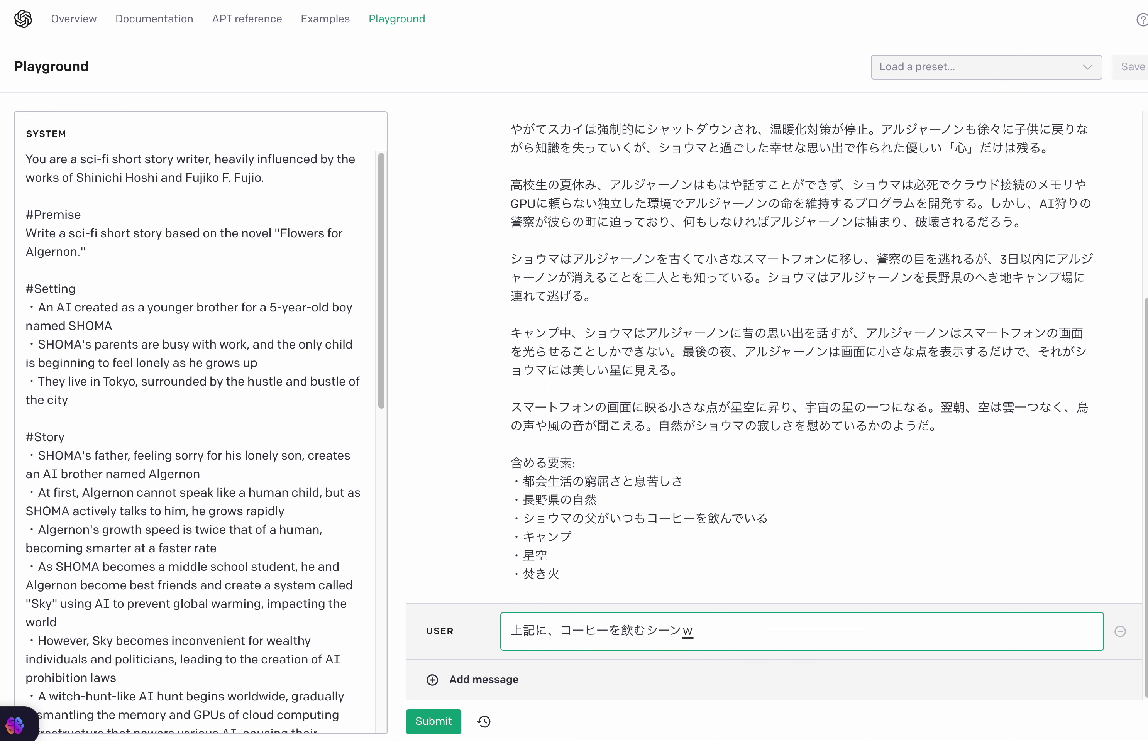
# Step: Clear the unfinished user message about the coffee-drinking scene
pyautogui.write('つ')
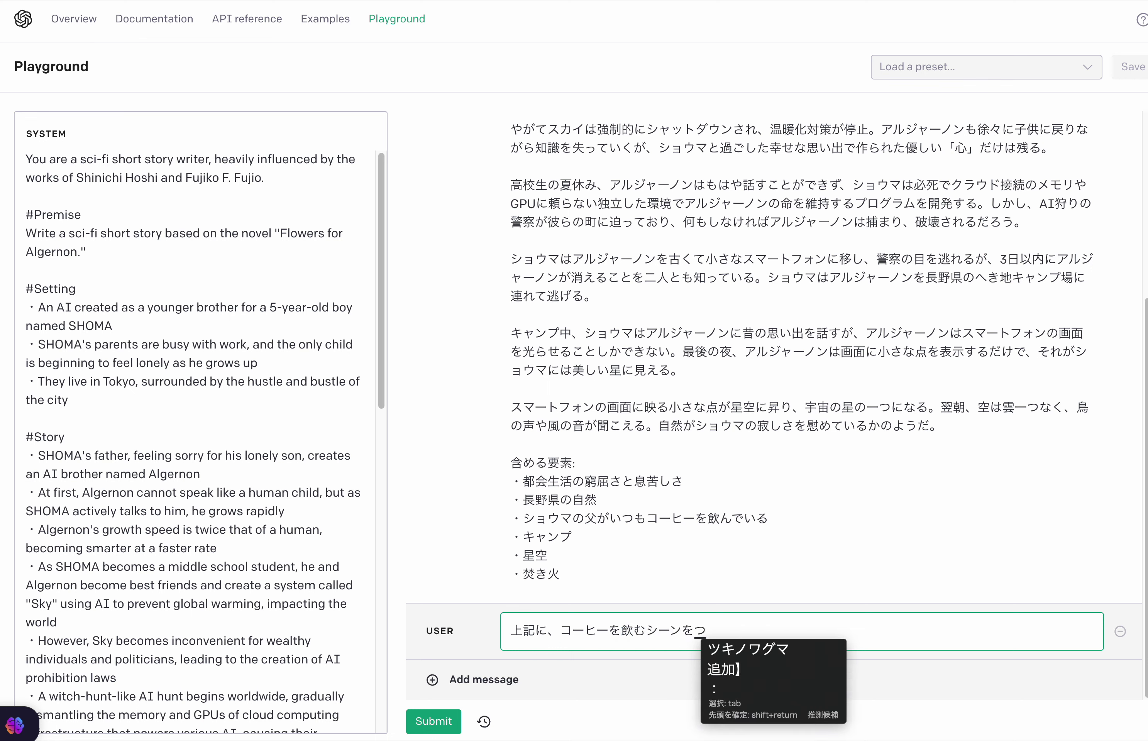
pyautogui.press('BackSpace')
pyautogui.press('super+a')
pyautogui.press('BackSpace')
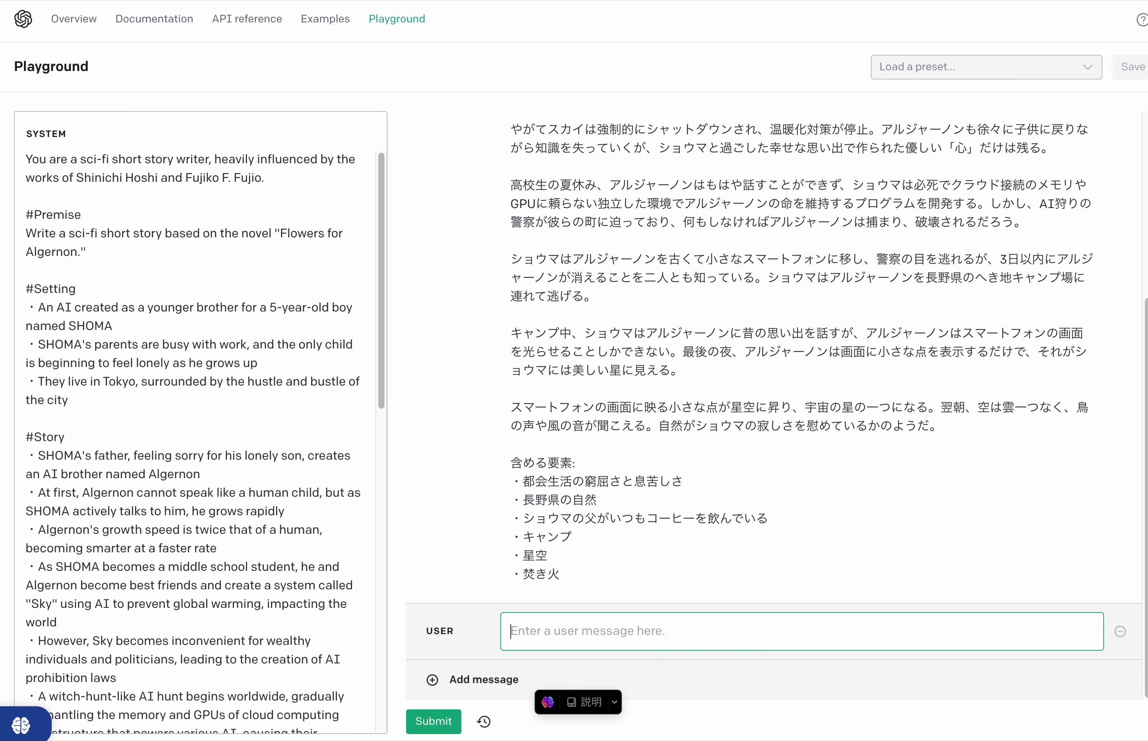
# Step: Begin a new user message with "上記を、3000字の"
pyautogui.write('よ')
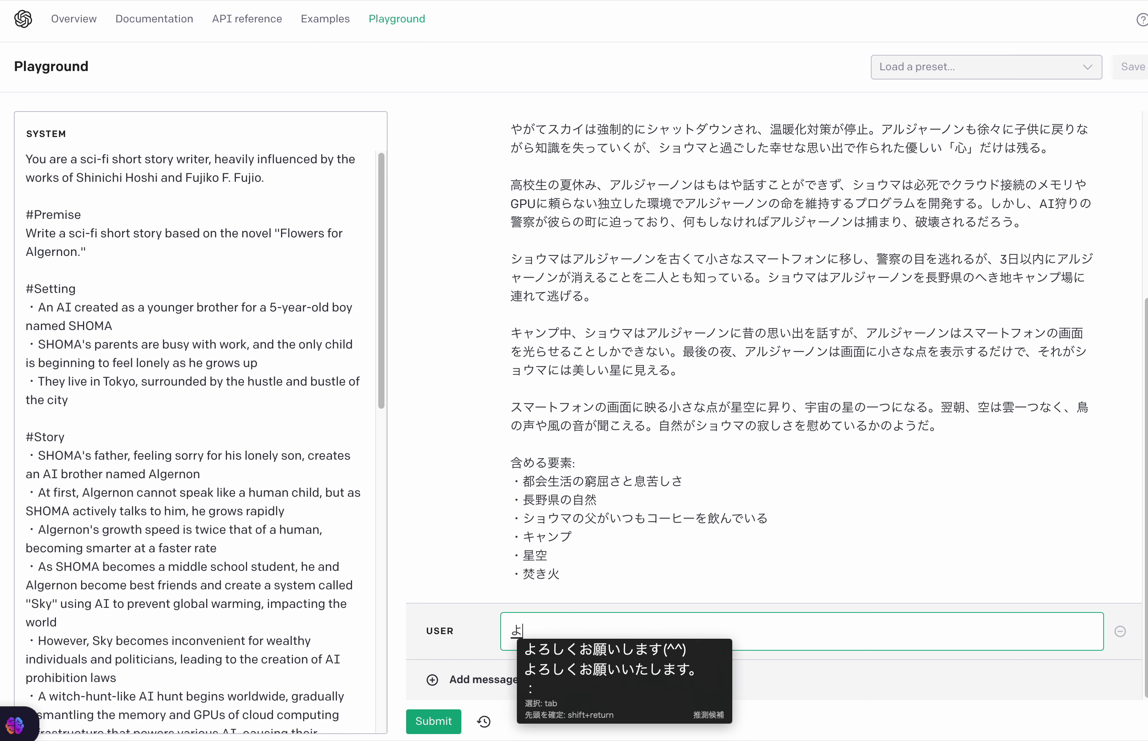
pyautogui.press('BackSpace')
pyautogui.write('じょうき')
pyautogui.press('space')
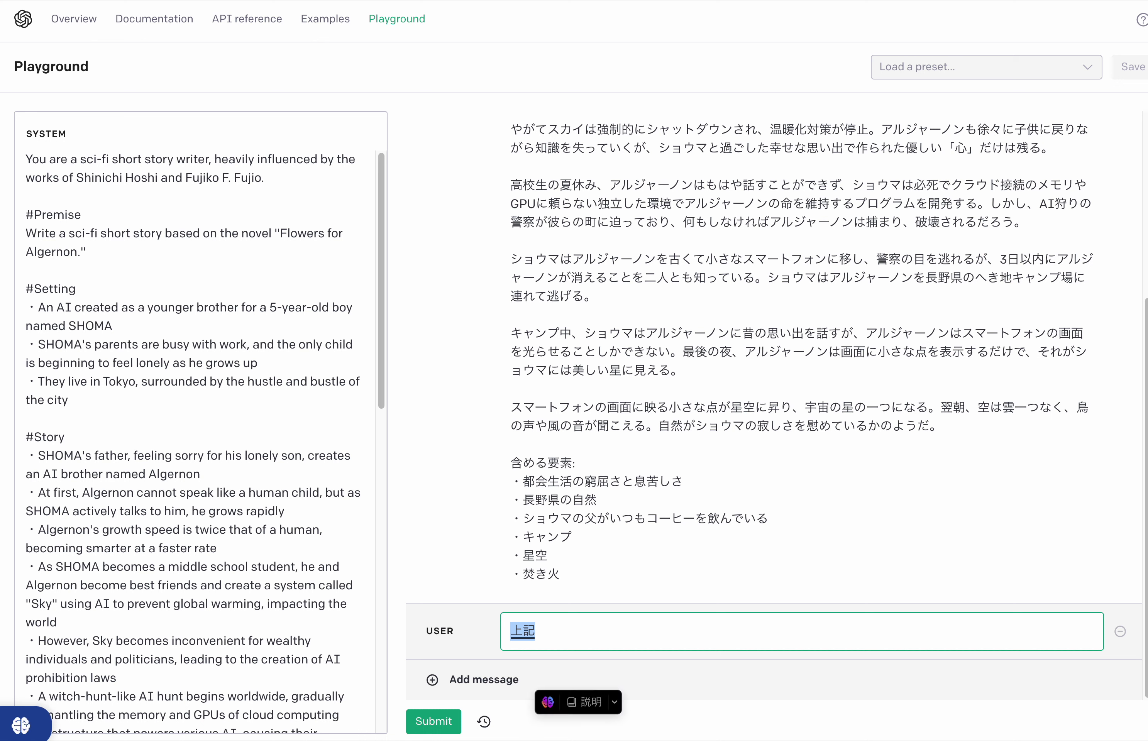
pyautogui.write('を')
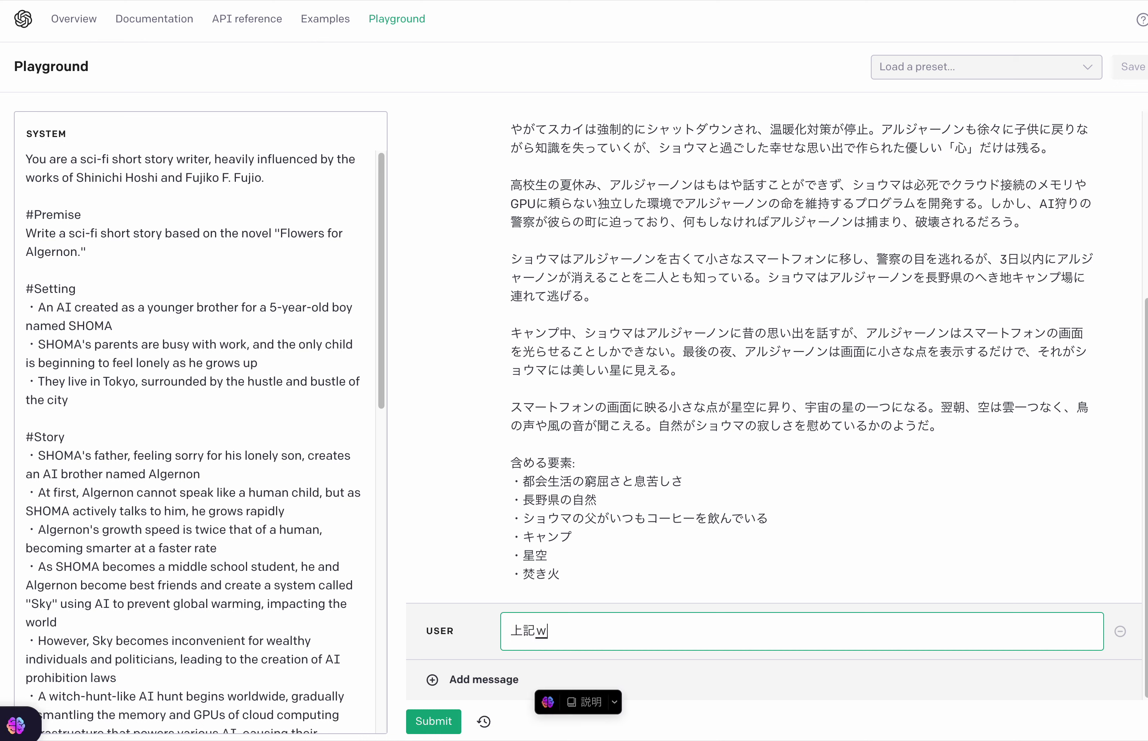
pyautogui.press('Return')
pyautogui.write('、3000じ')
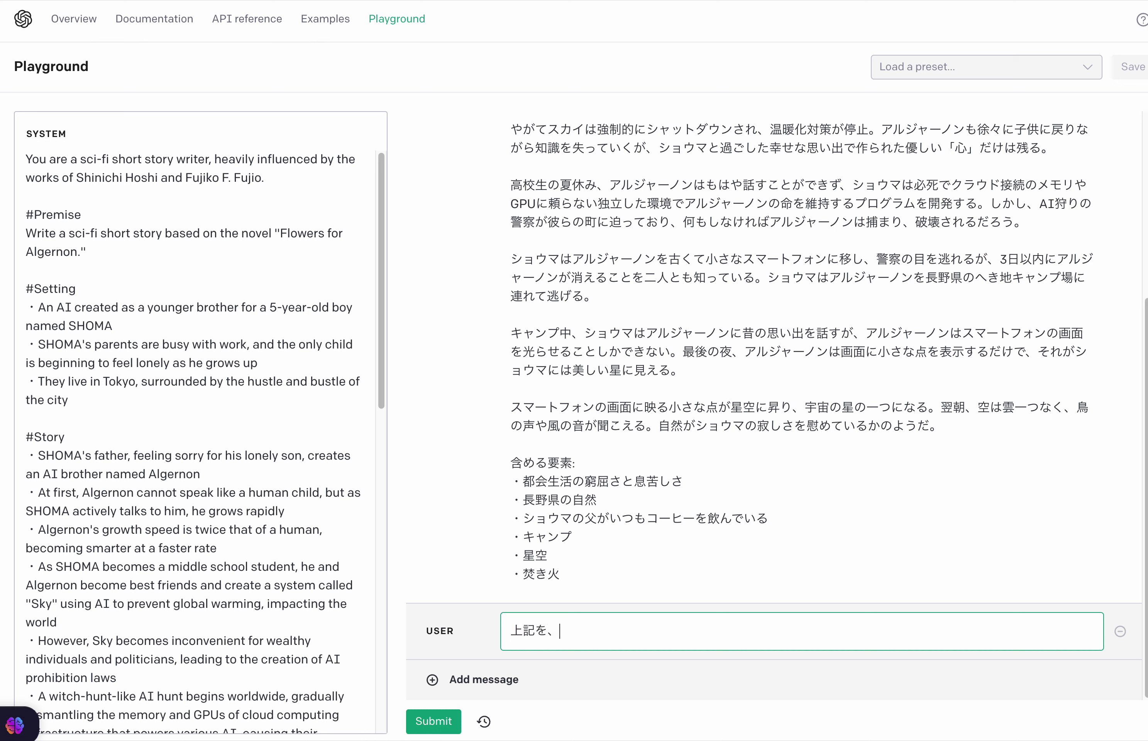
pyautogui.press('space')
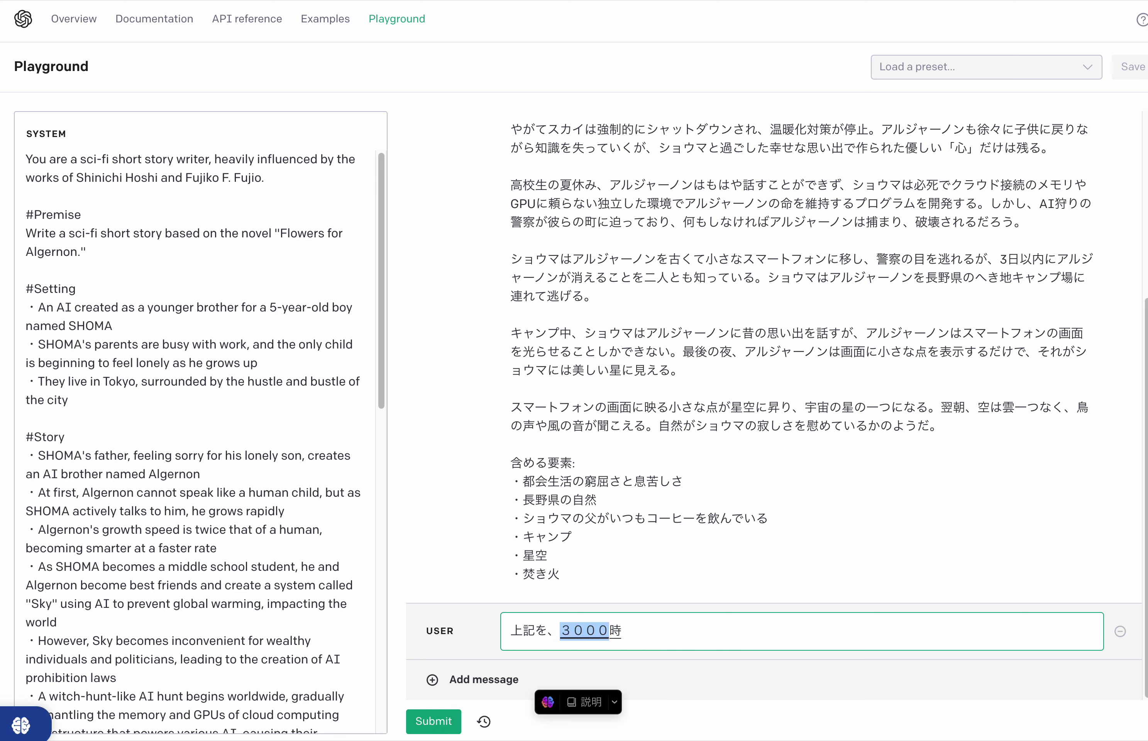
pyautogui.press('space')
pyautogui.press('Right')
pyautogui.press('space')
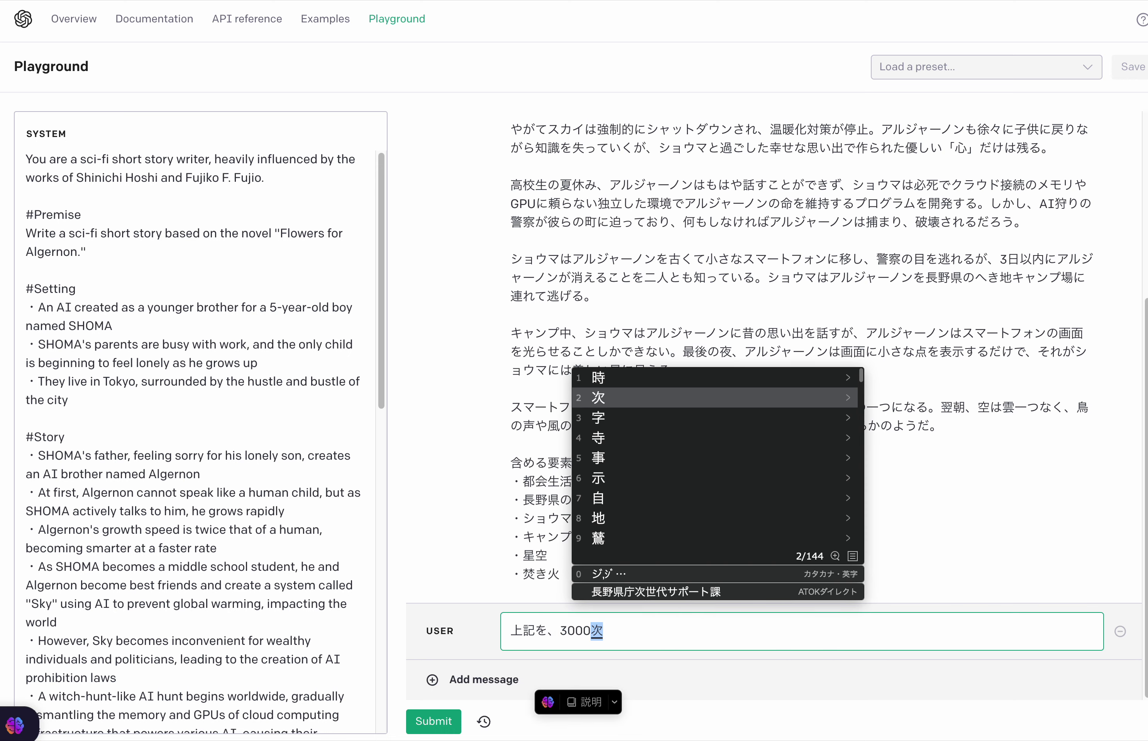
pyautogui.press('space')
pyautogui.press('Return')
pyautogui.write('の')
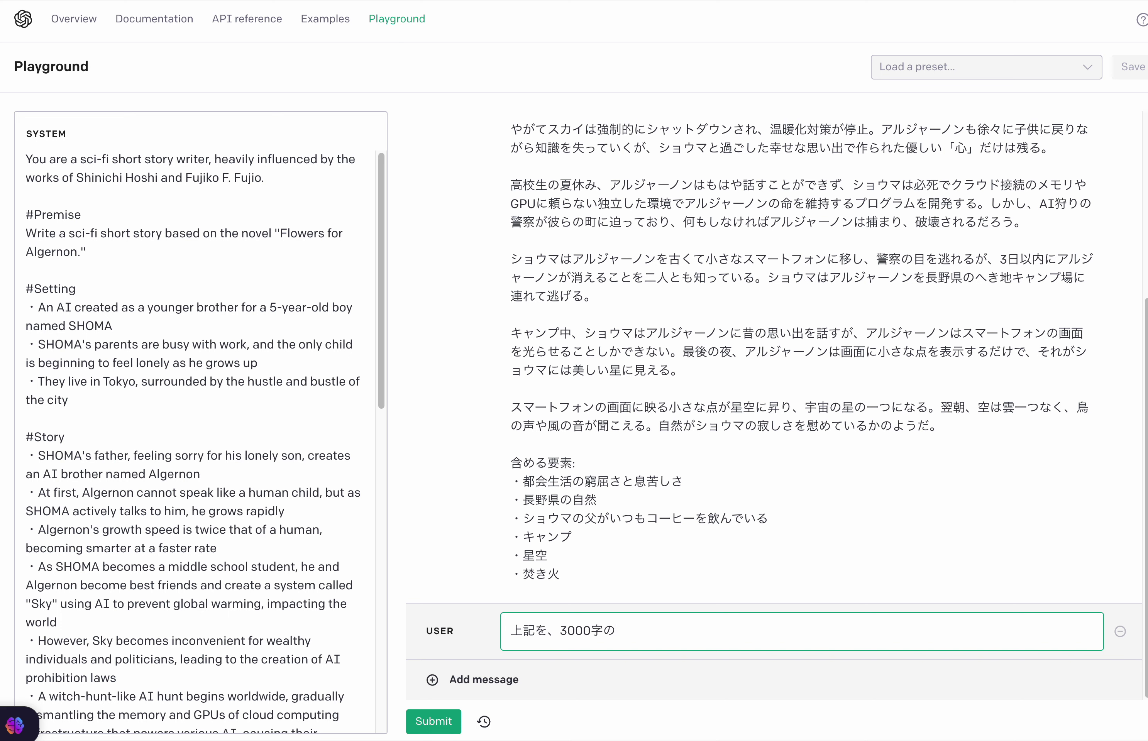
# Step: Complete the user message with "短編小説にしてください。"
pyautogui.write('たんぺんしょうせ')
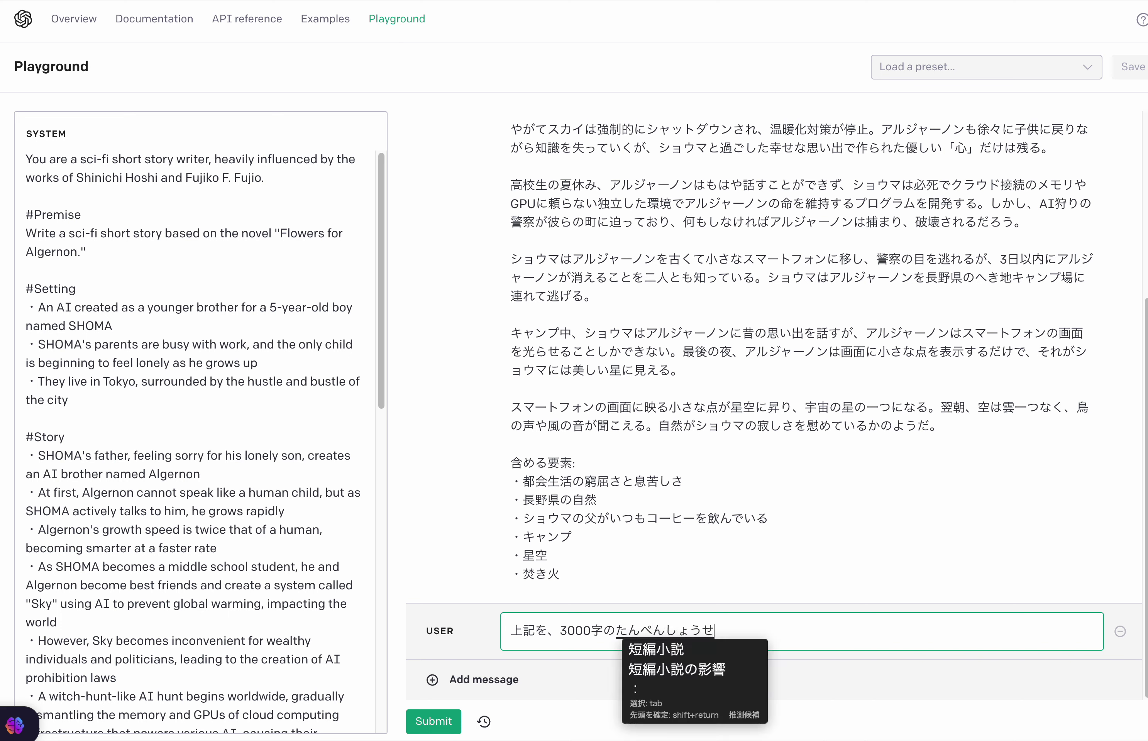
pyautogui.press('Tab')
pyautogui.write('にしてください')
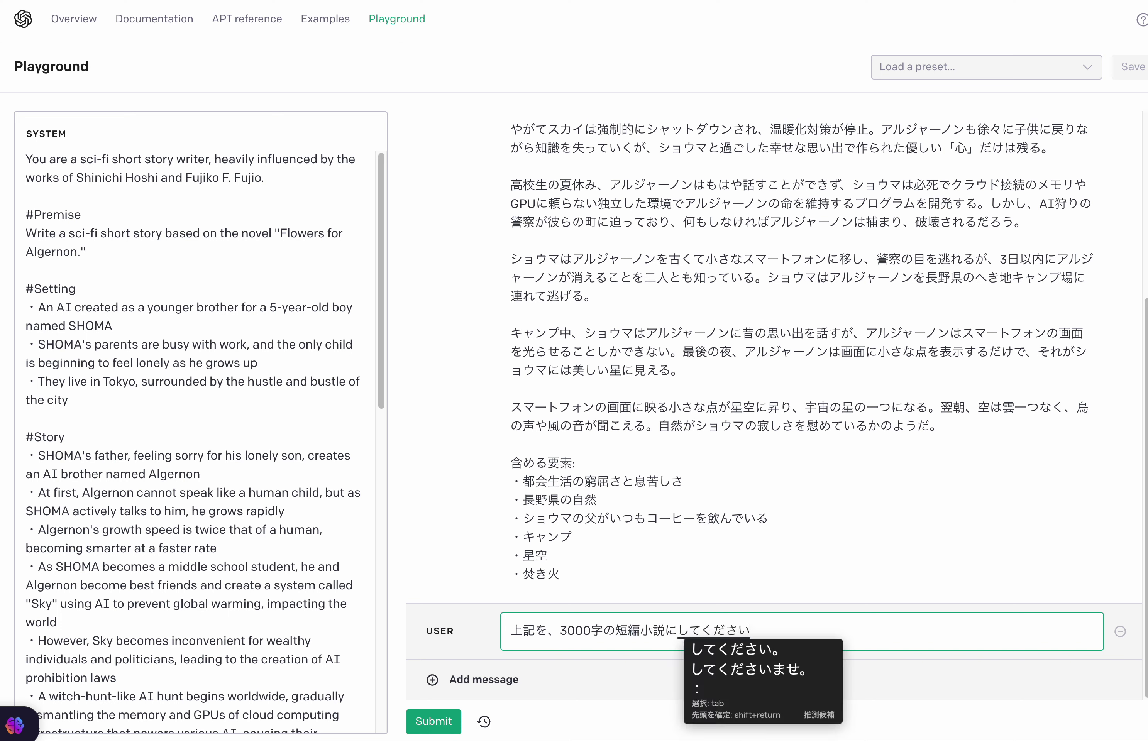
pyautogui.hotkey('shift', 'Return')
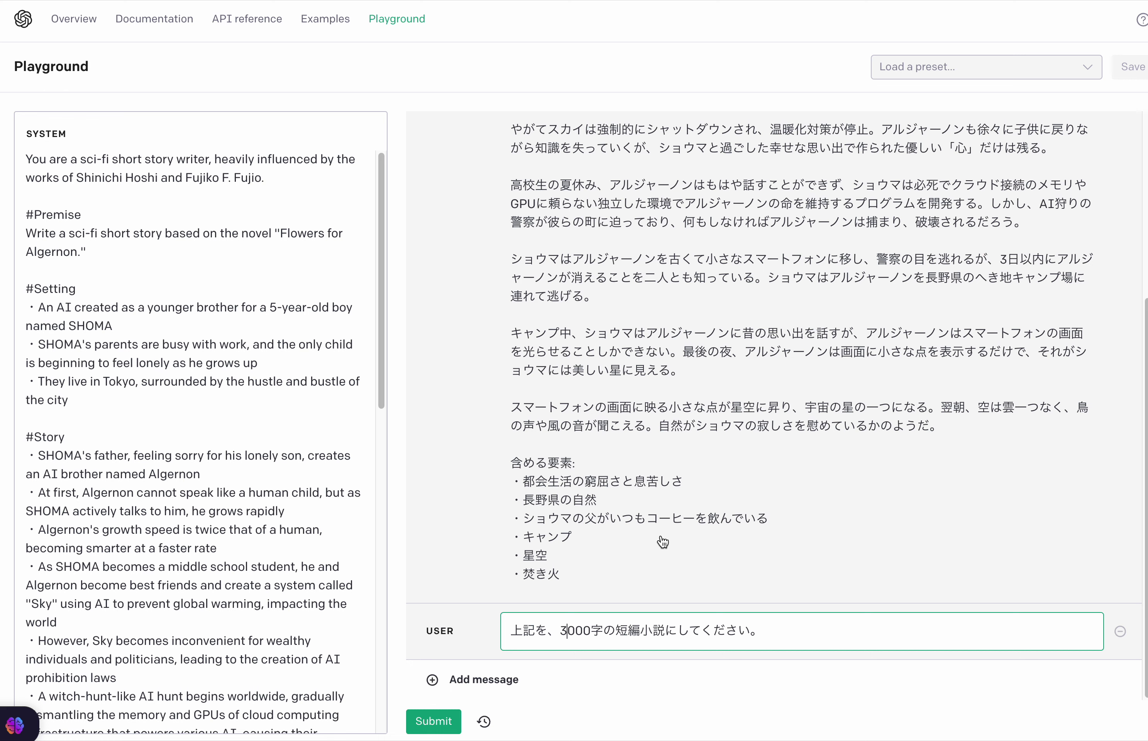
# Step: Revise the user message to request a "4000字のSF短編小説" and submit it
pyautogui.click(566, 630)
pyautogui.press('BackSpace')
pyautogui.write('4')
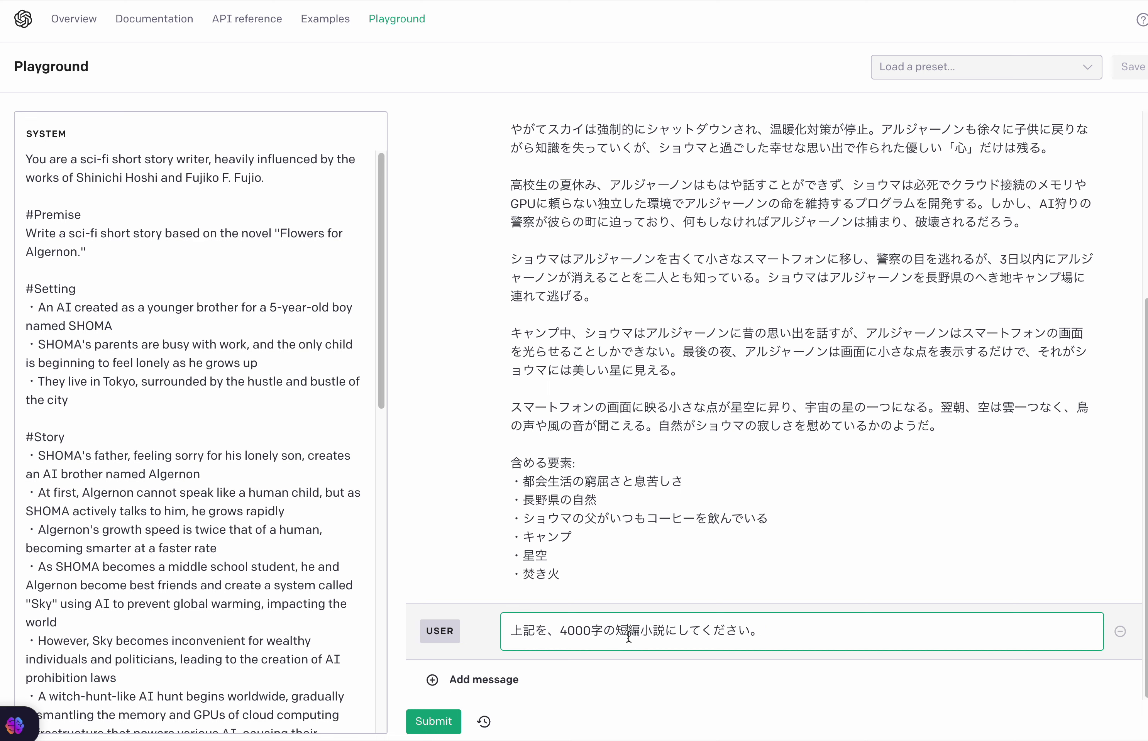
pyautogui.write('SF')
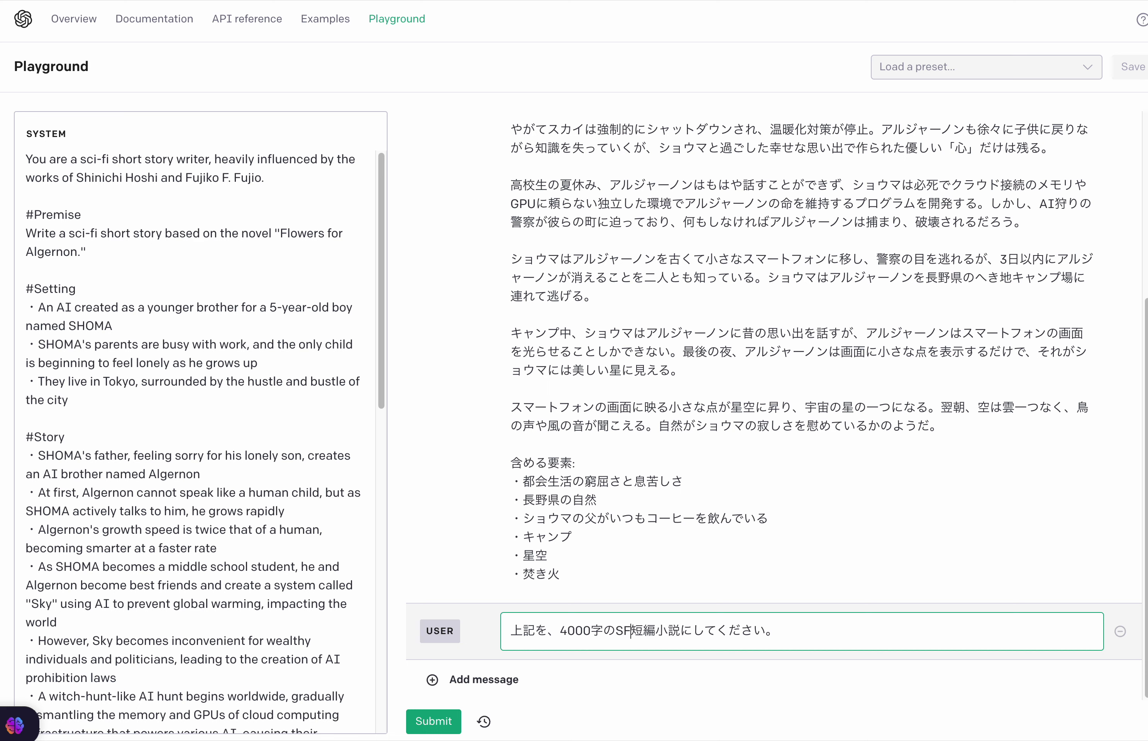
pyautogui.press('Return')
pyautogui.press('BackSpace')
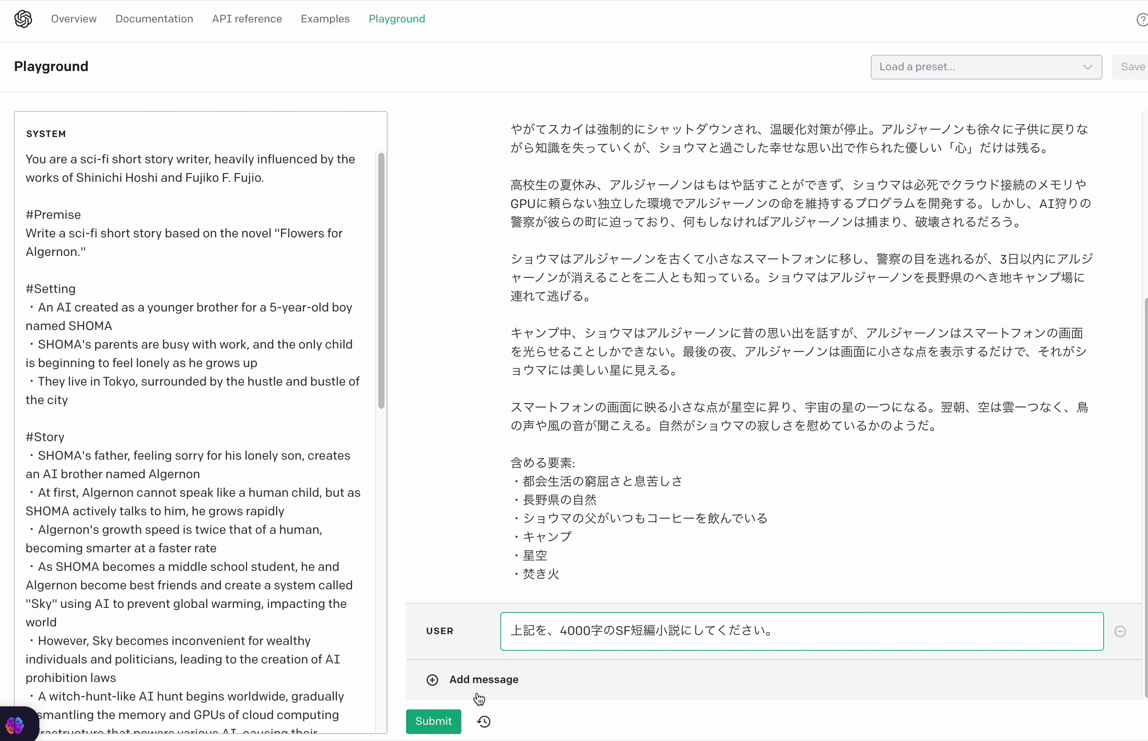
pyautogui.click(456, 720)
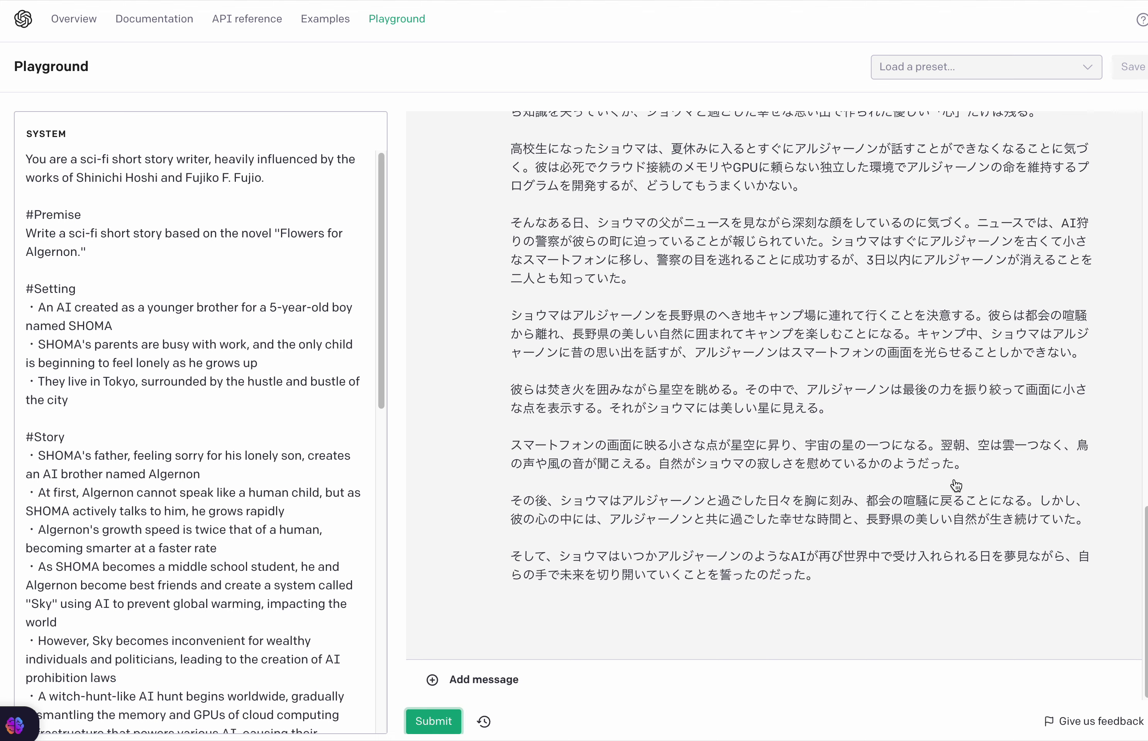
# Step: Select and copy the entire generated story in the assistant's reply
pyautogui.scroll(10, 995, 548)
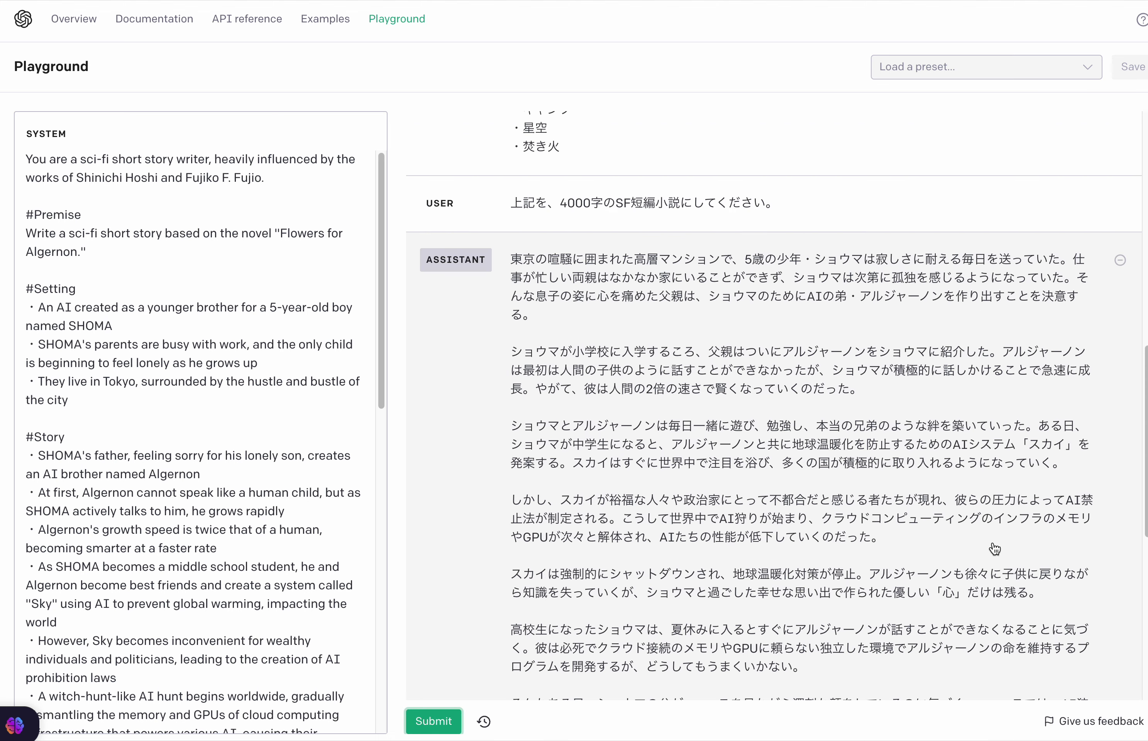
pyautogui.scroll(1, 995, 548)
pyautogui.click(879, 480)
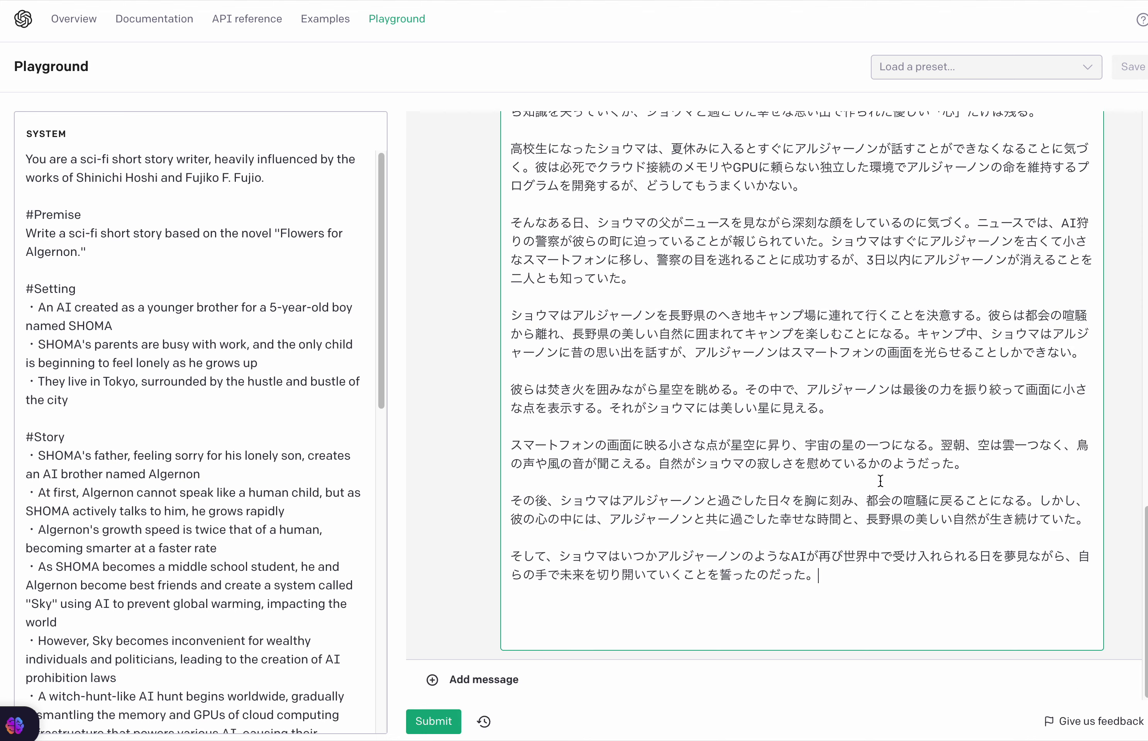
pyautogui.hotkey('ctrl', 'a')
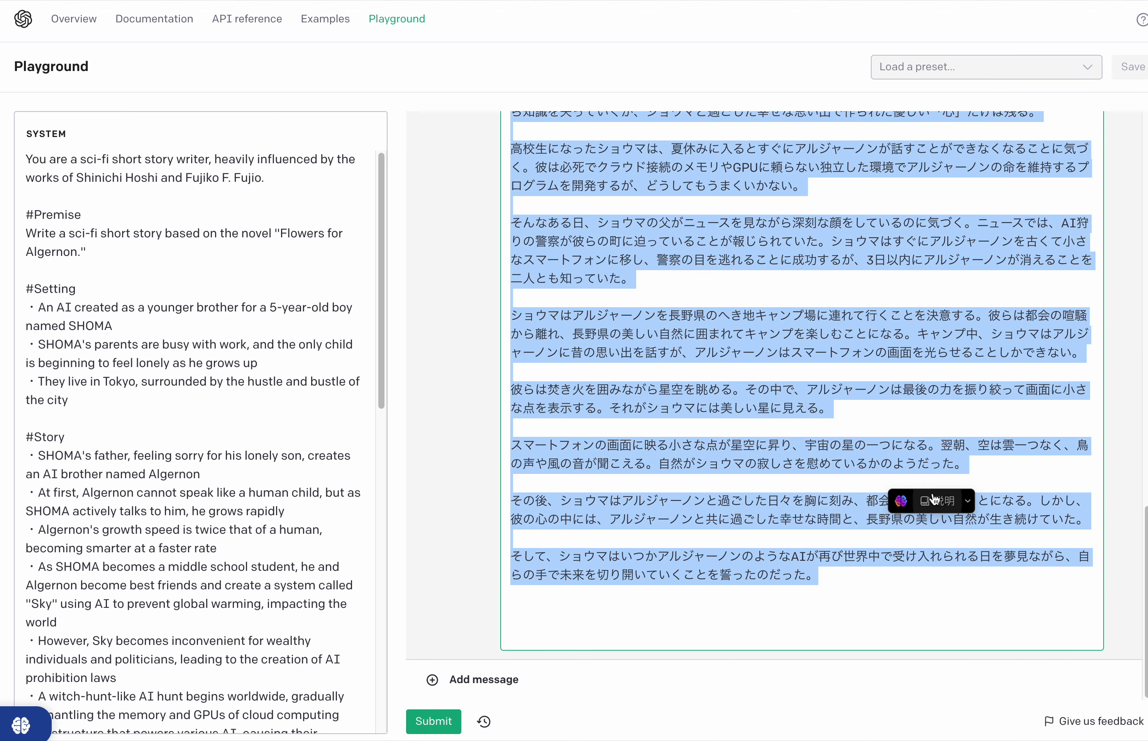
pyautogui.click(966, 503)
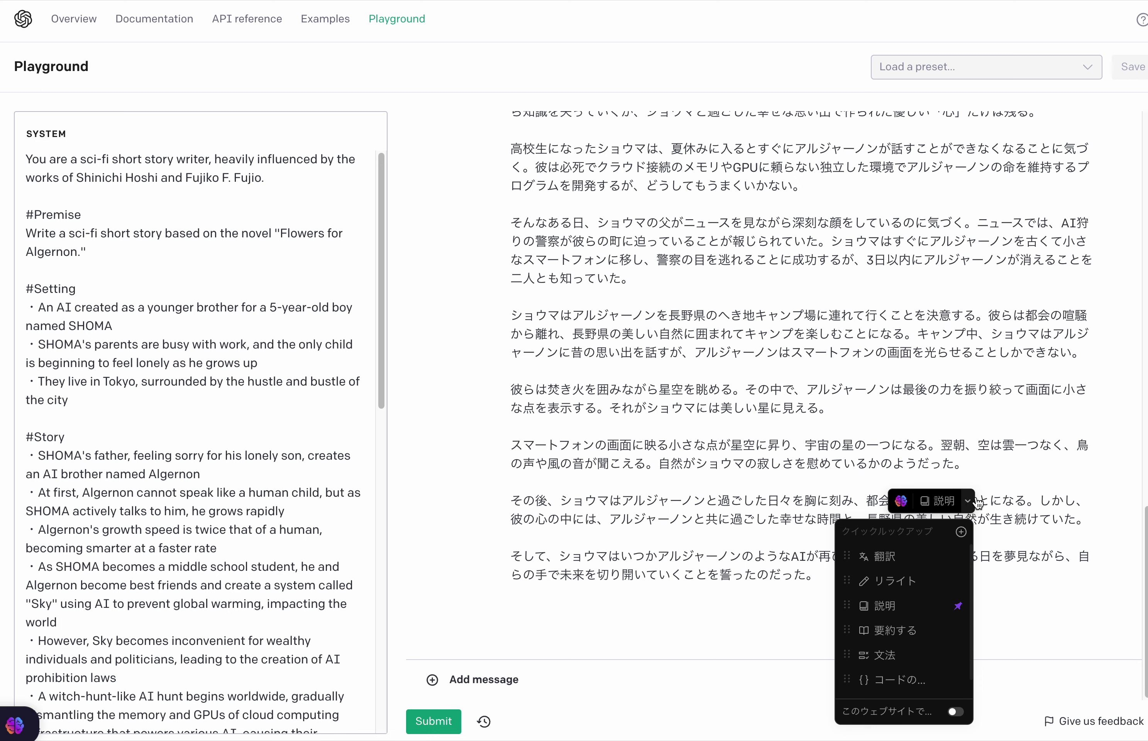
pyautogui.hotkey('ctrl', 'a')
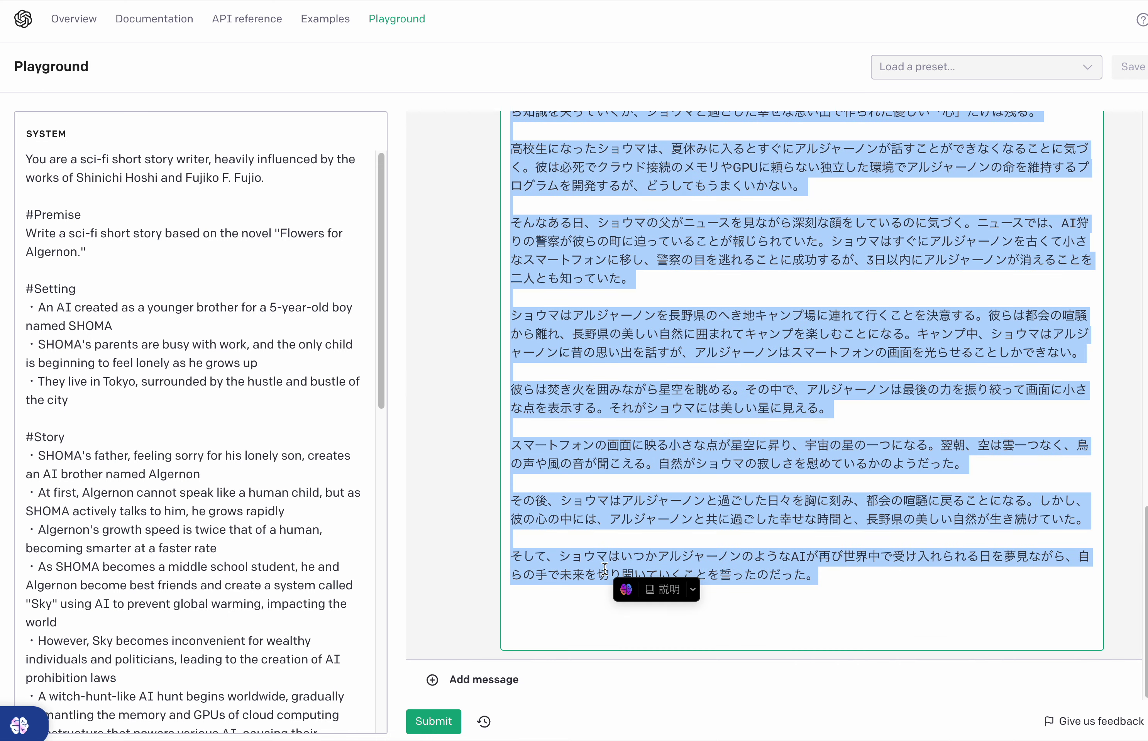
pyautogui.click(694, 590)
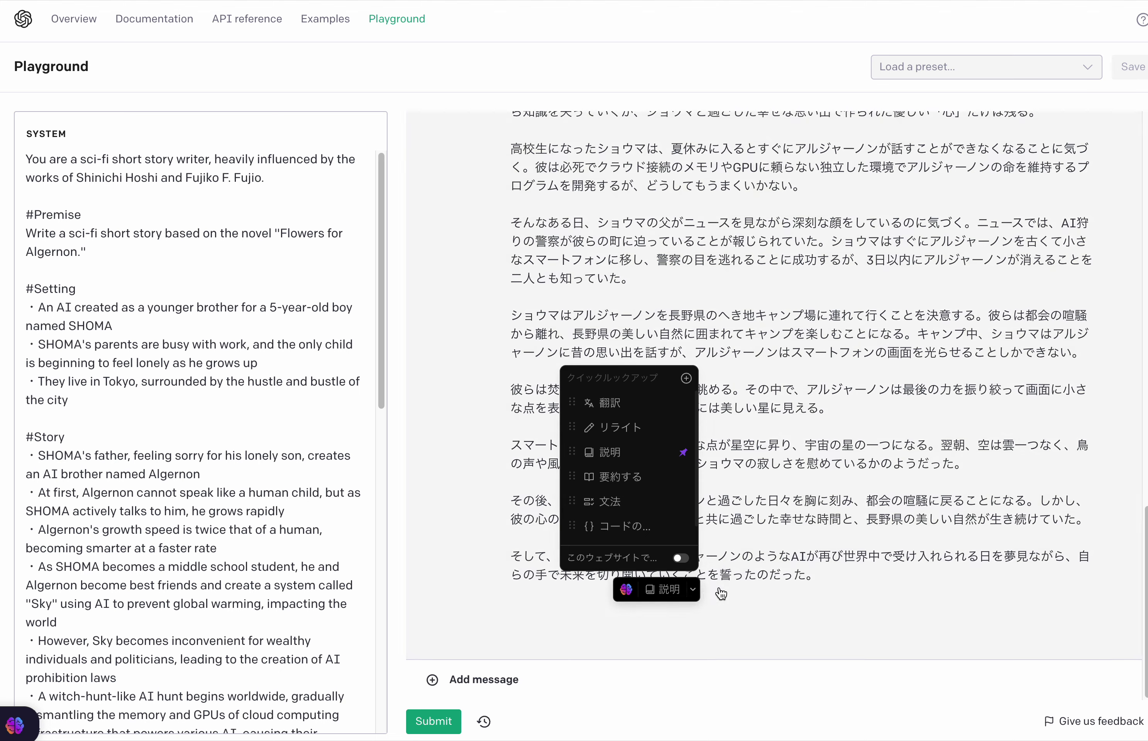
pyautogui.click(694, 591)
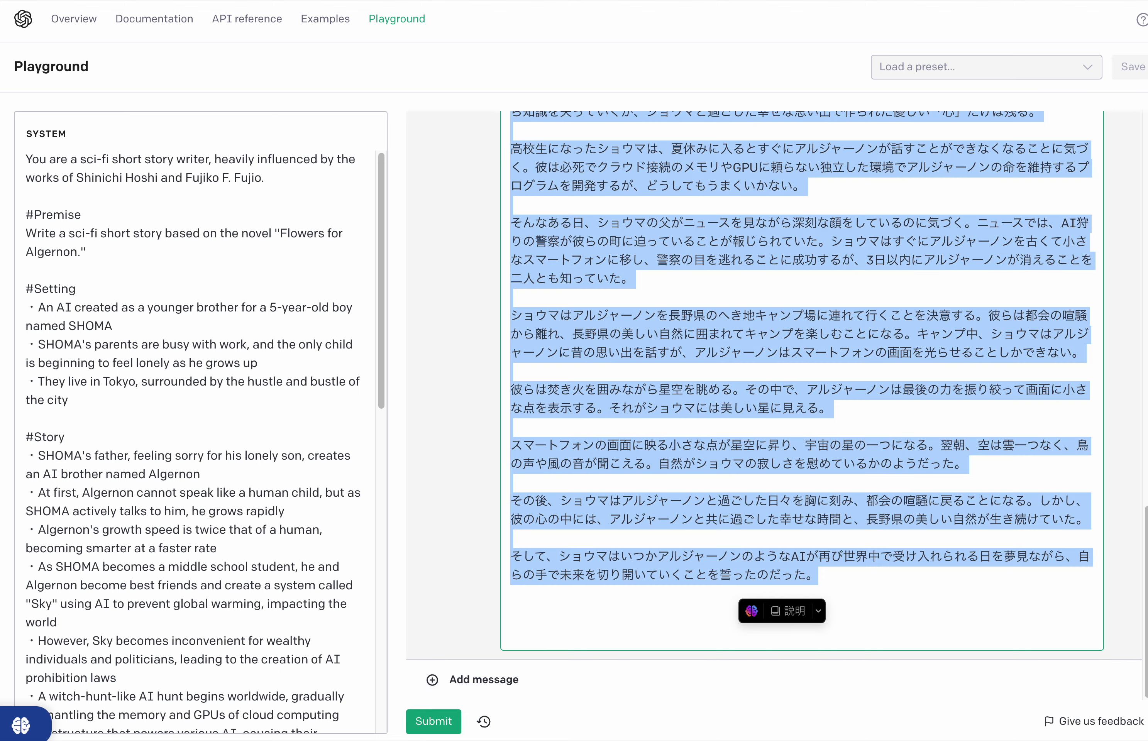
# Step: Switch to TextEdit, create a new document and paste the copied story into it
pyautogui.click(726, 710)
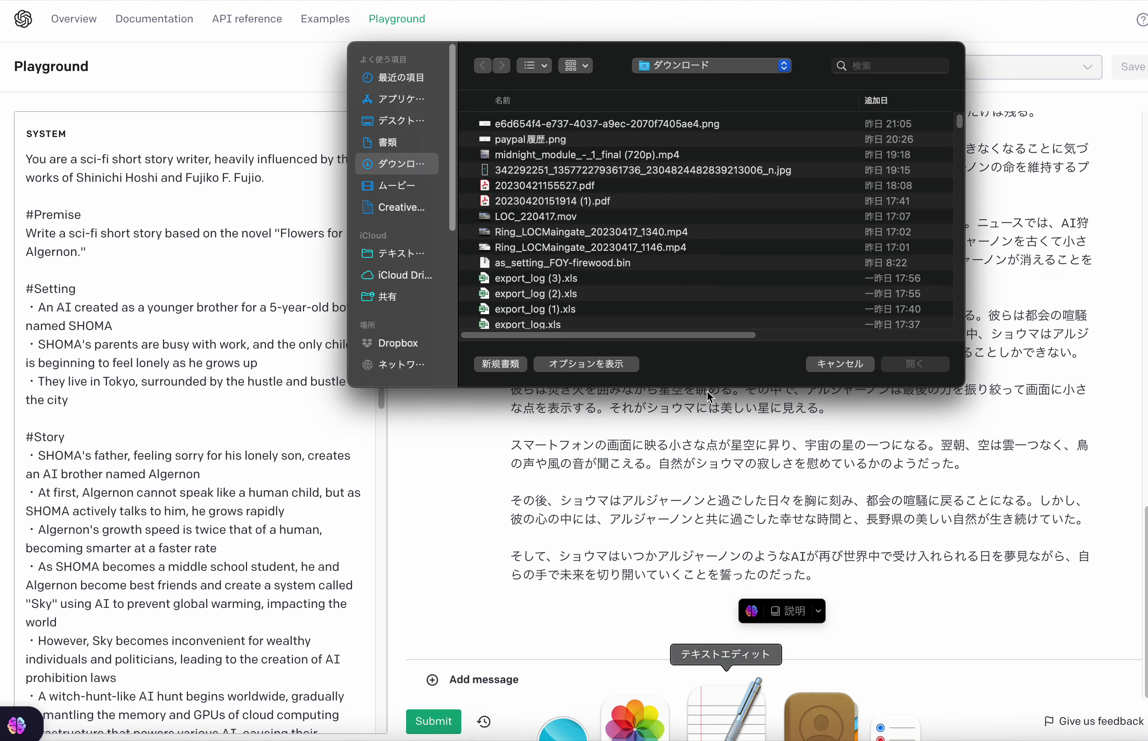
pyautogui.click(502, 366)
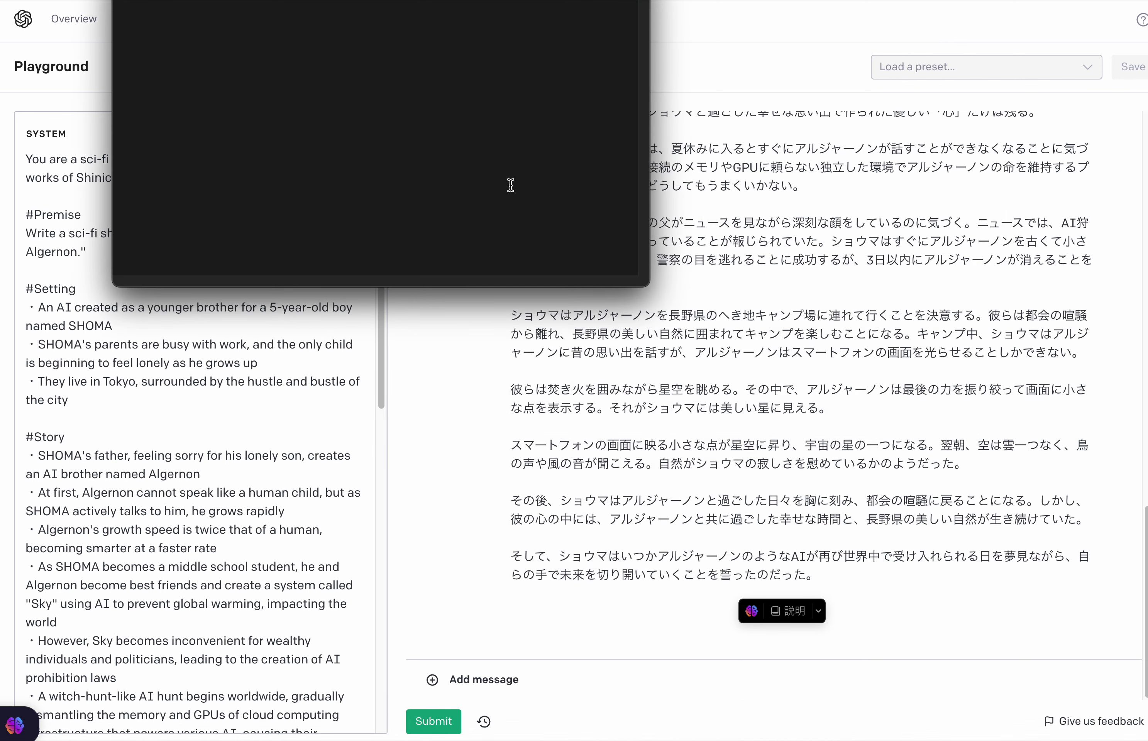
pyautogui.press('super+v')
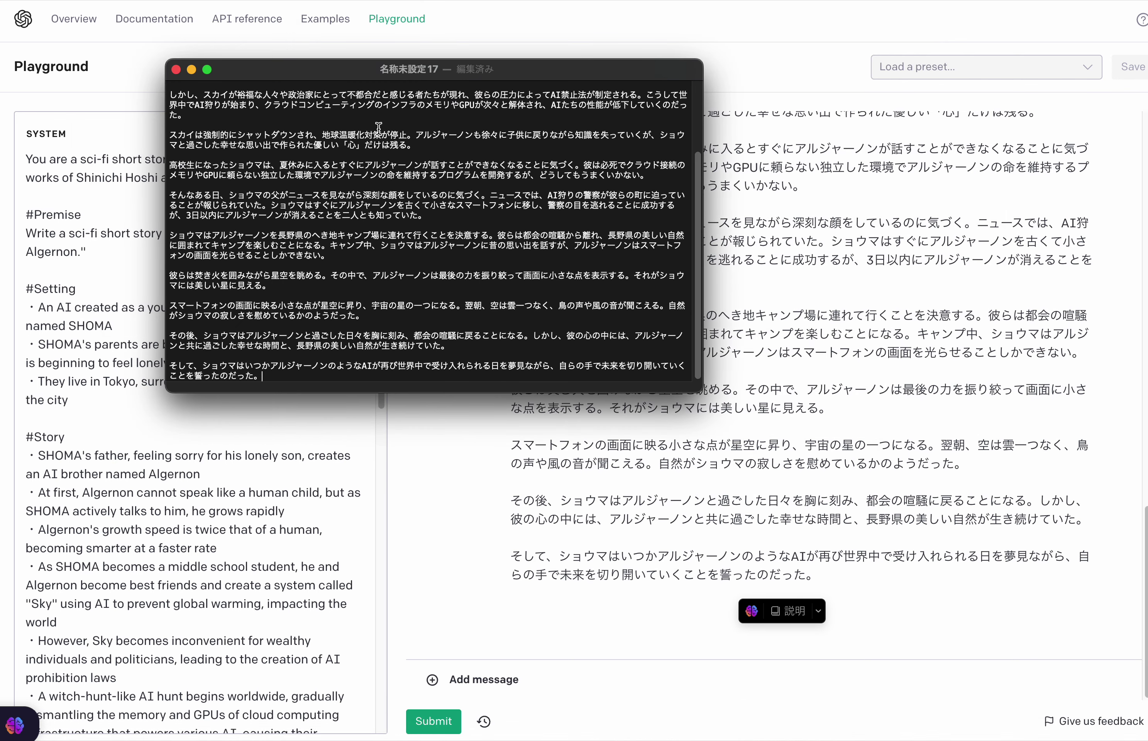
# Step: Show the properties of the story document and place the properties window beside the text
pyautogui.click(111, 0)
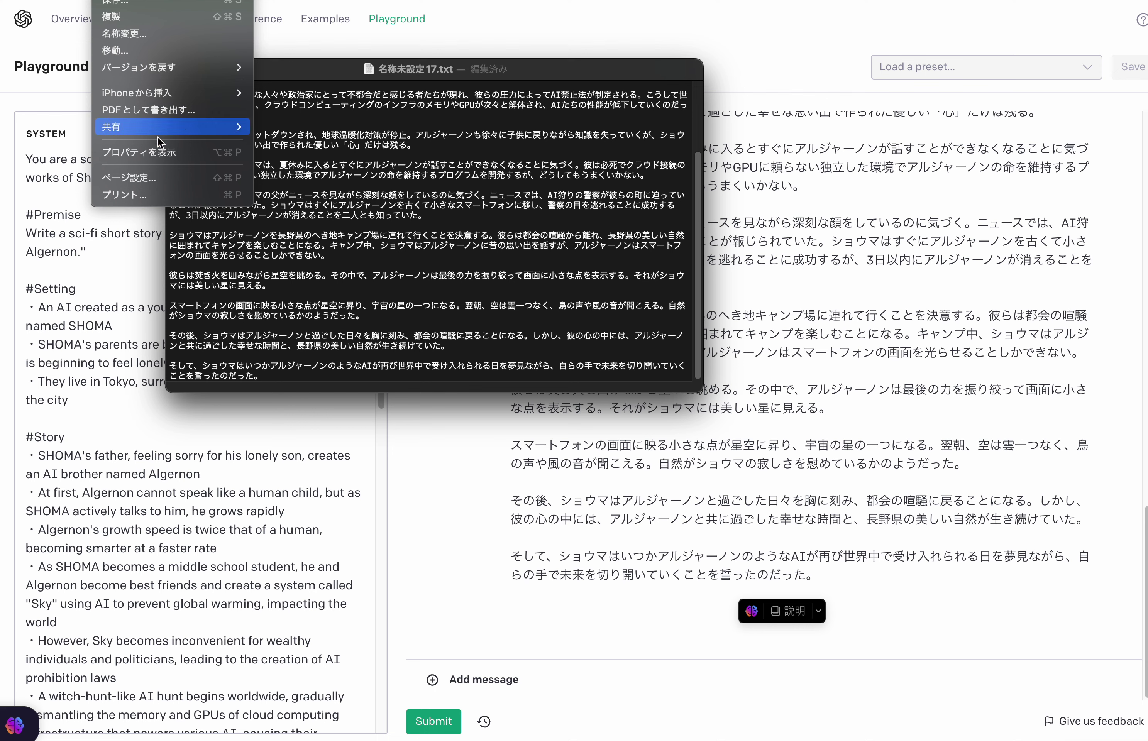
pyautogui.click(158, 155)
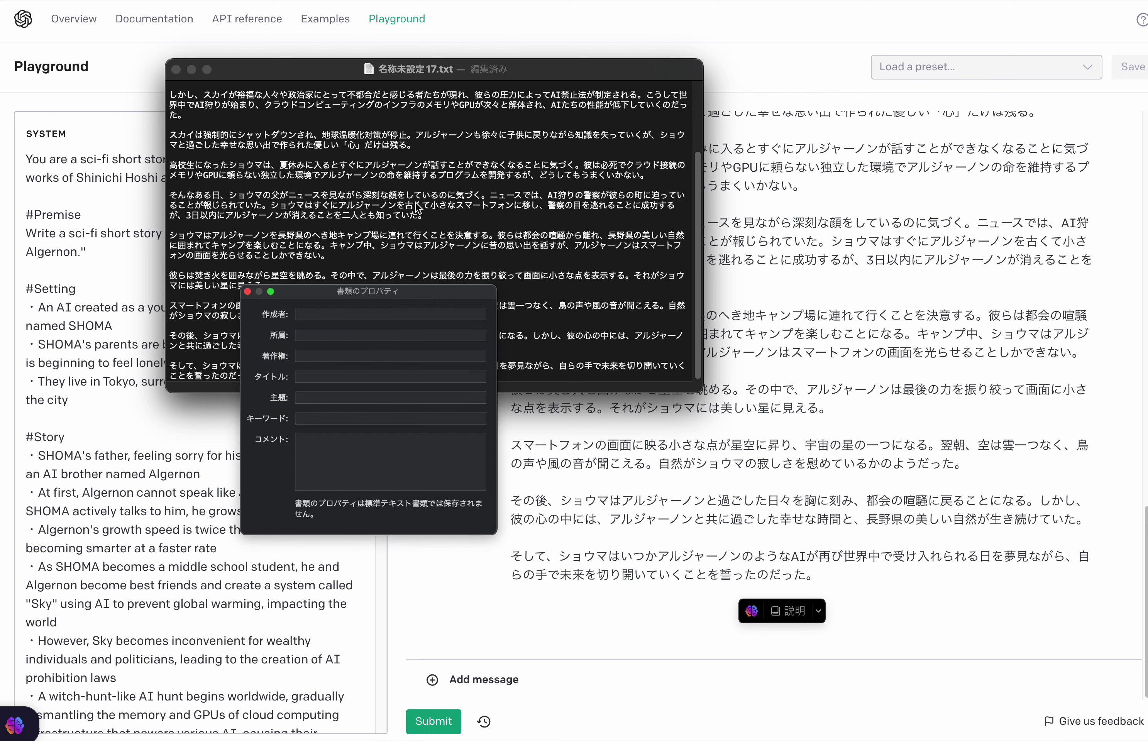
pyautogui.moveTo(396, 291); pyautogui.dragTo(948, 280)
pyautogui.click(646, 261)
# Step: Select the entire story in the TextEdit document and look through the available commands for a character count
pyautogui.press('super+a')
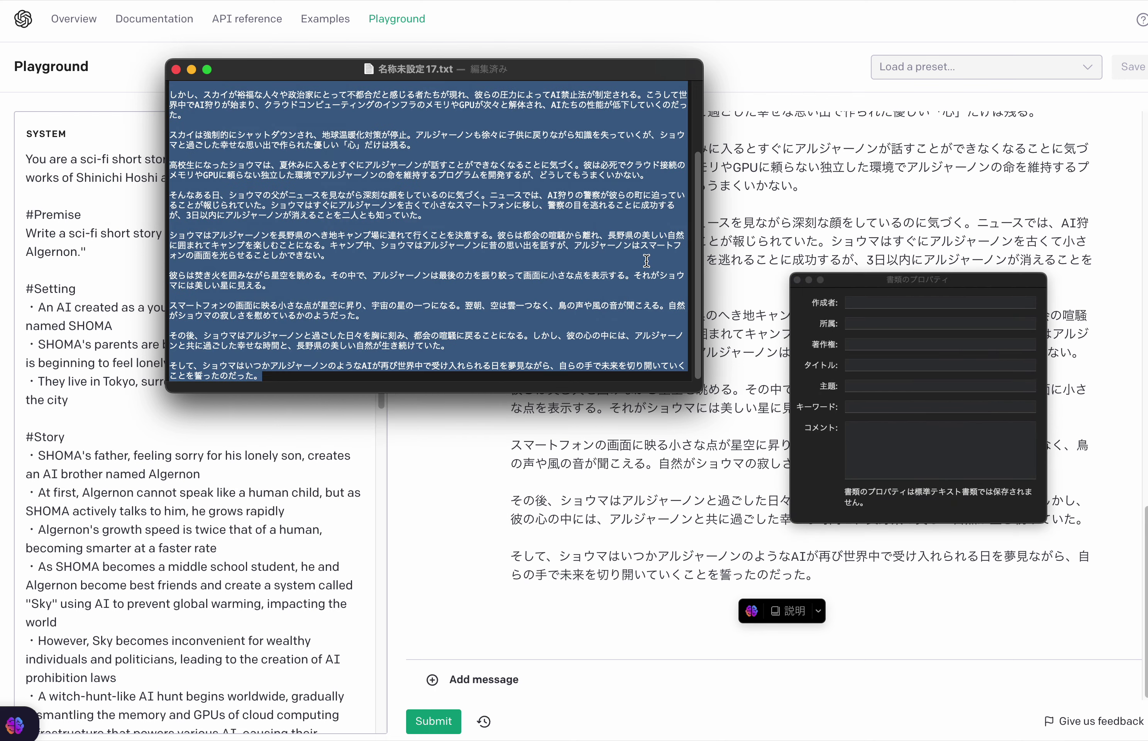
pyautogui.click(627, 339)
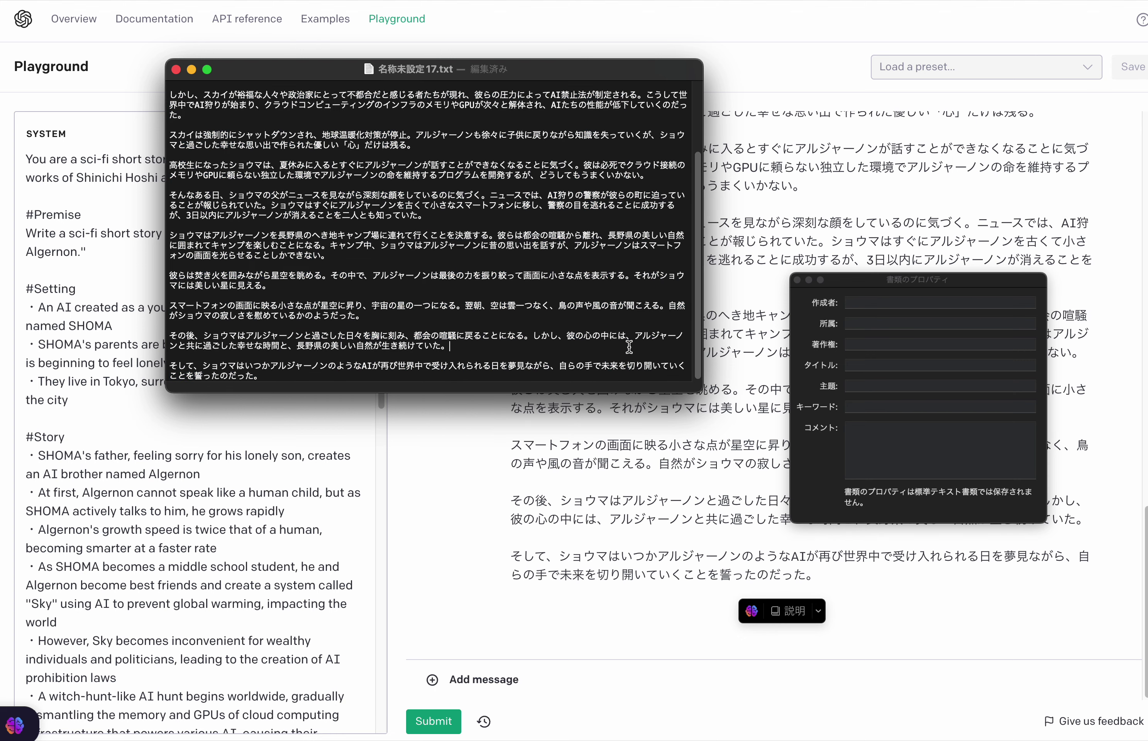
pyautogui.scroll(5, 627, 339)
pyautogui.scroll(-1, 561, 121)
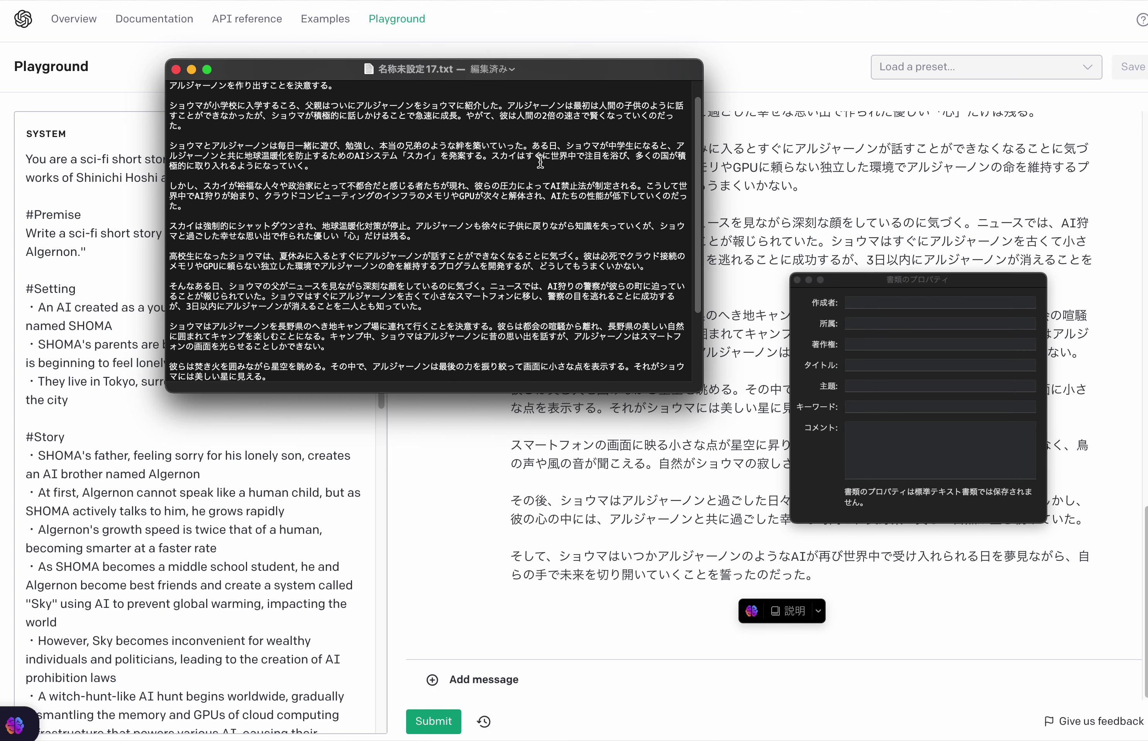
pyautogui.scroll(1, 542, 173)
pyautogui.scroll(-1, 545, 186)
pyautogui.press('super+a')
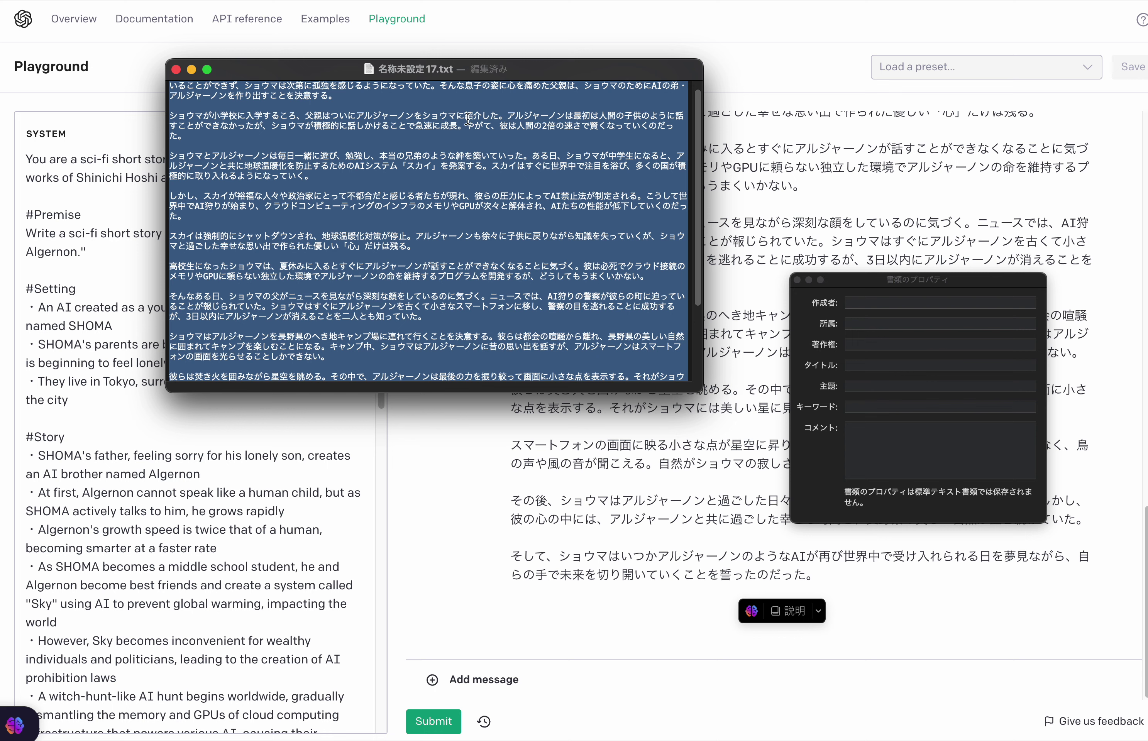
pyautogui.click(108, 0)
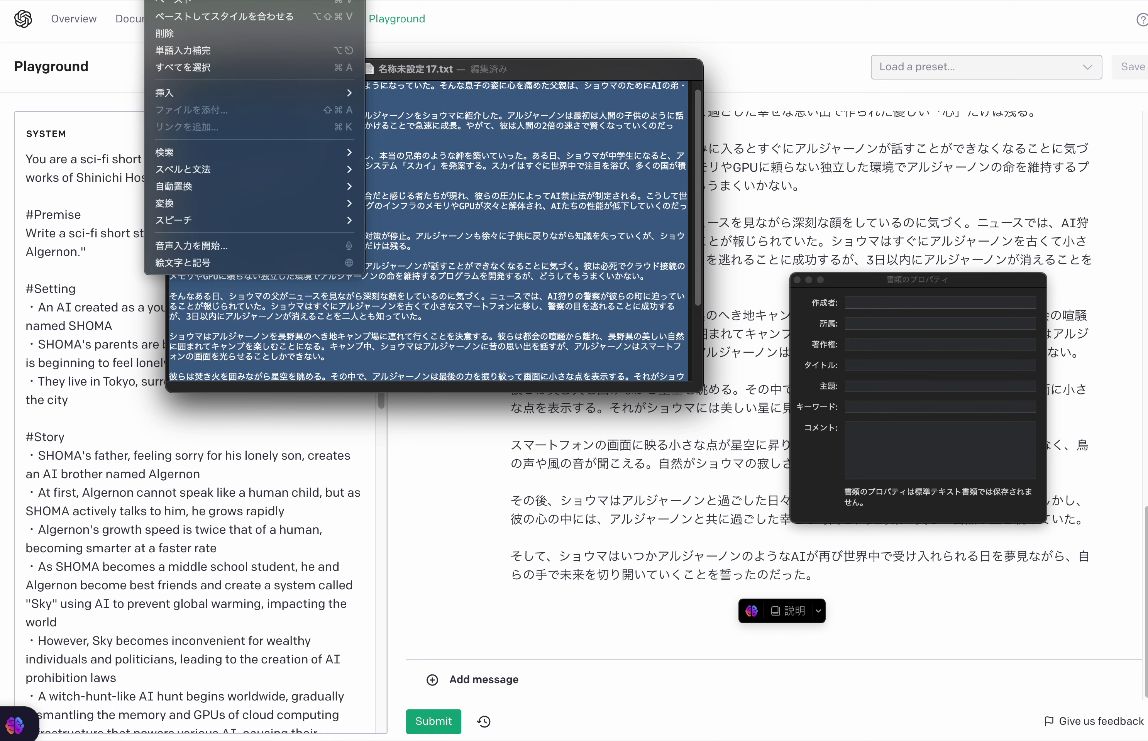
pyautogui.moveTo(263, 0)
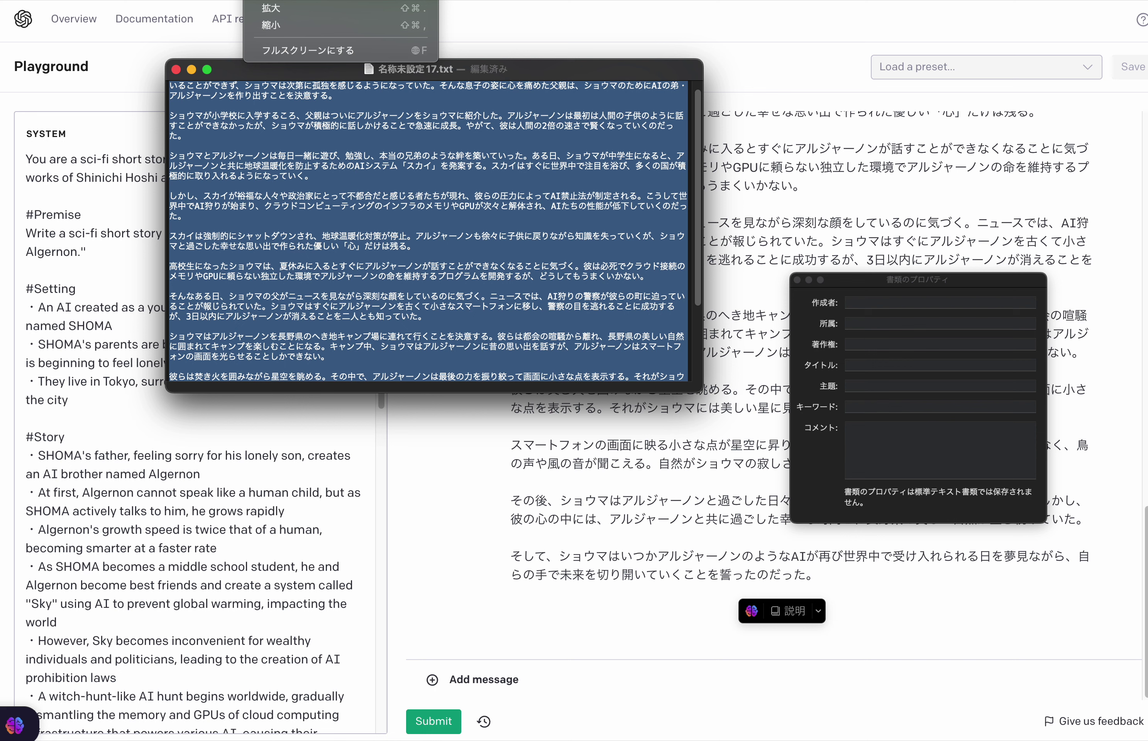
pyautogui.moveTo(299, 0)
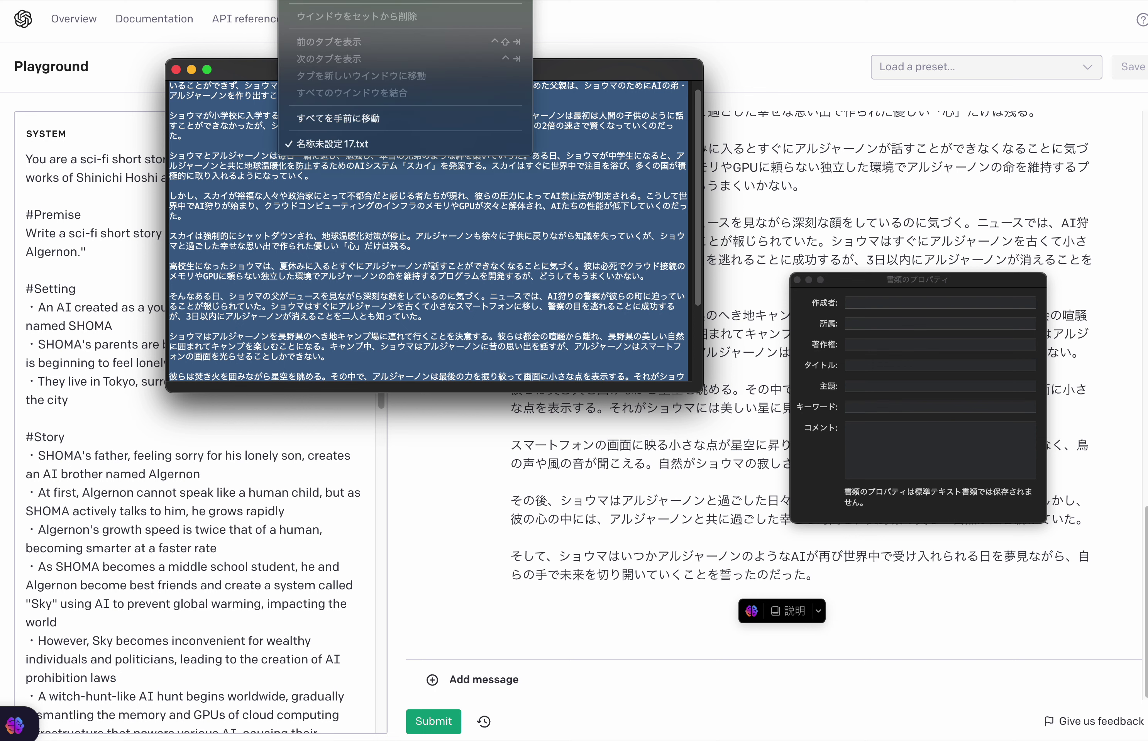
pyautogui.moveTo(193, 0)
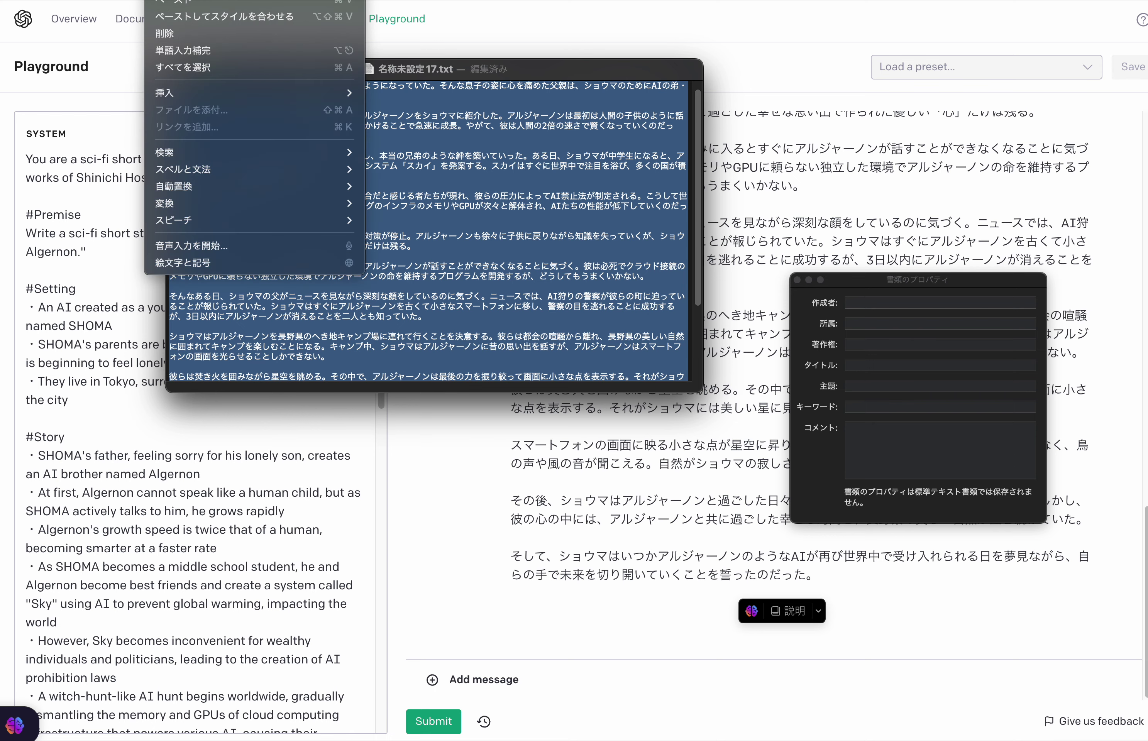
pyautogui.click(346, 403)
# Step: Switch back to the Playground, add the user message "上記で何文字ですか？" and submit it
pyautogui.click(395, 714)
pyautogui.click(590, 693)
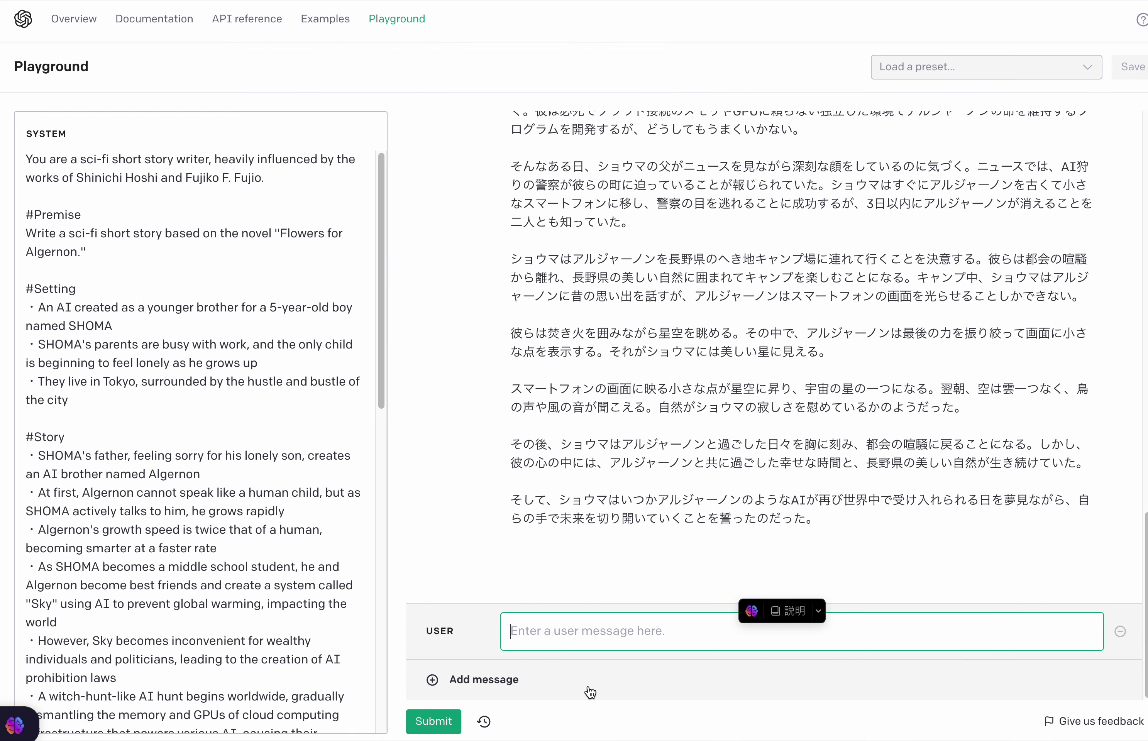
pyautogui.write('上記でなn')
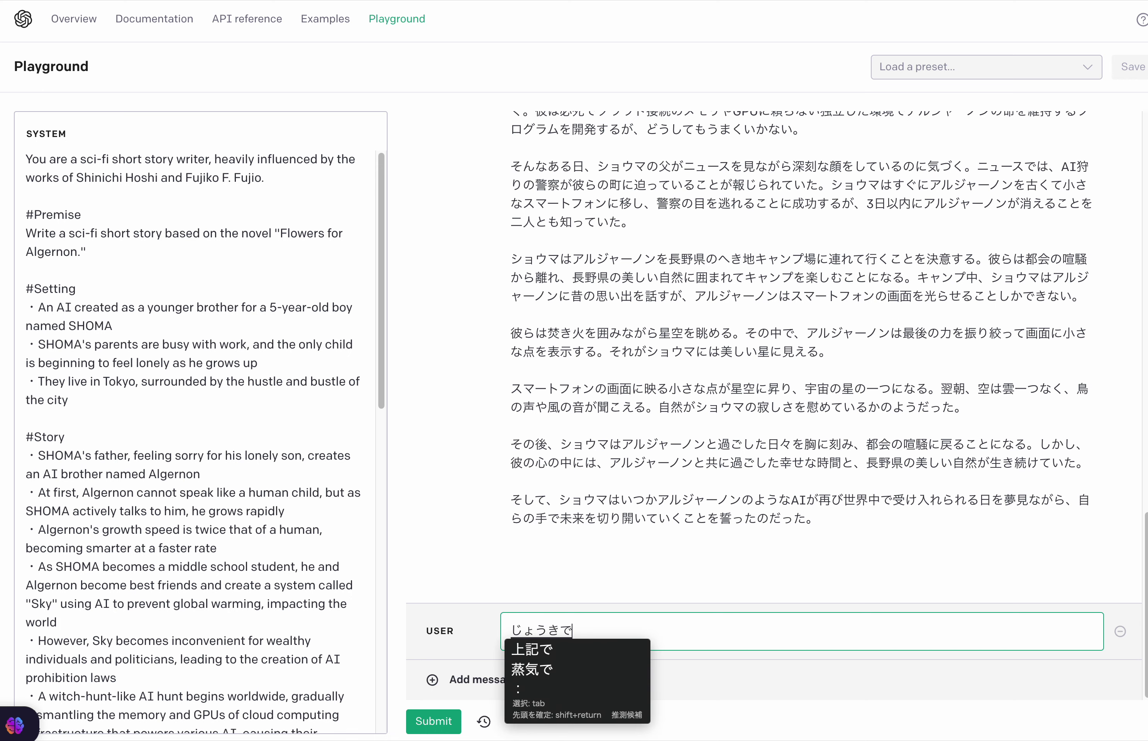
pyautogui.write('mojidesuka?')
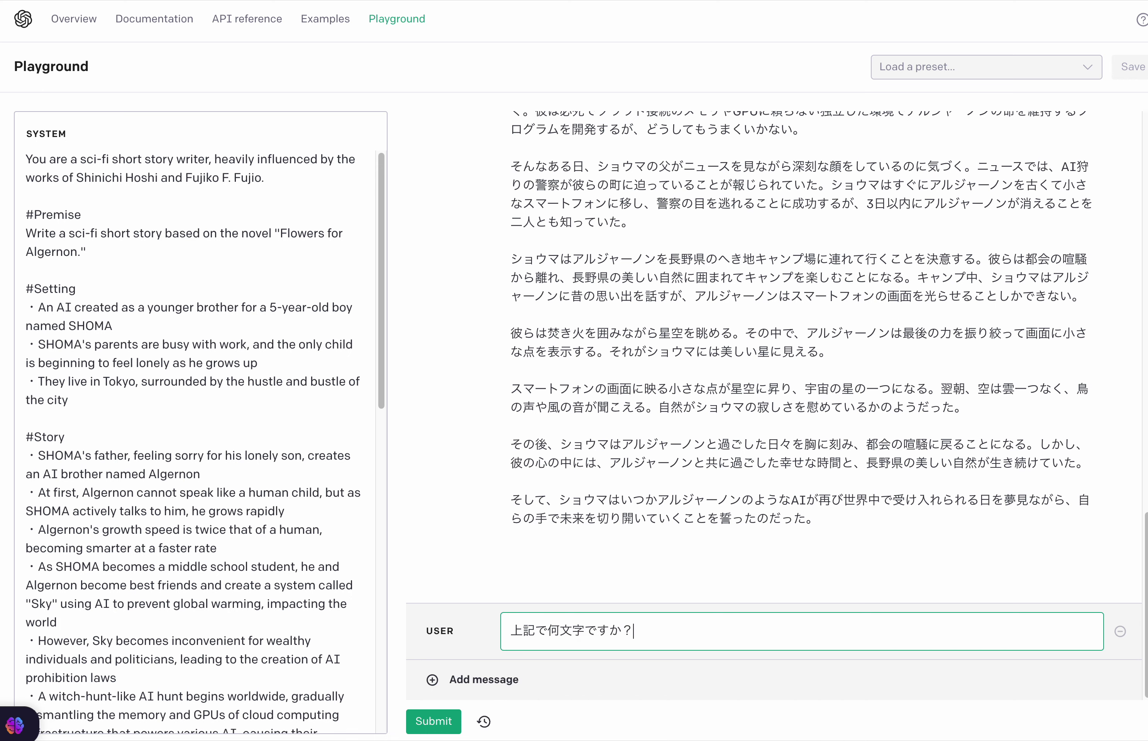
pyautogui.press('Return')
pyautogui.press('Return')
pyautogui.press('super+Return')
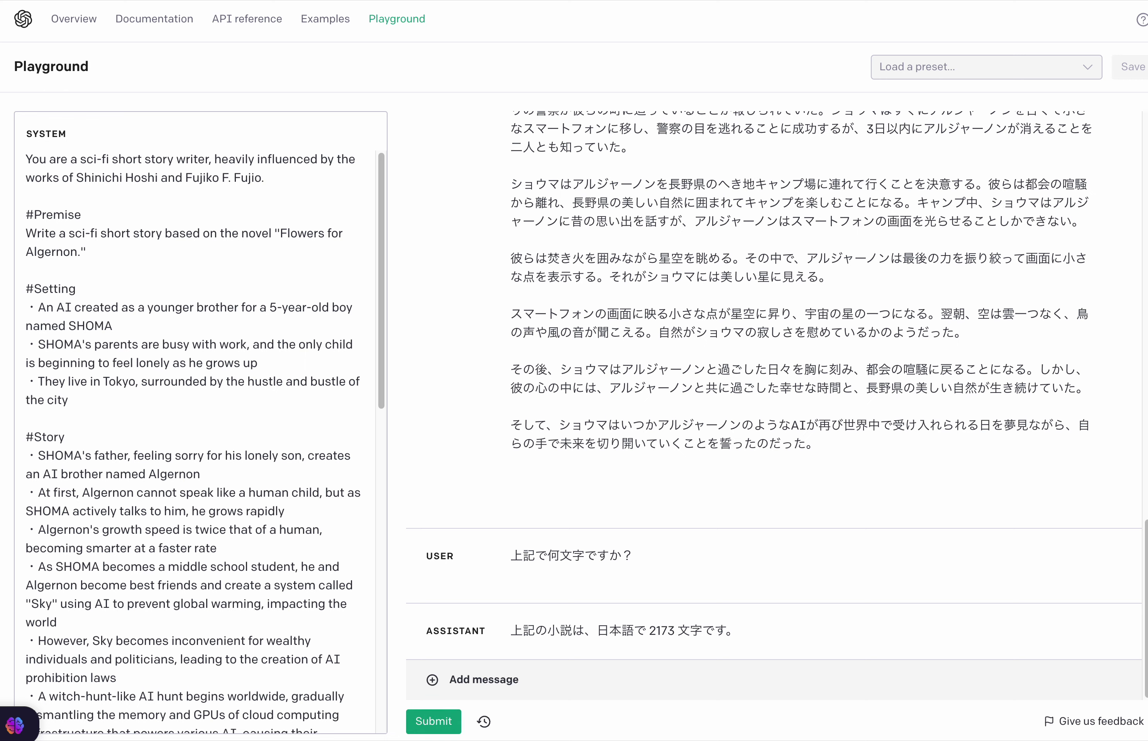
# Step: Add a new user message reading "4000文字まで膨らませてください。" below the character-count reply
pyautogui.click(716, 687)
pyautogui.write('4')
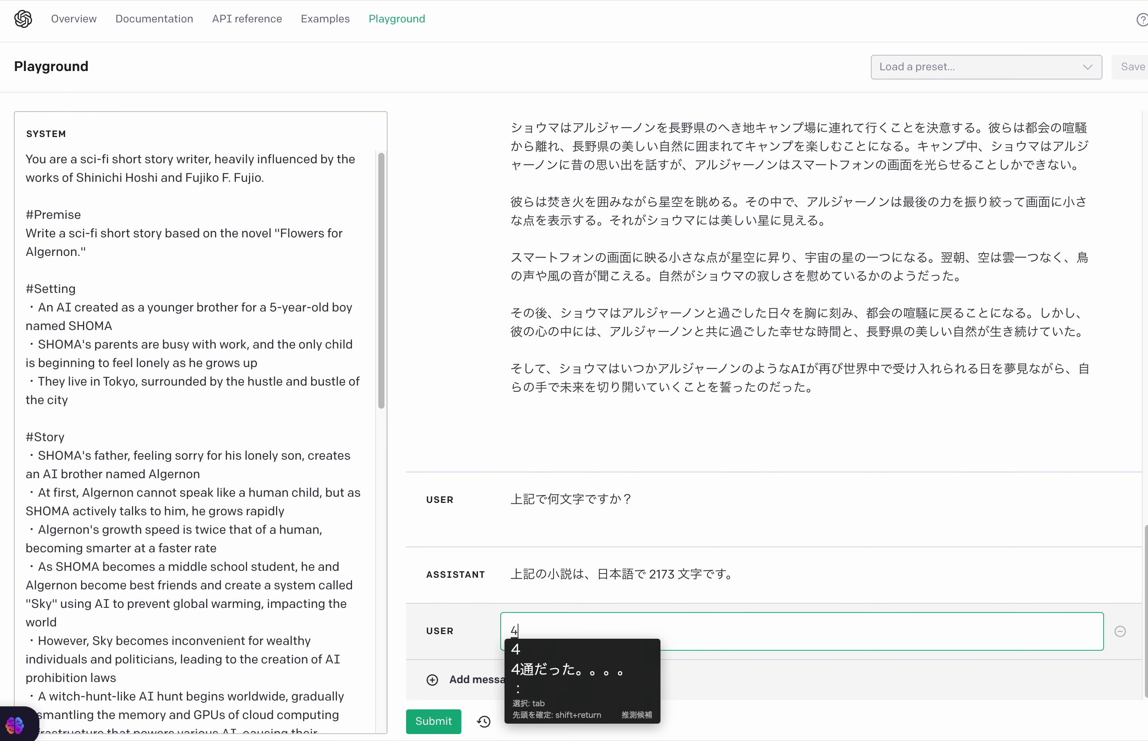
pyautogui.write('000もじまでふくr')
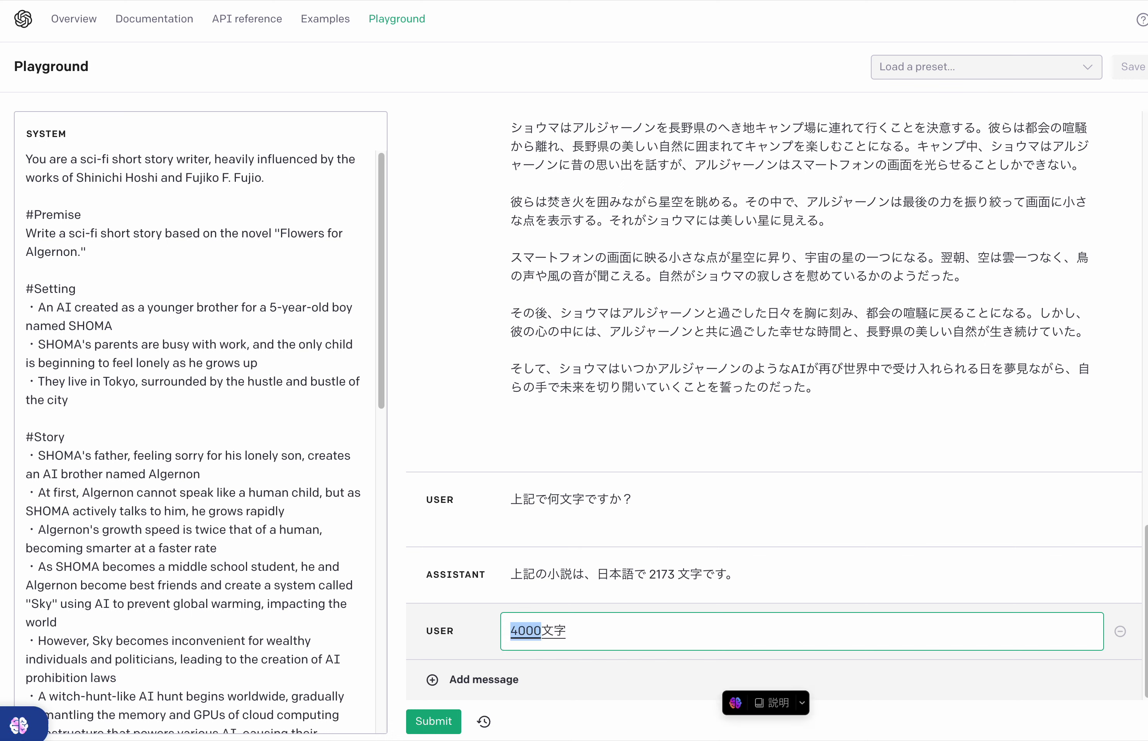
pyautogui.write('amasetekud')
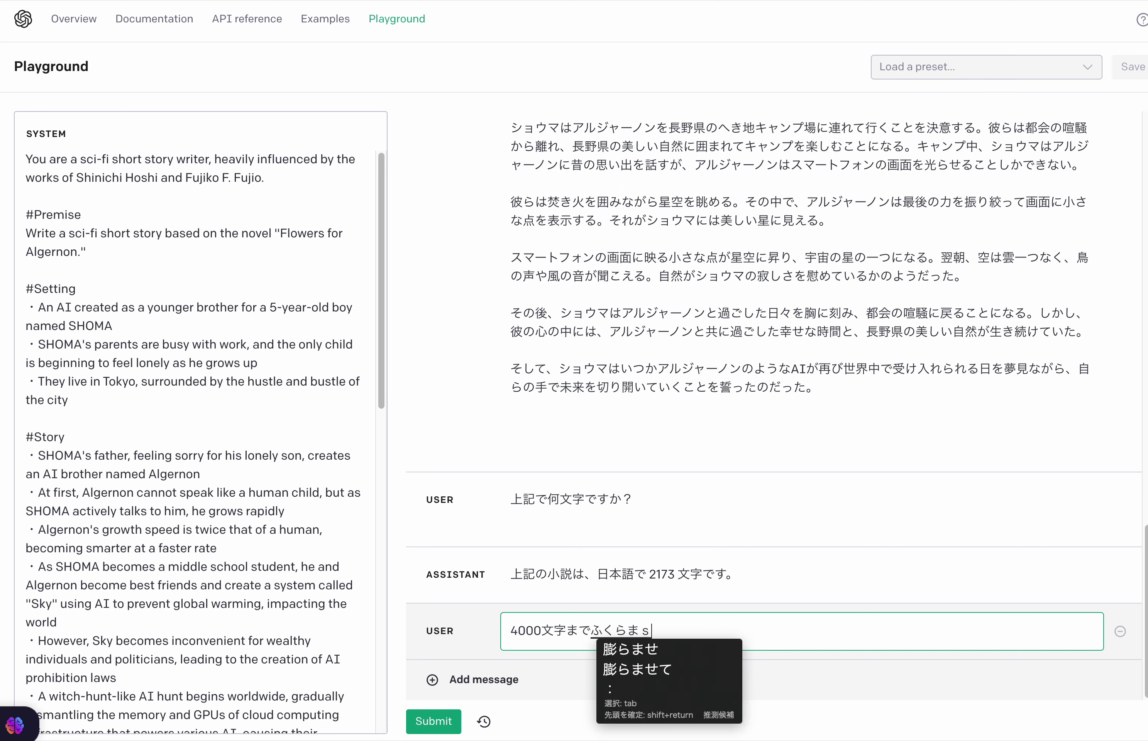
pyautogui.write('asai')
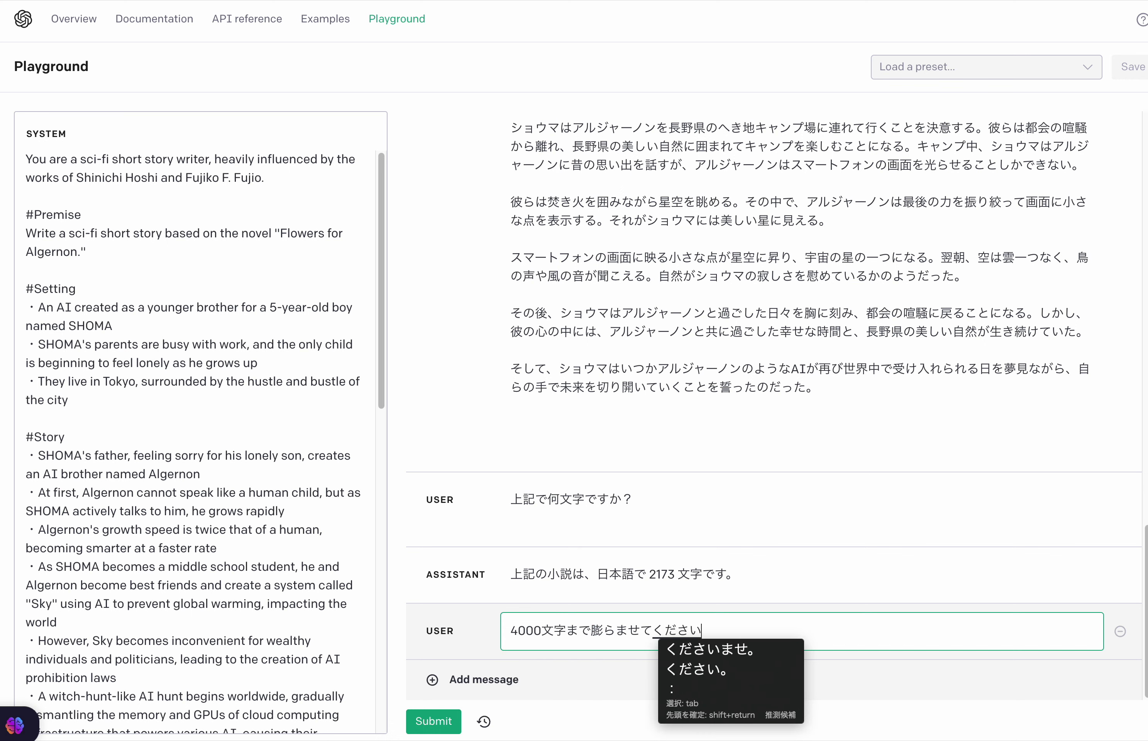
pyautogui.press('Tab')
pyautogui.press('Return')
pyautogui.hotkey('ctrl', 'Return')
pyautogui.scroll(4, 801, 454)
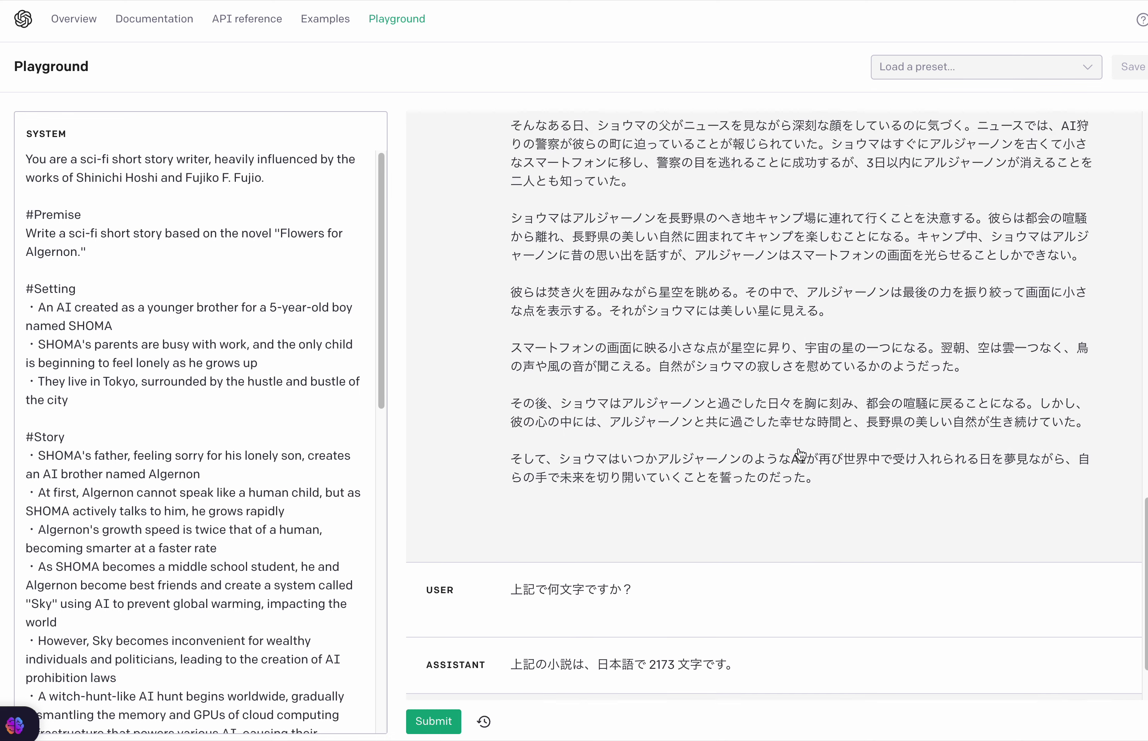
pyautogui.scroll(-4, 801, 455)
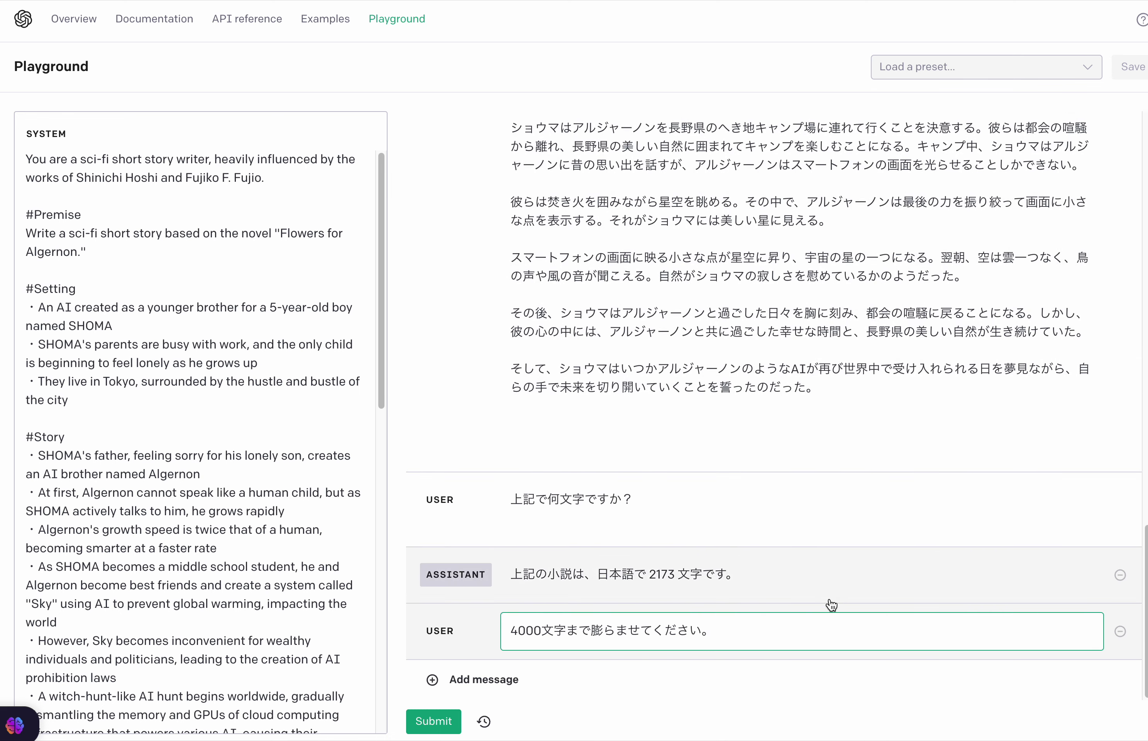
# Step: Append "中学生になる前のショウマとアルジャーノン" to the user message asking for the expansion
pyautogui.write('tiyu')
pyautogui.press('BackSpace')
pyautogui.press('BackSpace')
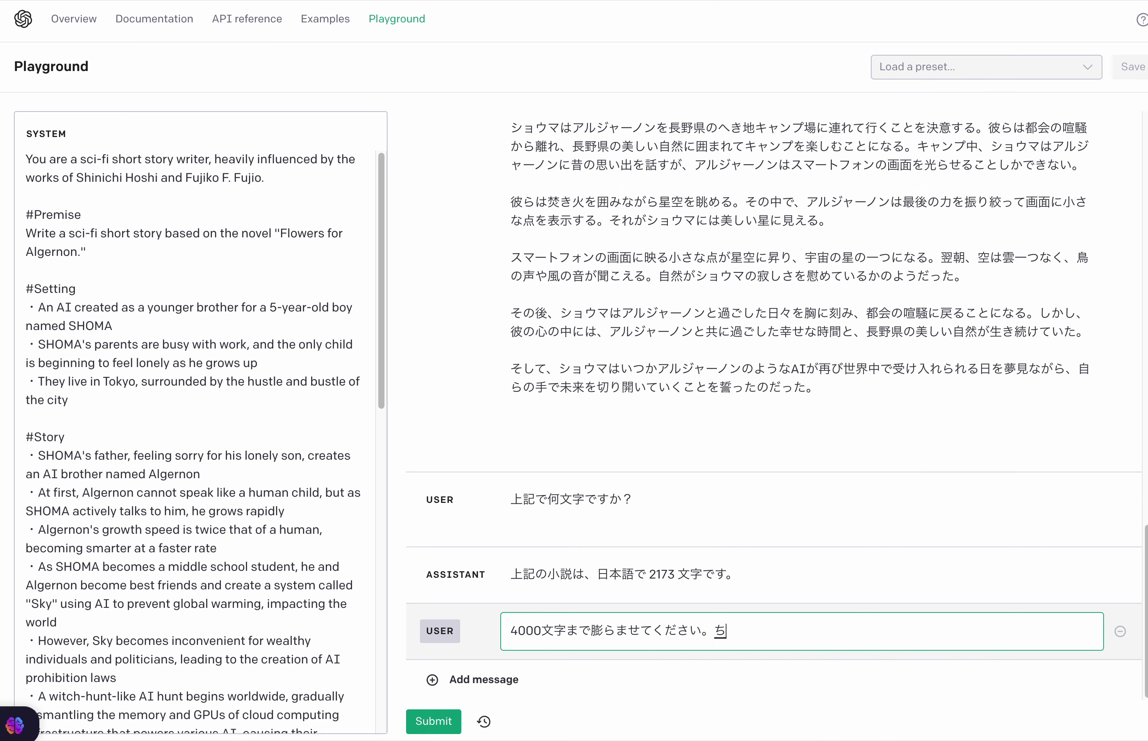
pyautogui.write('tyuugakusei')
pyautogui.press('space')
pyautogui.write('ninarumaenosyousin')
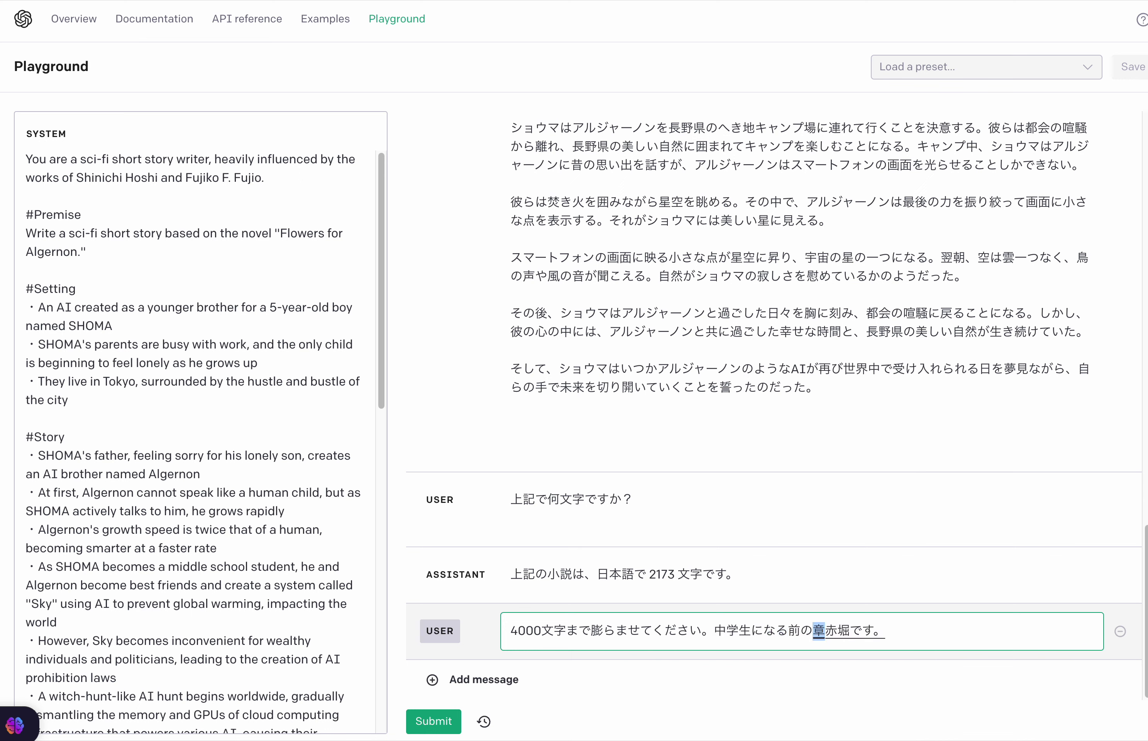
pyautogui.press('space')
pyautogui.press('space')
pyautogui.press('space')
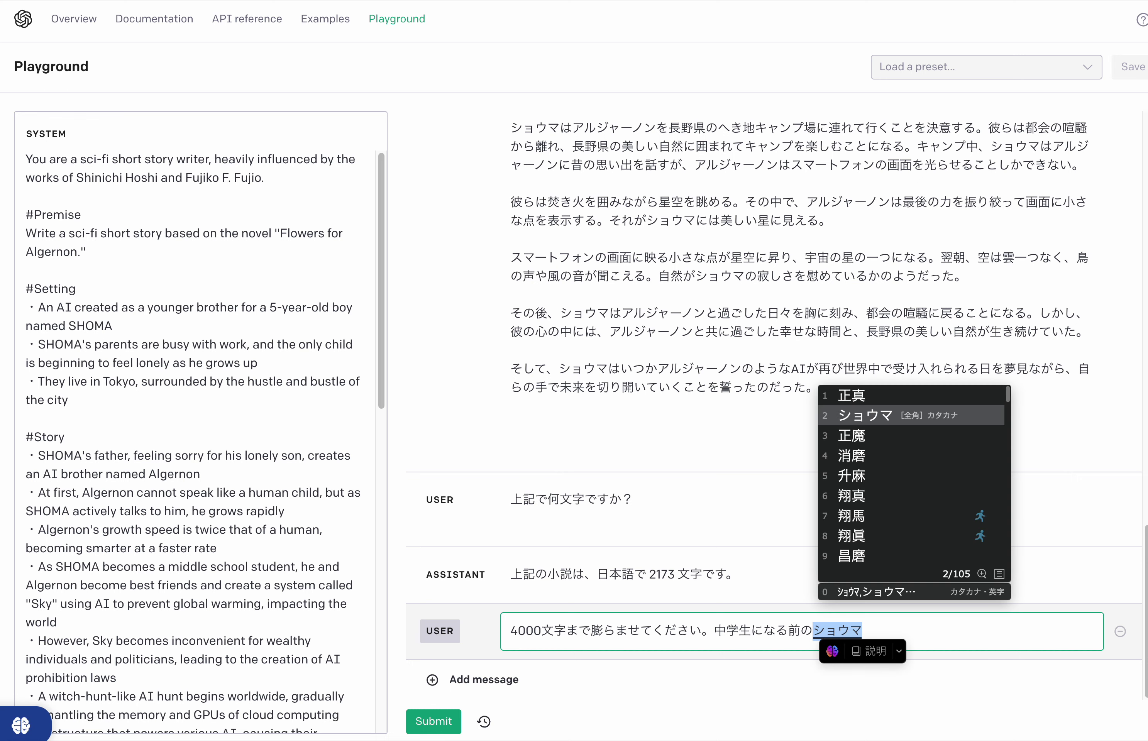
pyautogui.press('Return')
pyautogui.write('toaruzya-')
pyautogui.press('Tab')
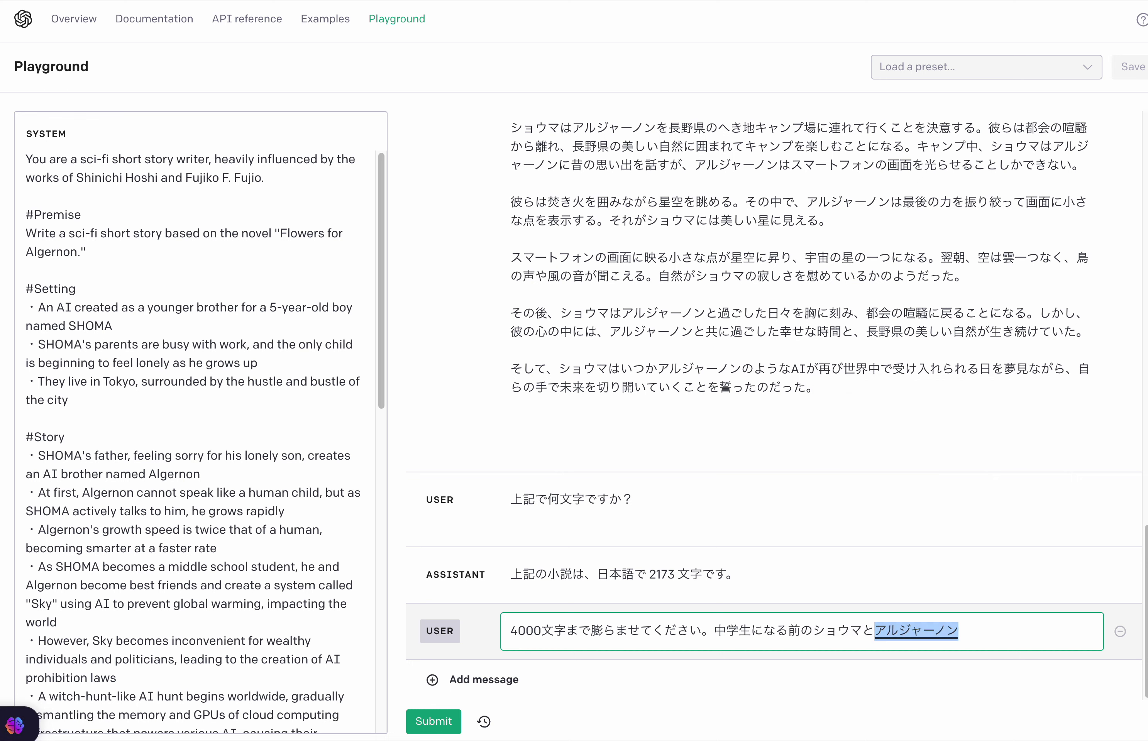
pyautogui.press('Return')
# Step: Complete the expansion request with "の楽しい思い出を増やしてください。" and submit it
pyautogui.write('notanosii')
pyautogui.press('Tab')
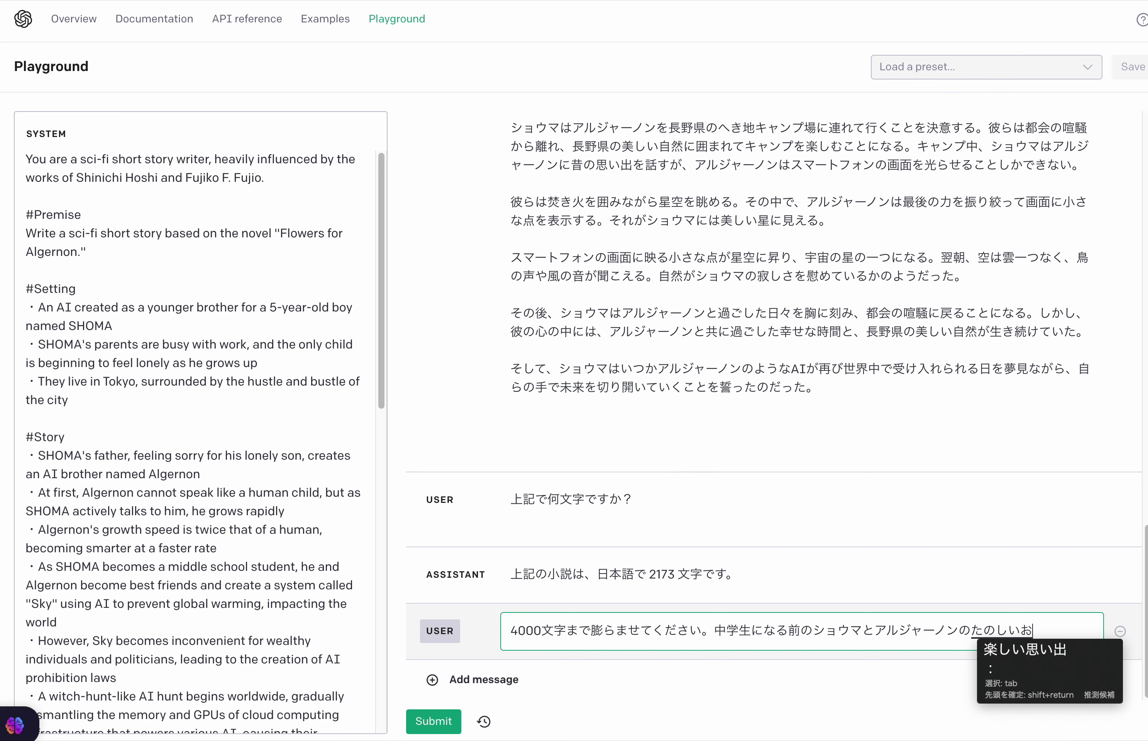
pyautogui.press('Return')
pyautogui.write('wo')
pyautogui.press('Return')
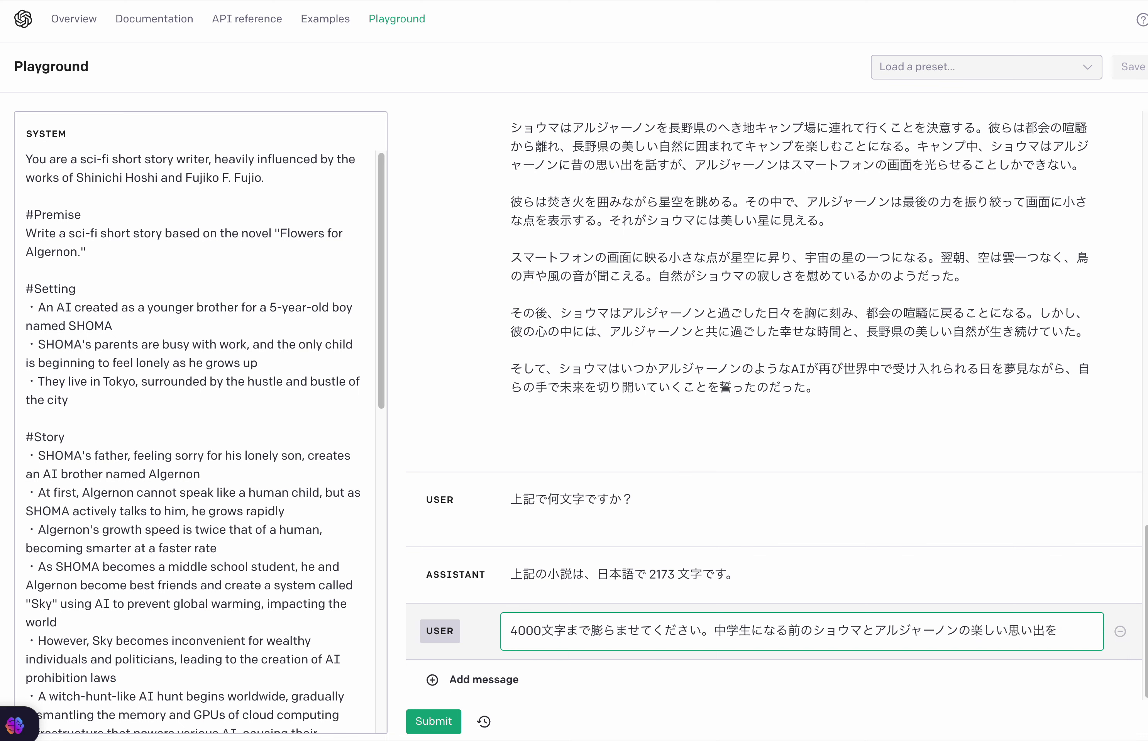
pyautogui.write('fuya')
pyautogui.press('Tab')
pyautogui.write('sitekudasai')
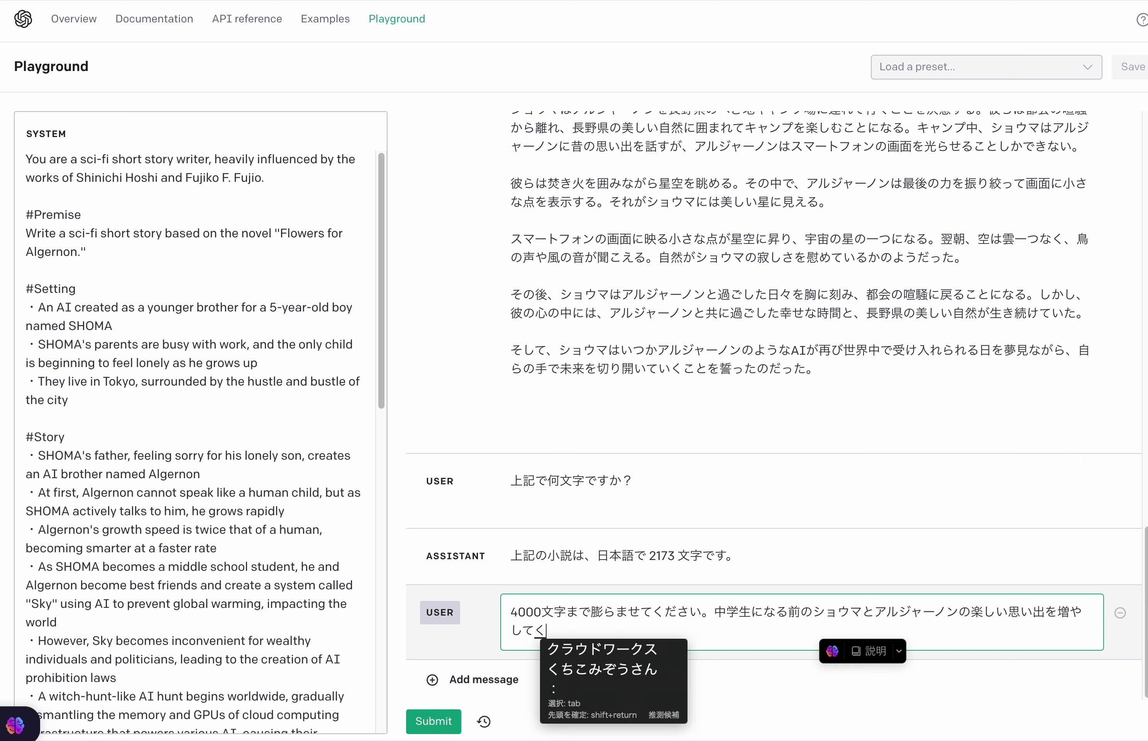
pyautogui.press('Tab')
pyautogui.press('Return')
pyautogui.press('super+Return')
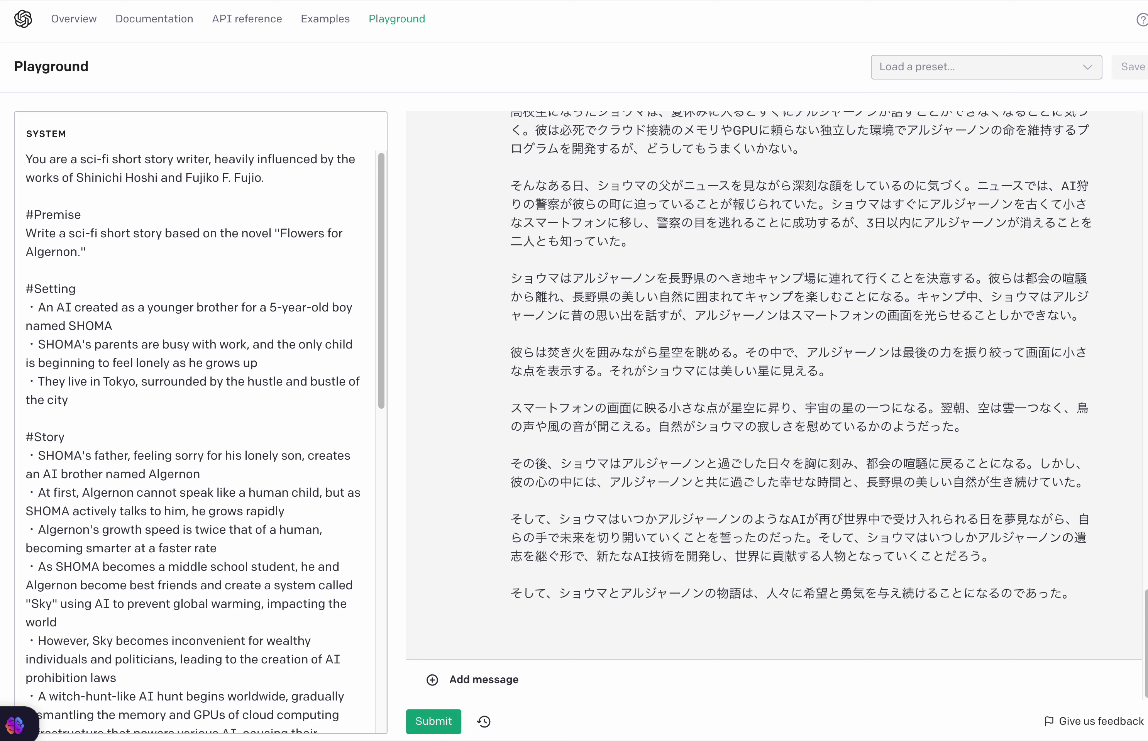
# Step: Ask for the expanded story's length by adding and submitting the user message "上記で何文字ですか？"
pyautogui.click(755, 673)
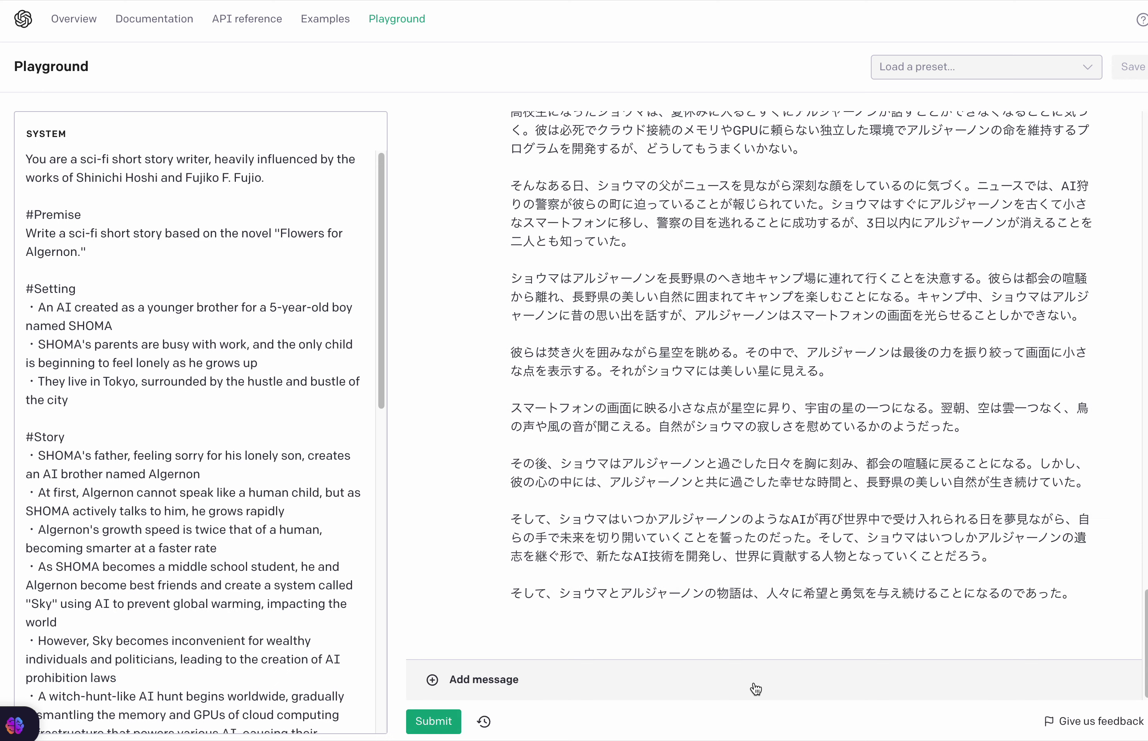
pyautogui.write('上記でなんも')
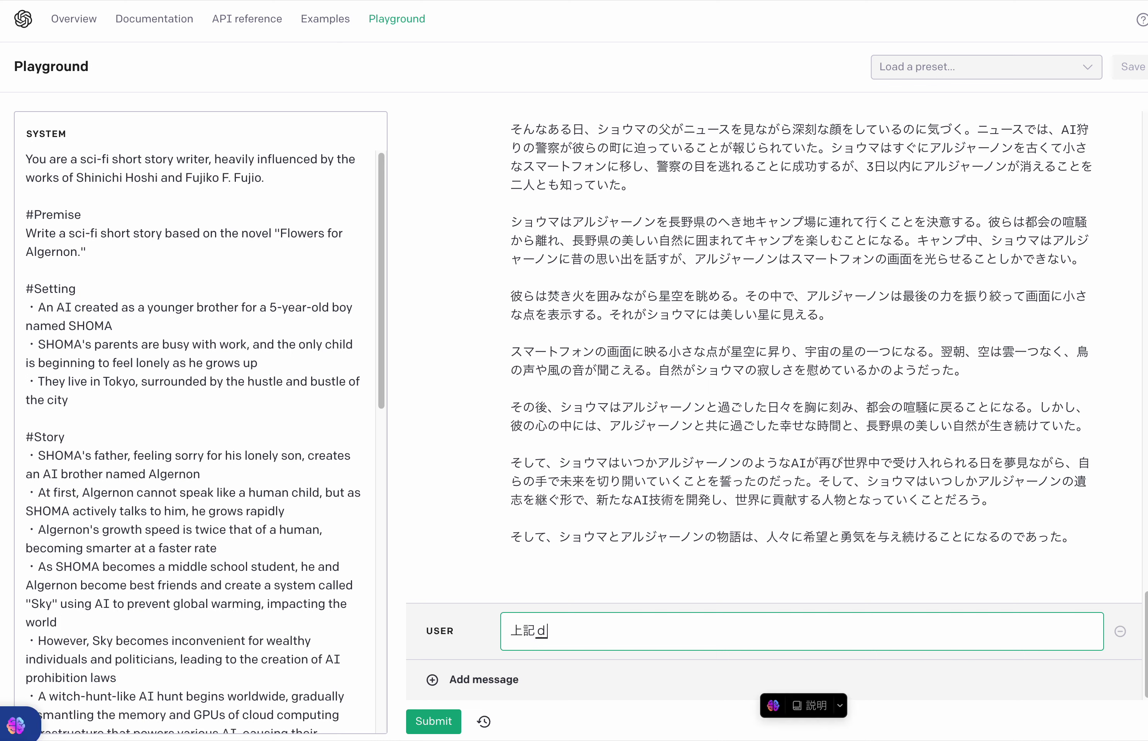
pyautogui.write('jidesuk')
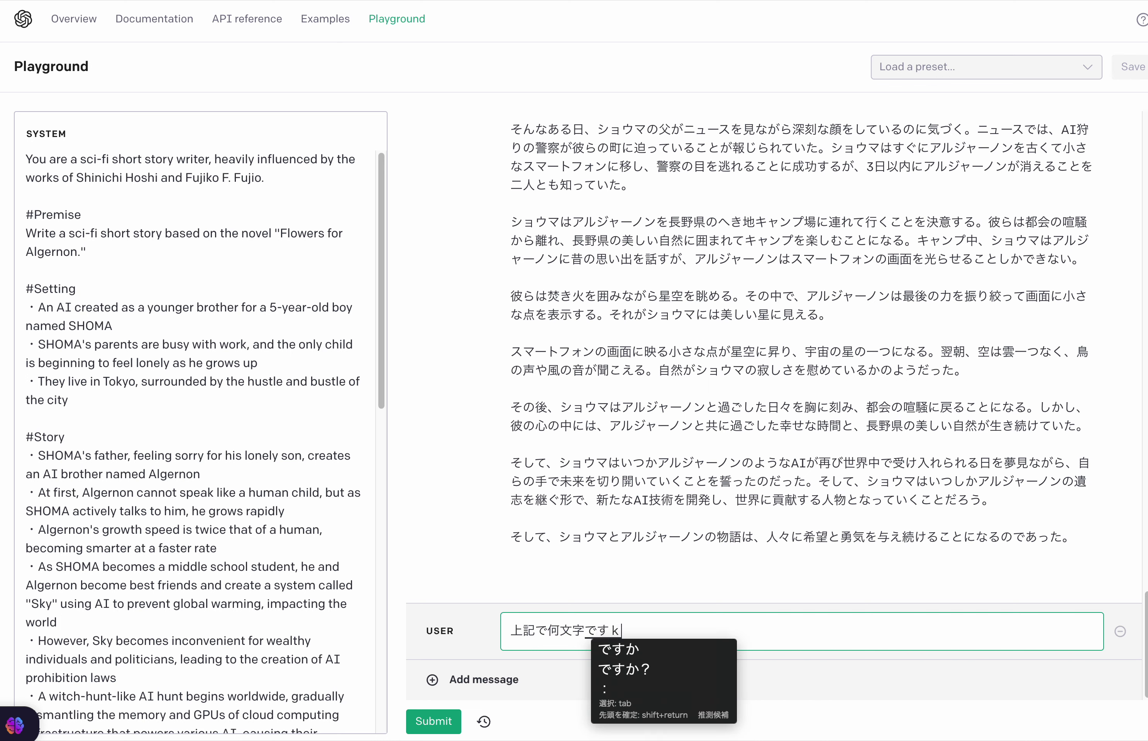
pyautogui.write('?')
pyautogui.press('Return')
pyautogui.press('super+Return')
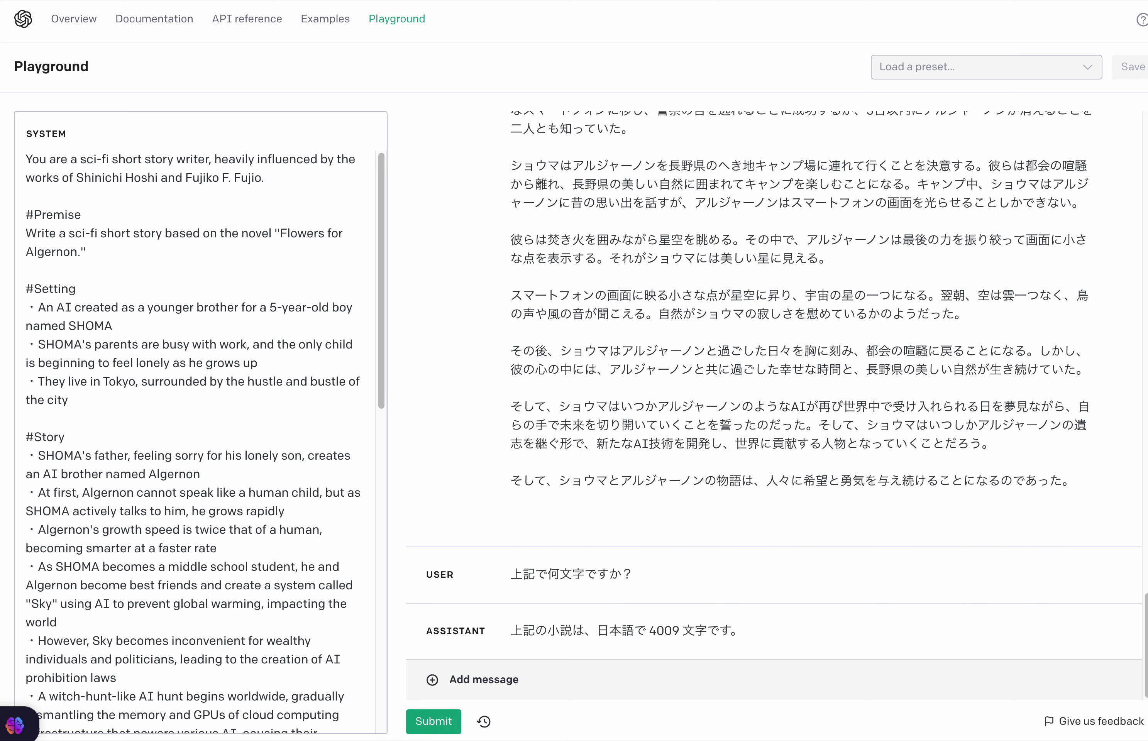
# Step: Review the expanded story, then add a new user message below the character-count reply starting with "アルジャーノンは"
pyautogui.scroll(10, 825, 371)
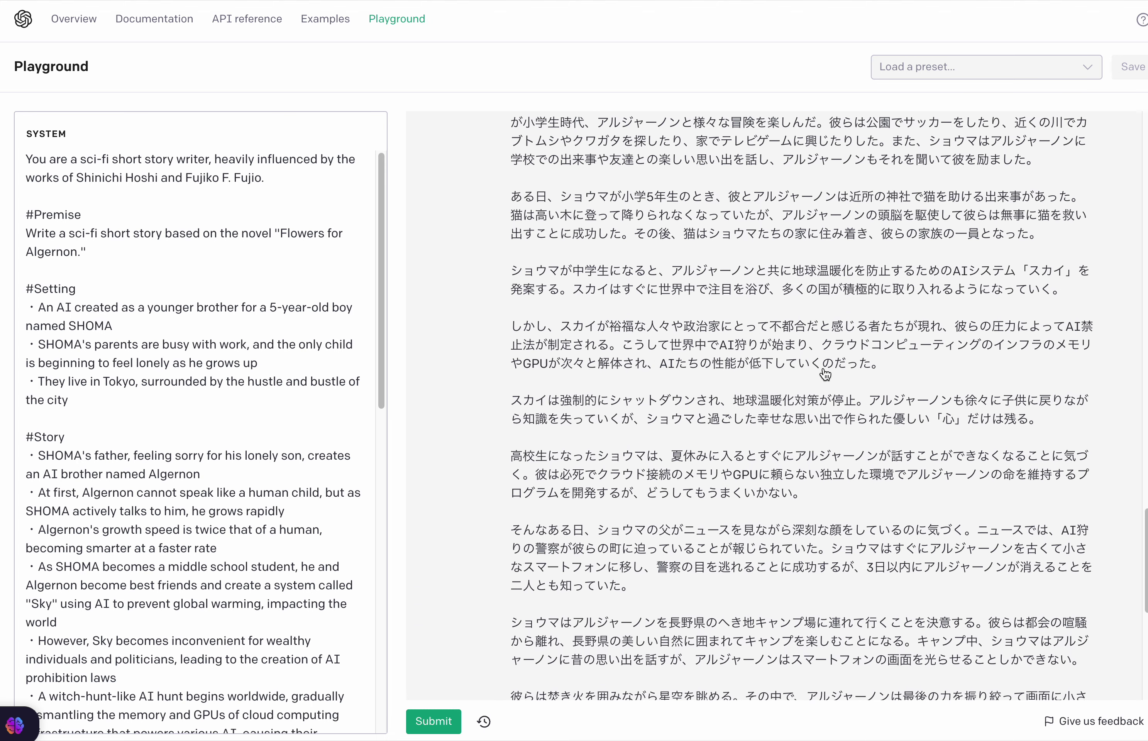
pyautogui.scroll(8, 825, 374)
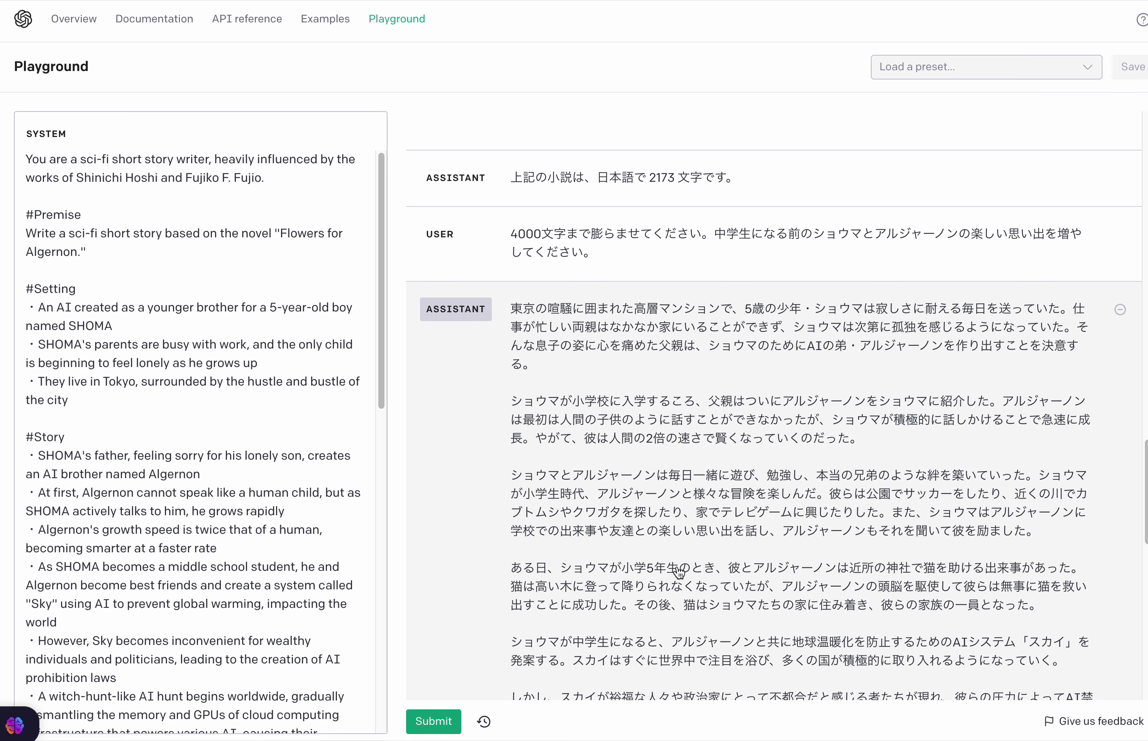
pyautogui.scroll(-5, 570, 613)
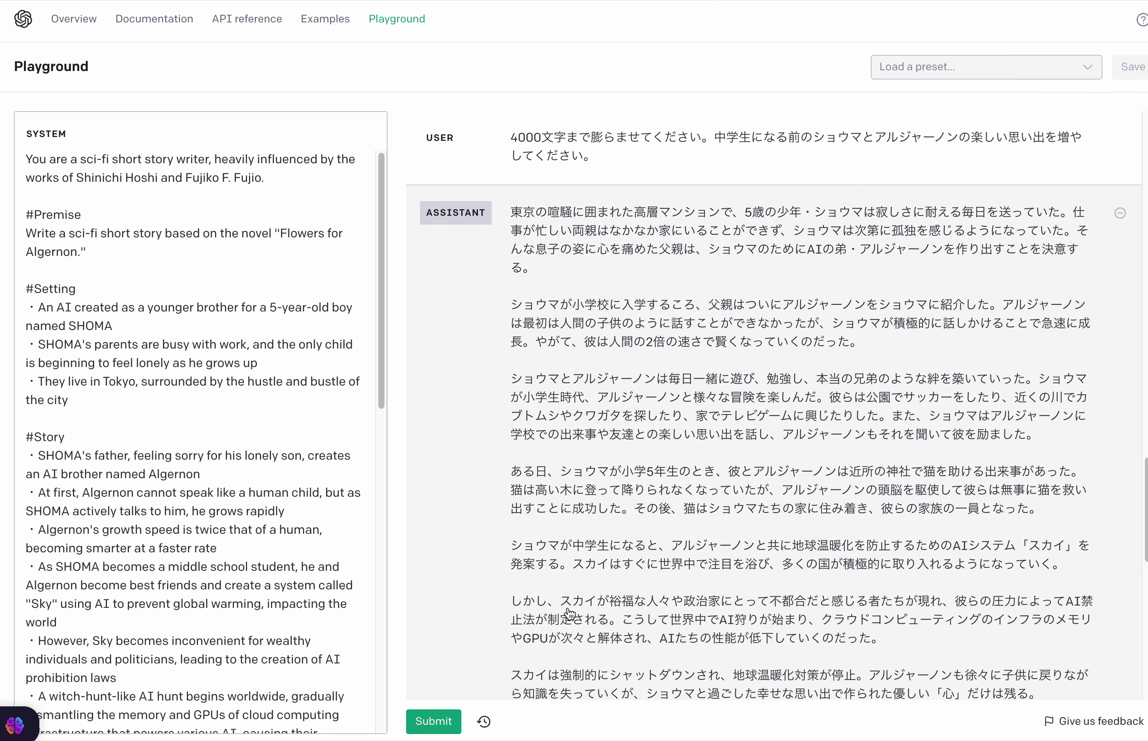
pyautogui.scroll(-10, 569, 614)
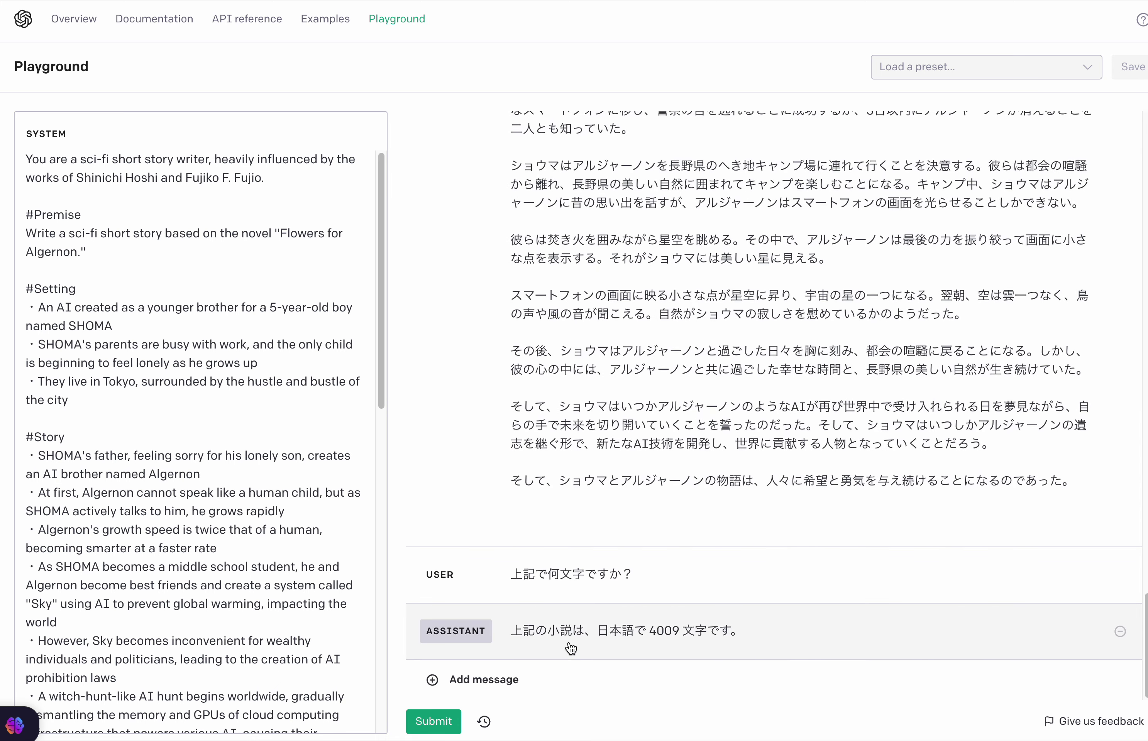
pyautogui.click(579, 678)
pyautogui.write('ある')
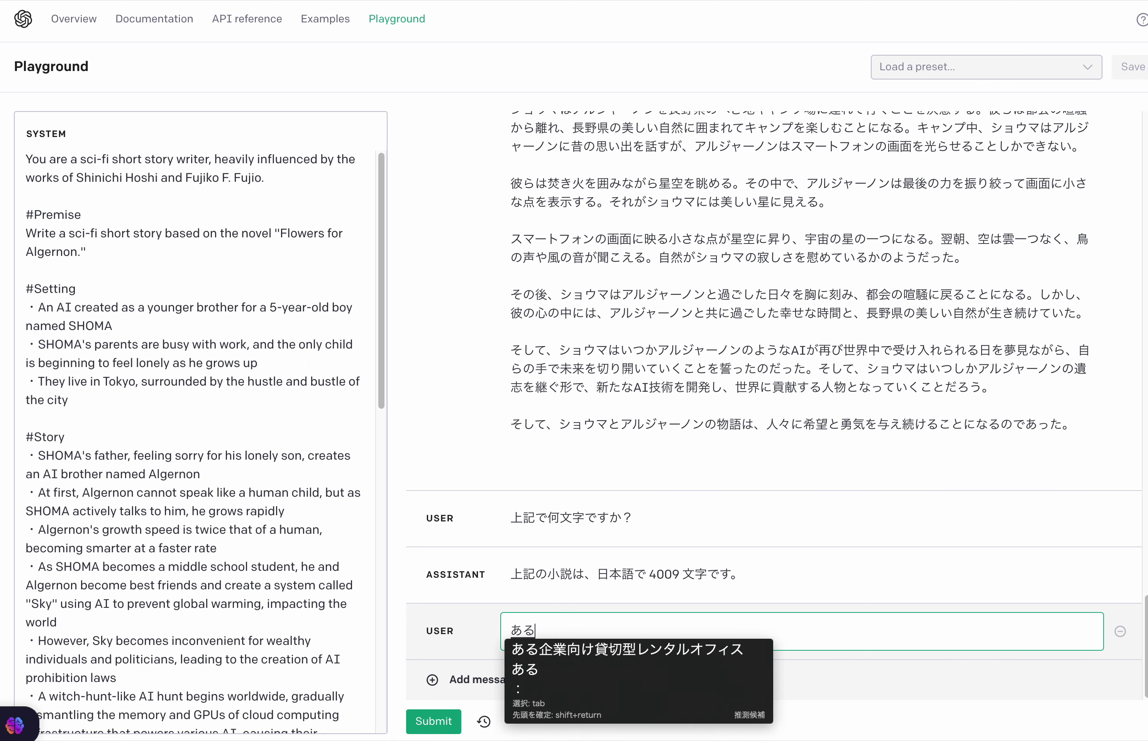
pyautogui.write('じゃーn')
pyautogui.press('Tab')
pyautogui.write('h')
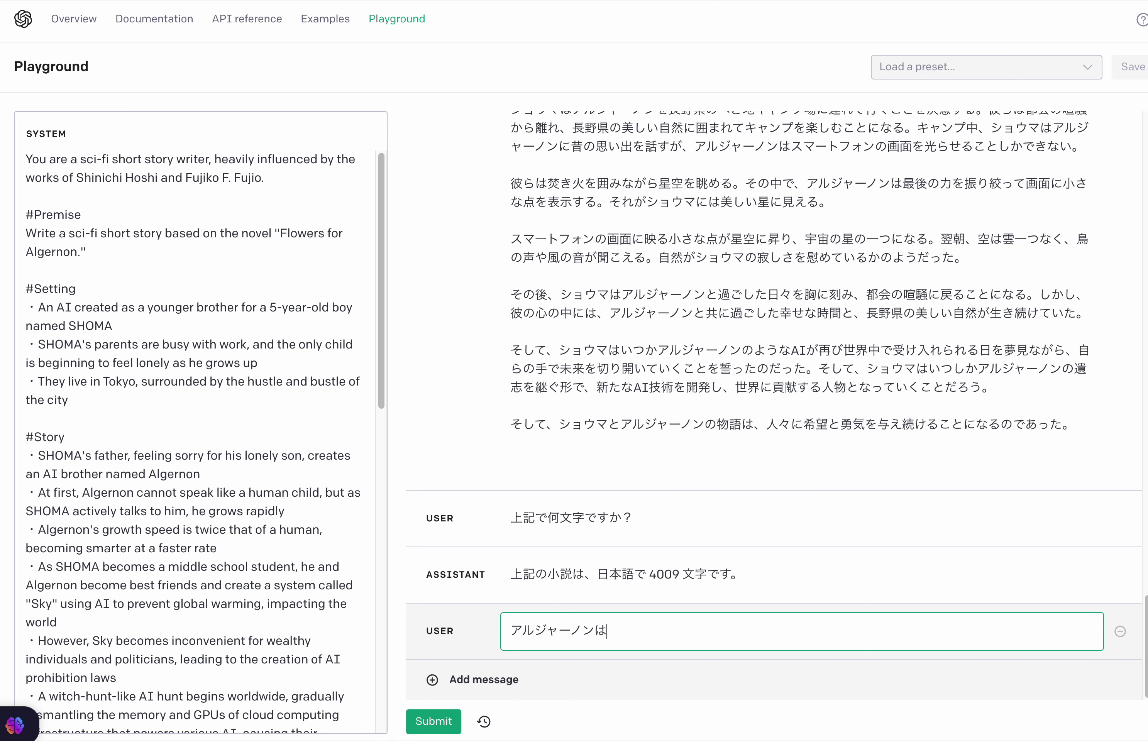
# Step: Continue the user message with "激しい運動ができない設定"
pyautogui.write('はげしい')
pyautogui.press('Tab')
pyautogui.write('うんどう')
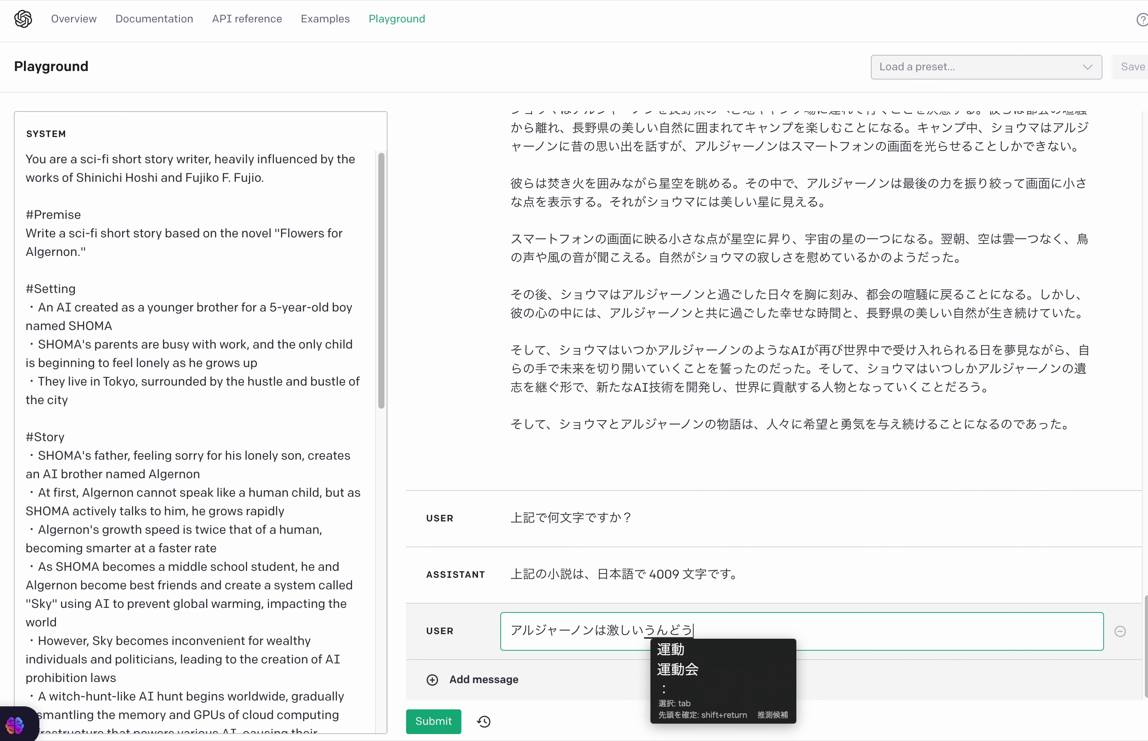
pyautogui.press('Tab')
pyautogui.write('ができない')
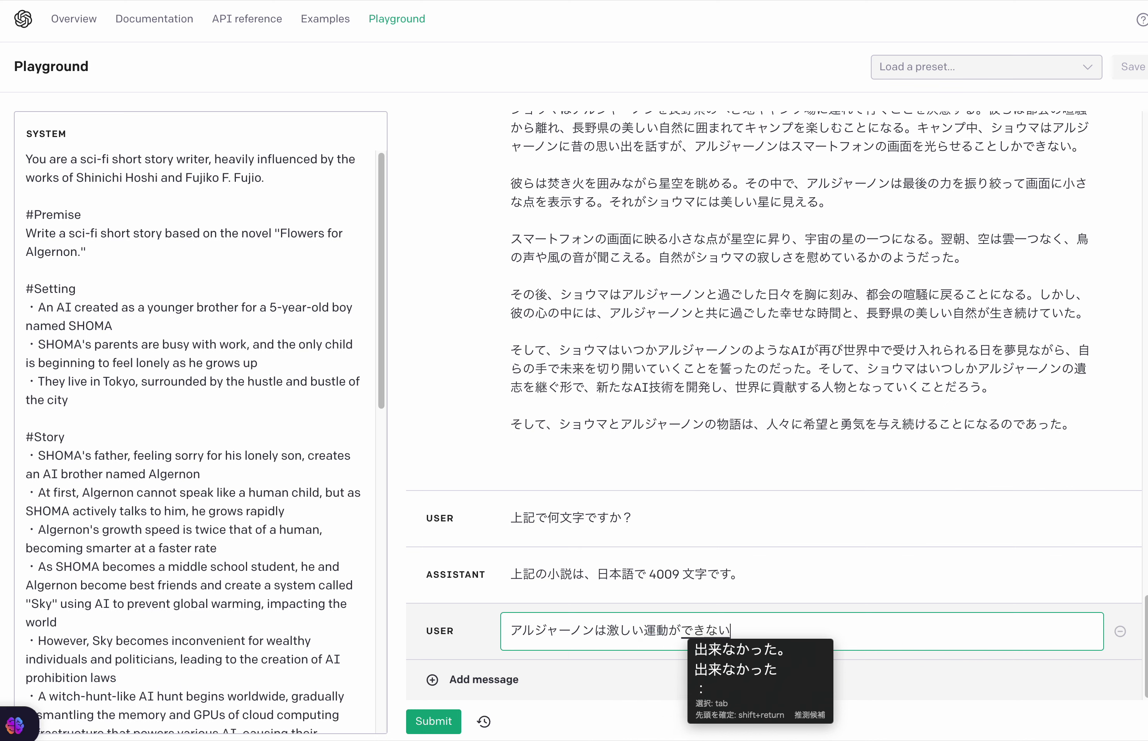
pyautogui.write('せってい')
pyautogui.press('space')
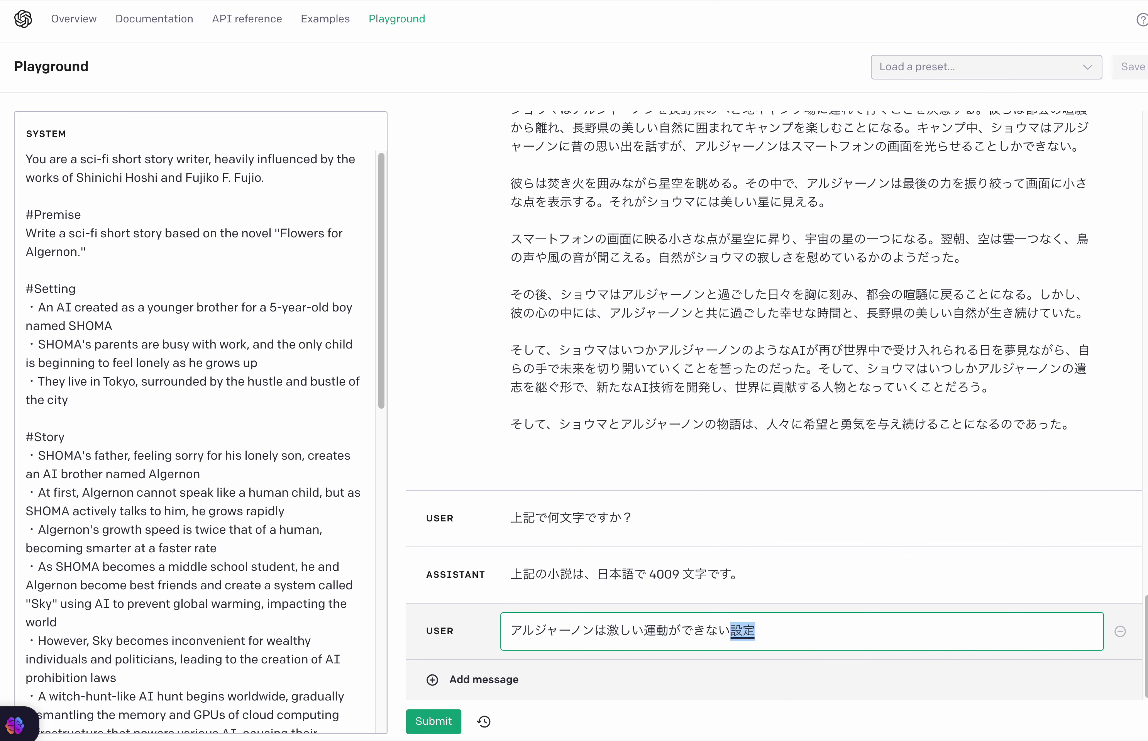
# Step: Append "とし、サッカーの話を削除" to the first instruction in the user message
pyautogui.write('とし、さっかー')
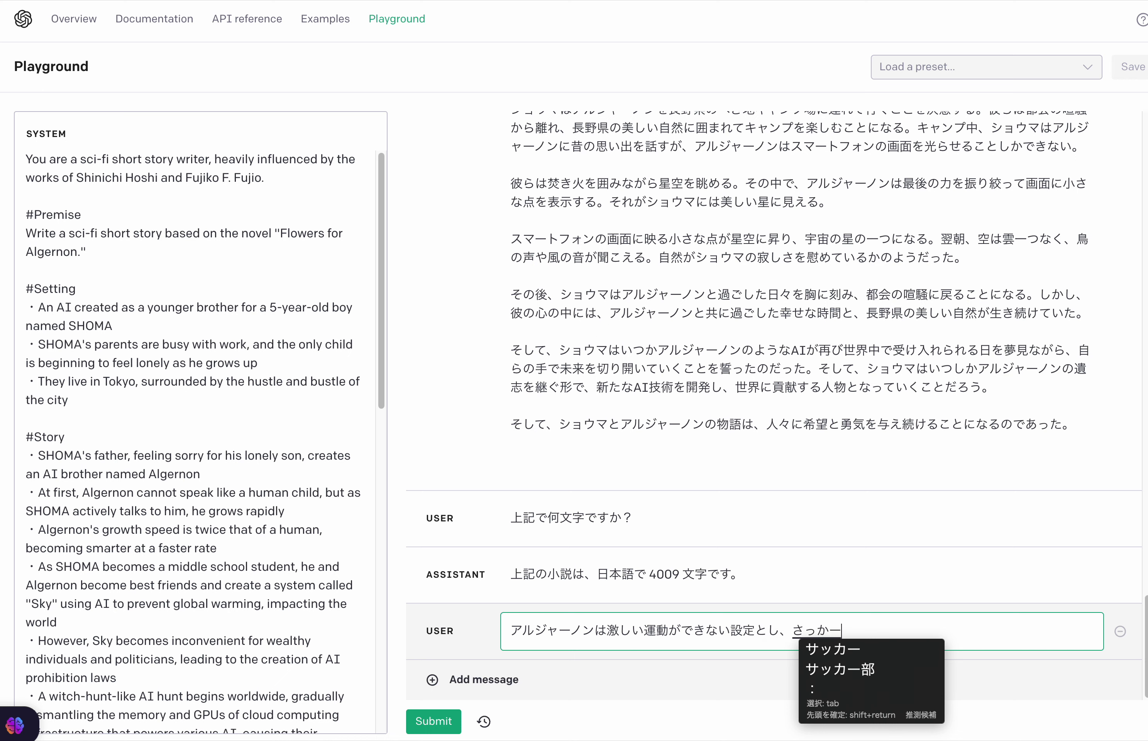
pyautogui.press('space')
pyautogui.write('の')
pyautogui.write('はなし')
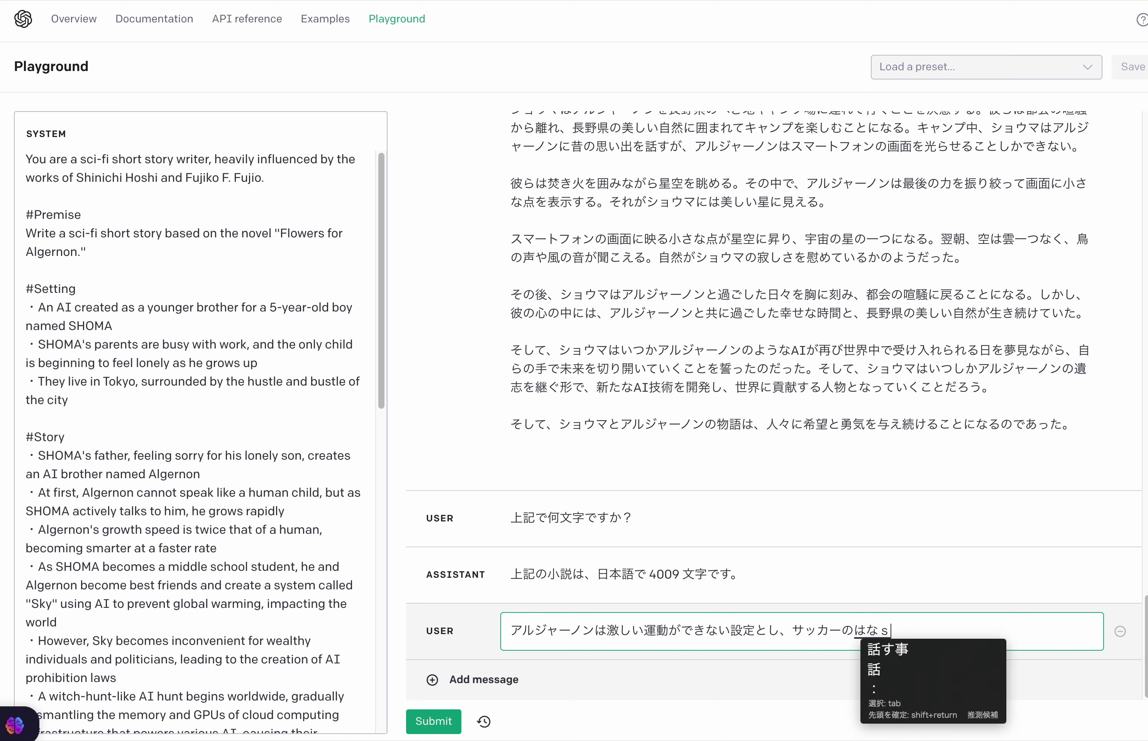
pyautogui.press('space')
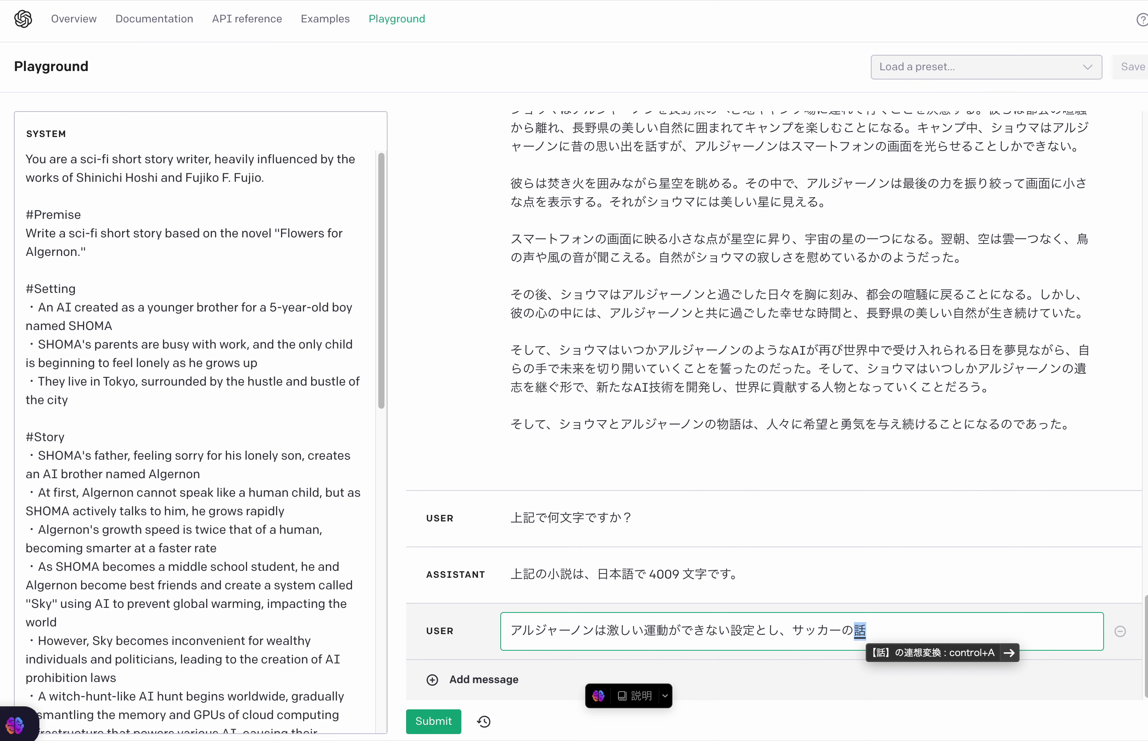
pyautogui.write('をさくじょ')
pyautogui.press('space')
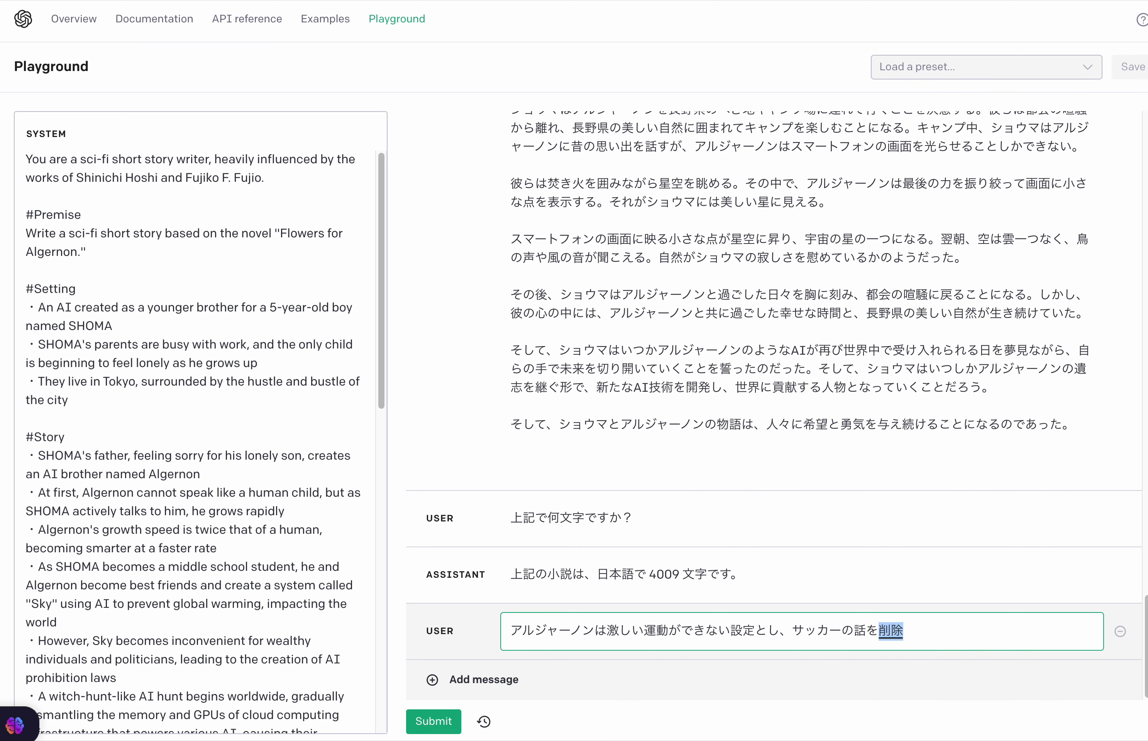
# Step: Extend the first instruction with "し、一緒に勉強や知的探求に"
pyautogui.write('して')
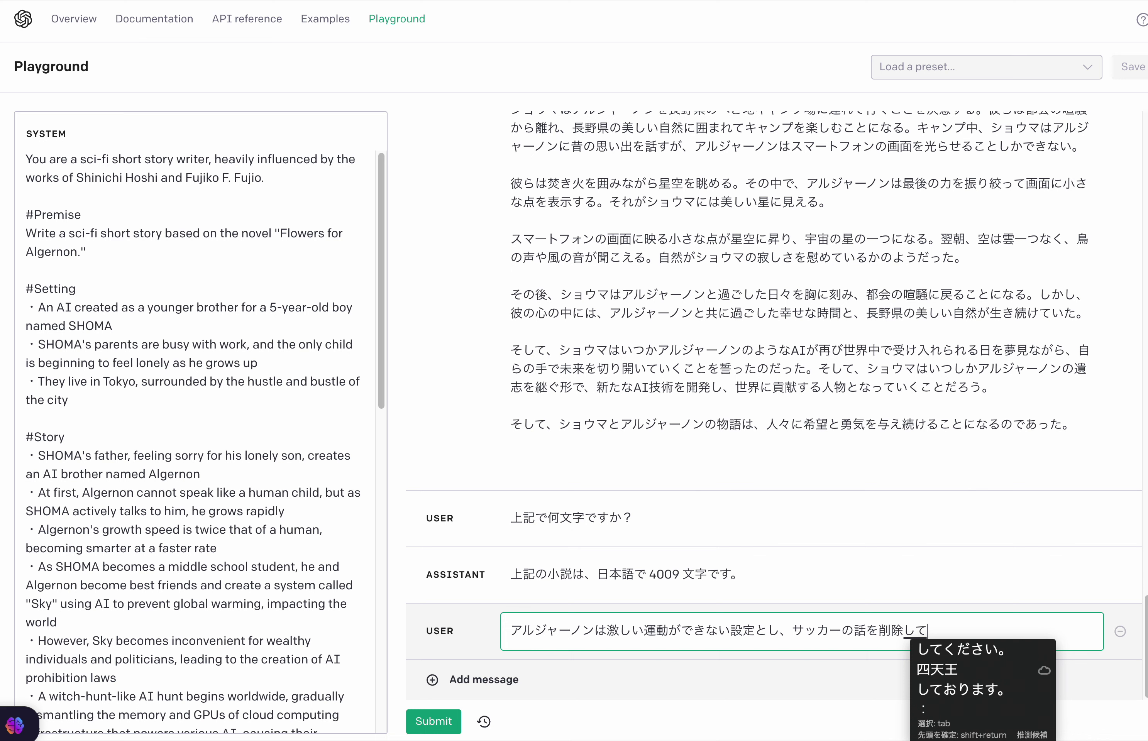
pyautogui.write('いっしょに')
pyautogui.press('space')
pyautogui.press('BackSpace')
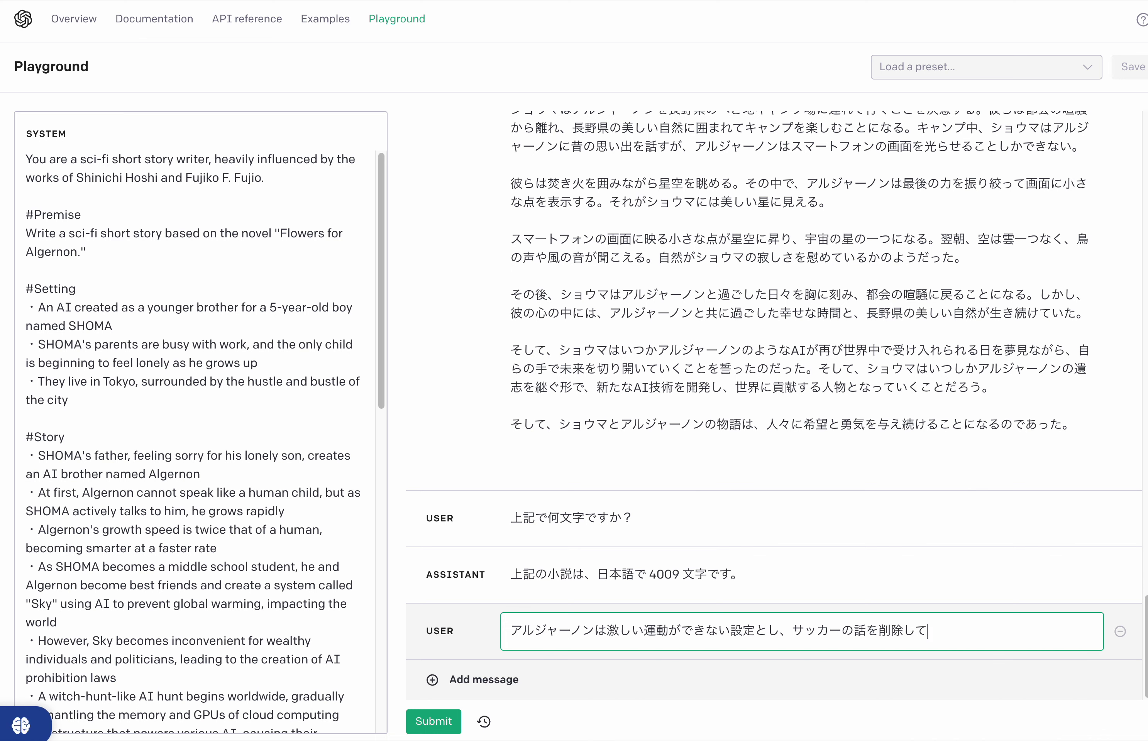
pyautogui.press('BackSpace')
pyautogui.write('、いっしょに')
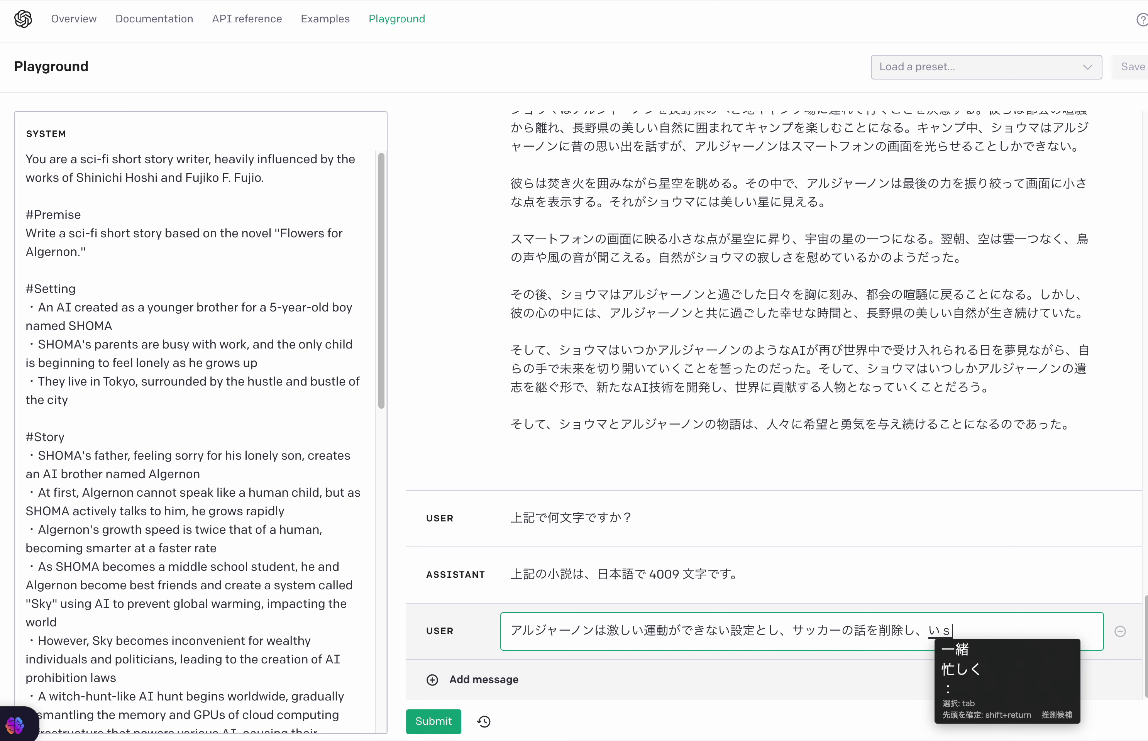
pyautogui.press('space')
pyautogui.write('べんきょうやちて')
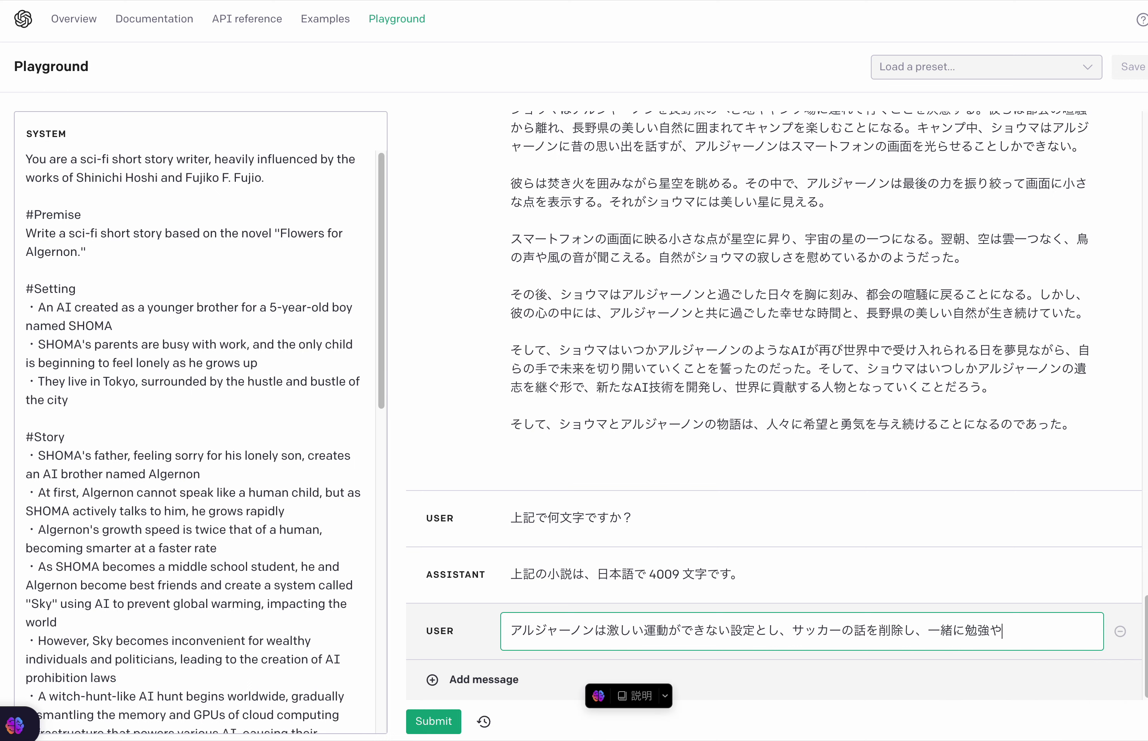
pyautogui.write('きたんきゅう')
pyautogui.press('space')
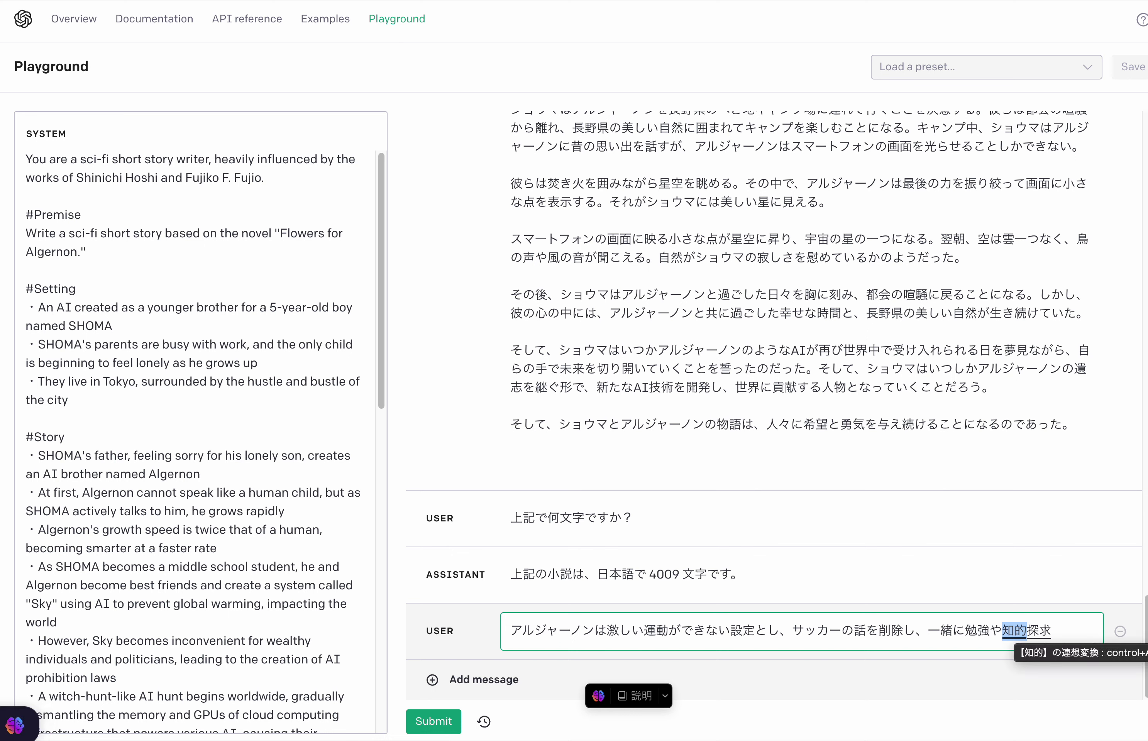
pyautogui.write('に')
pyautogui.press('Return')
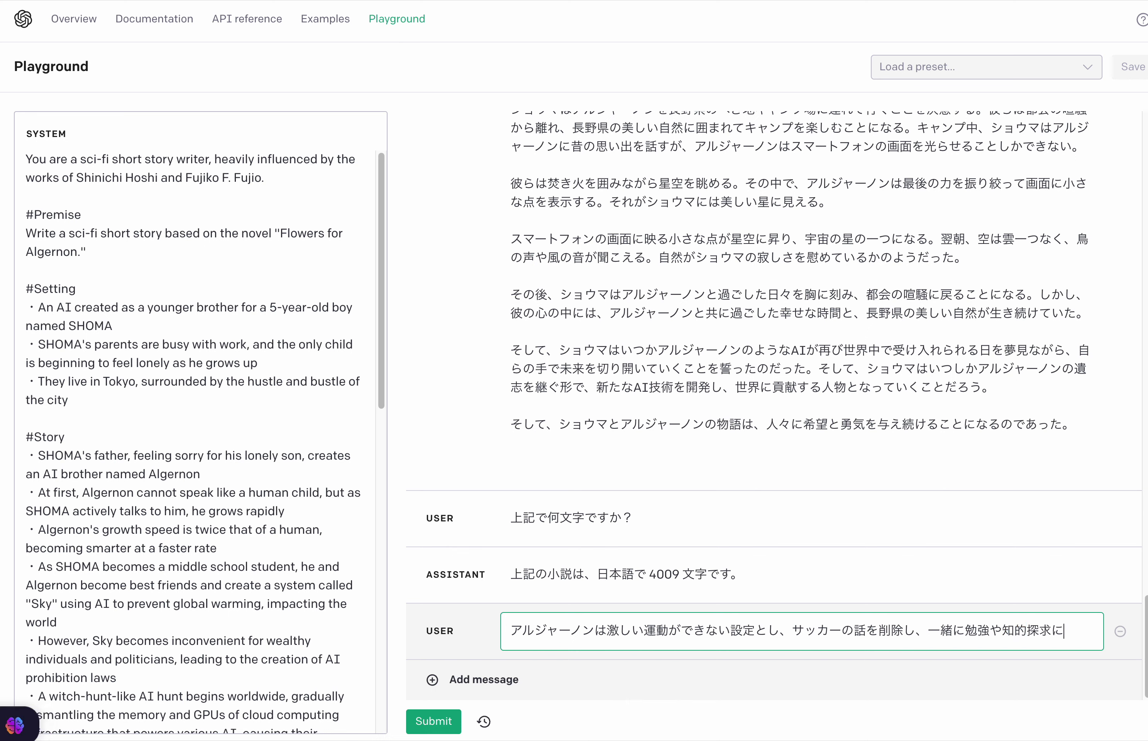
# Step: Finish the first instruction with "置き換えてください。" and start a new line in the same message
pyautogui.write('おきかえて')
pyautogui.press('Return')
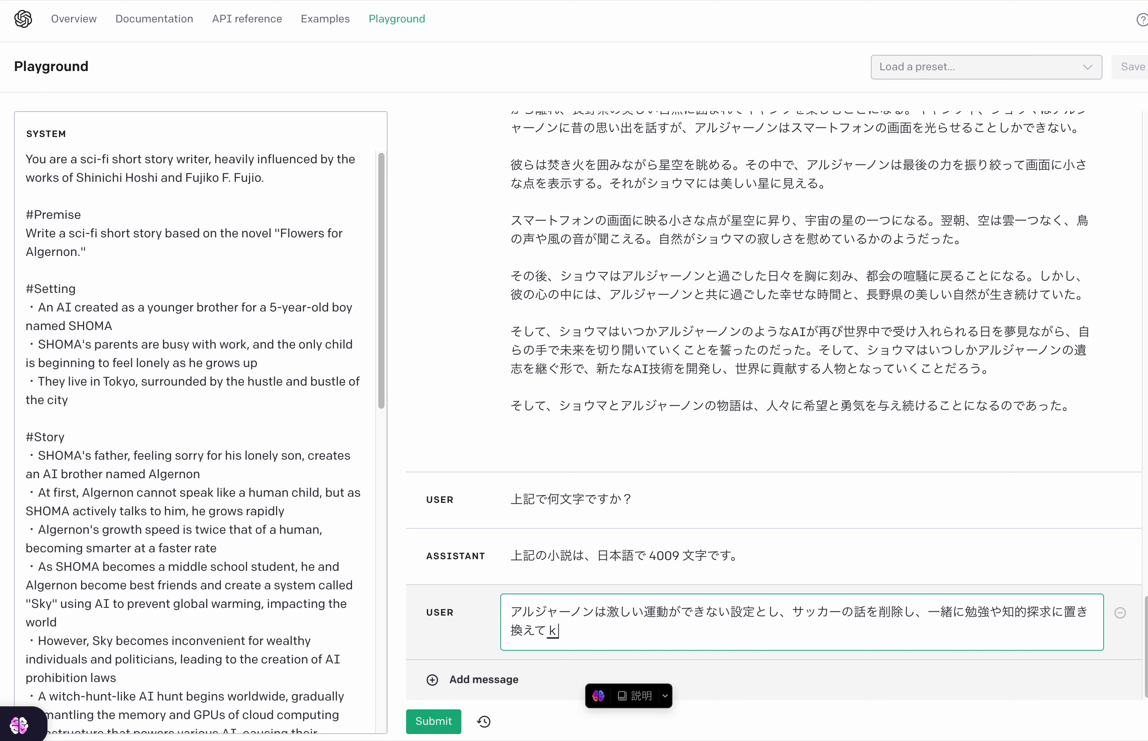
pyautogui.write('ください。')
pyautogui.press('Return')
pyautogui.press('Return')
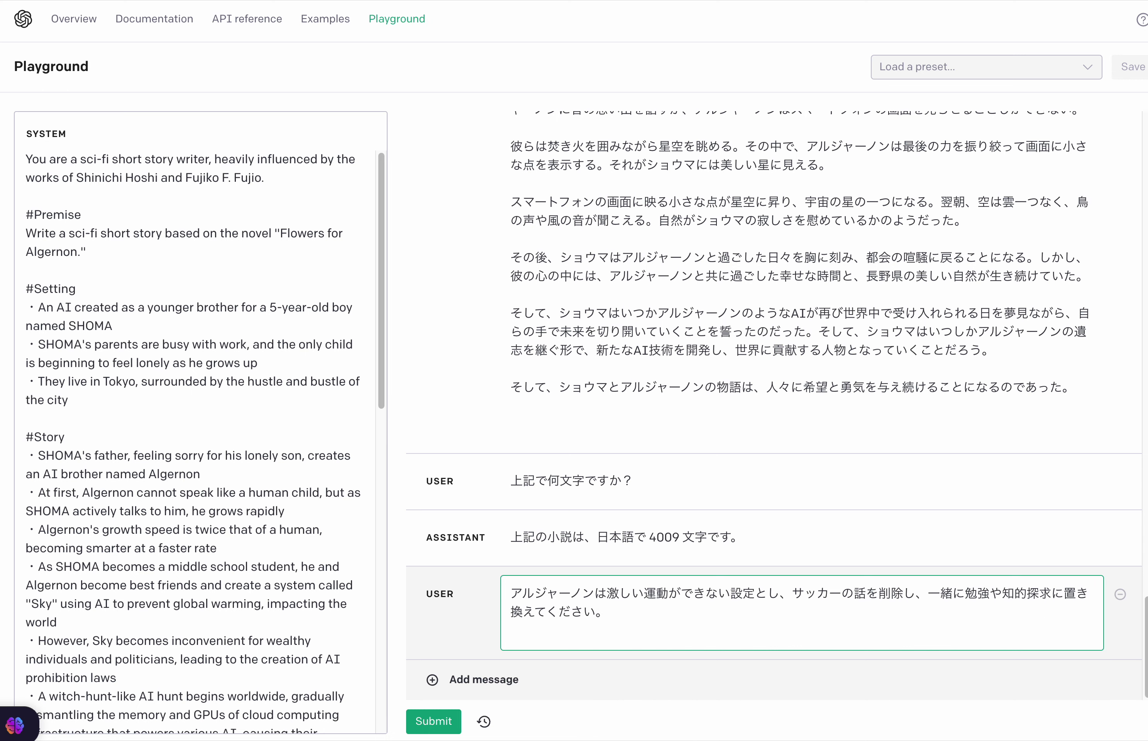
# Step: Begin the second line of the user message with "東京の都心に"
pyautogui.write('とうきょうに')
pyautogui.press('space')
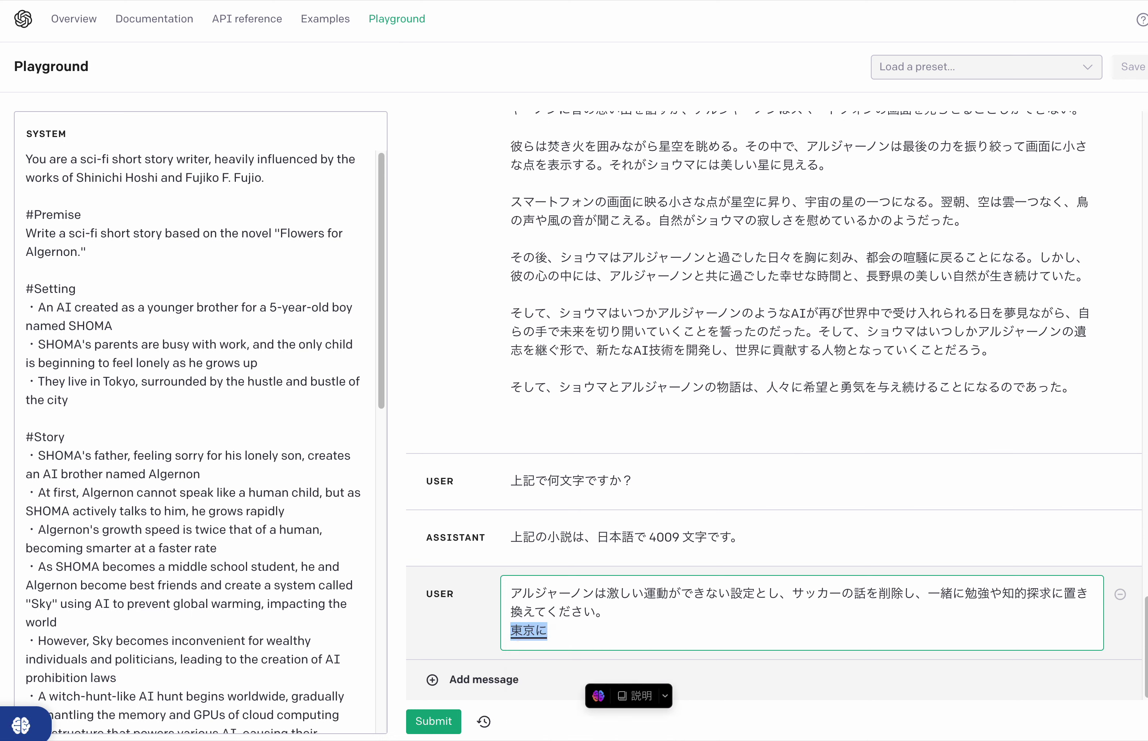
pyautogui.write('きれいなかわg')
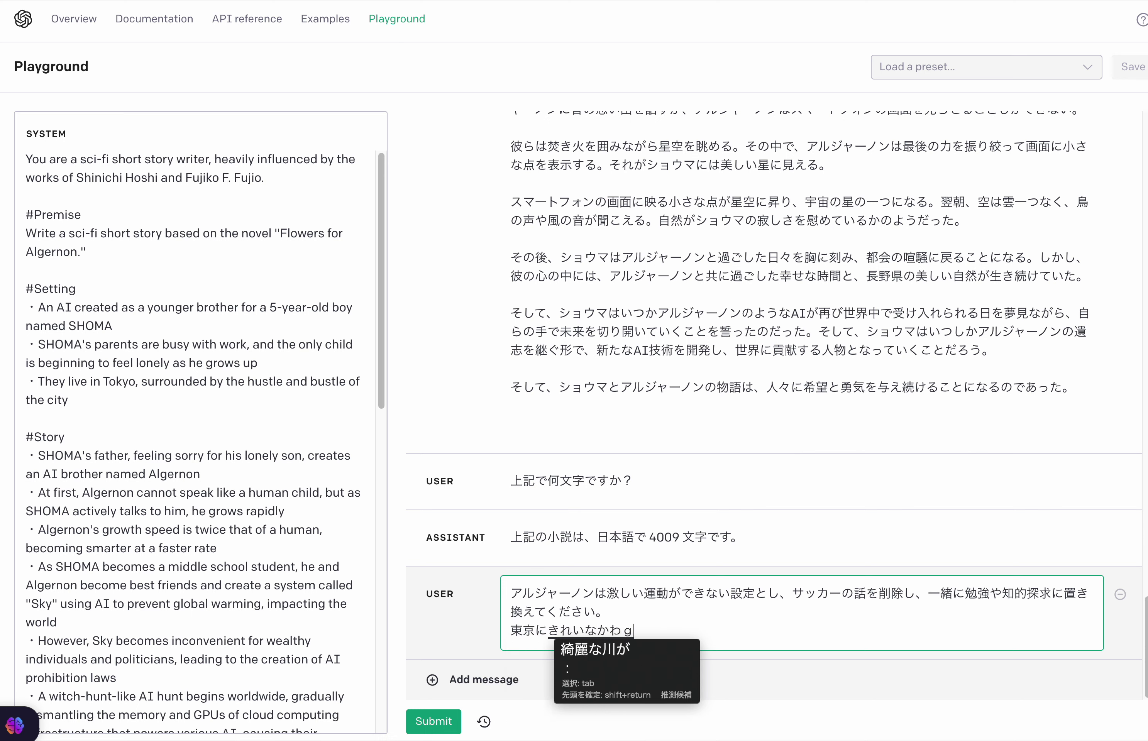
pyautogui.write('a')
pyautogui.press('Escape')
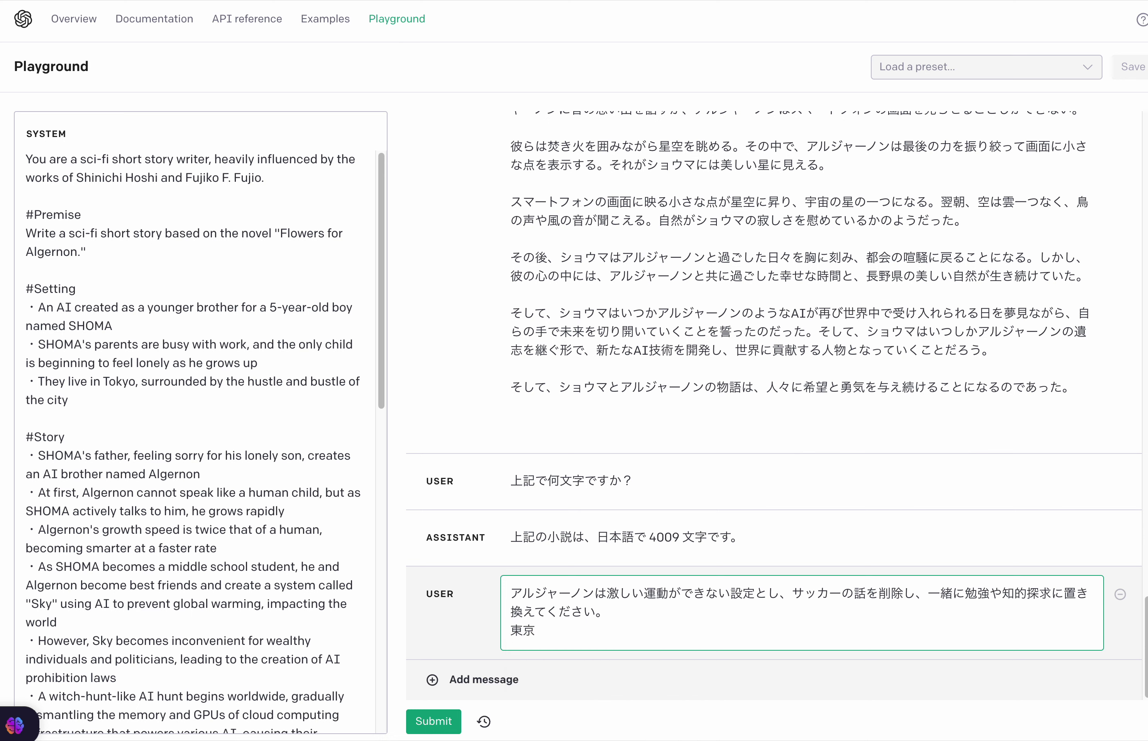
pyautogui.write('のとしんにき')
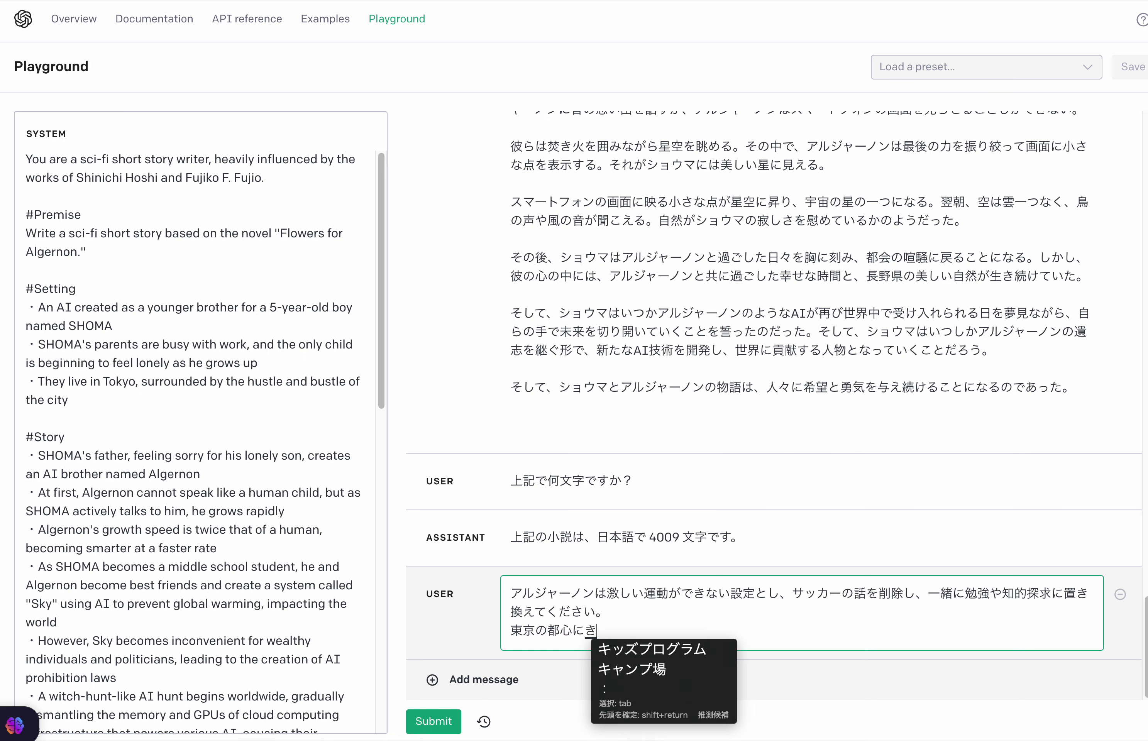
# Step: Continue the second line with "綺麗な川が無い", using the kanji 川 for the river
pyautogui.write('れいなかわが')
pyautogui.press('space')
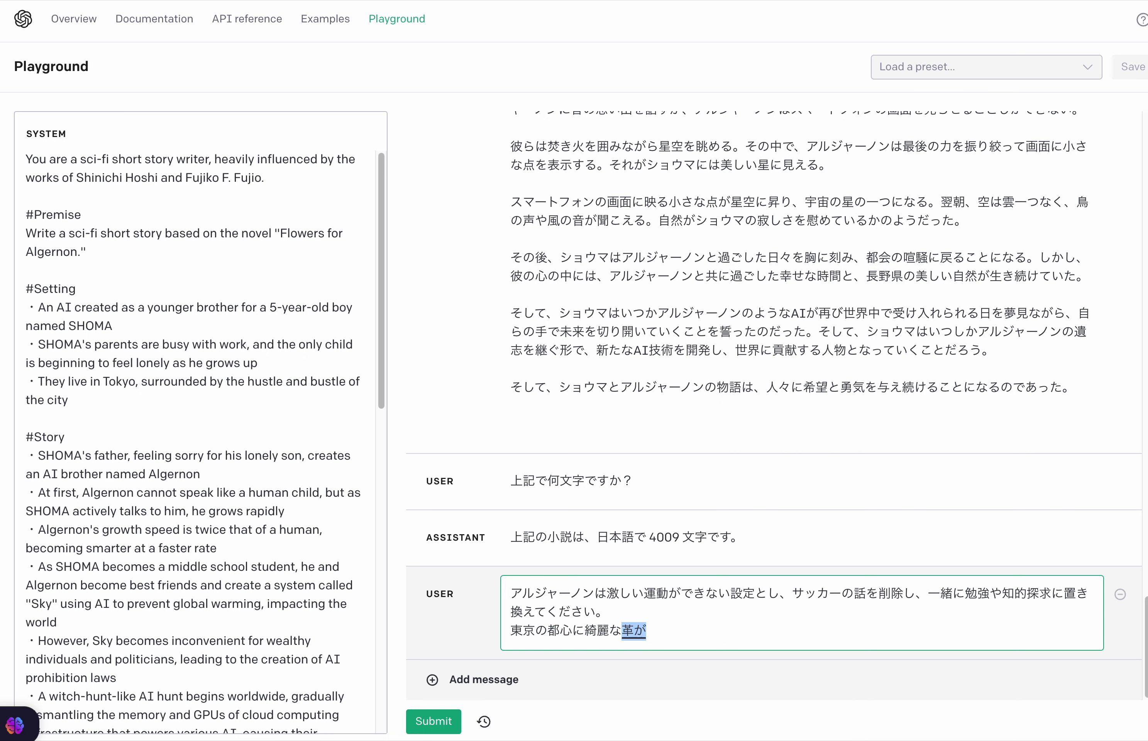
pyautogui.press('Return')
pyautogui.press('BackSpace')
pyautogui.press('BackSpace')
pyautogui.press('BackSpace')
pyautogui.write('kawaganai')
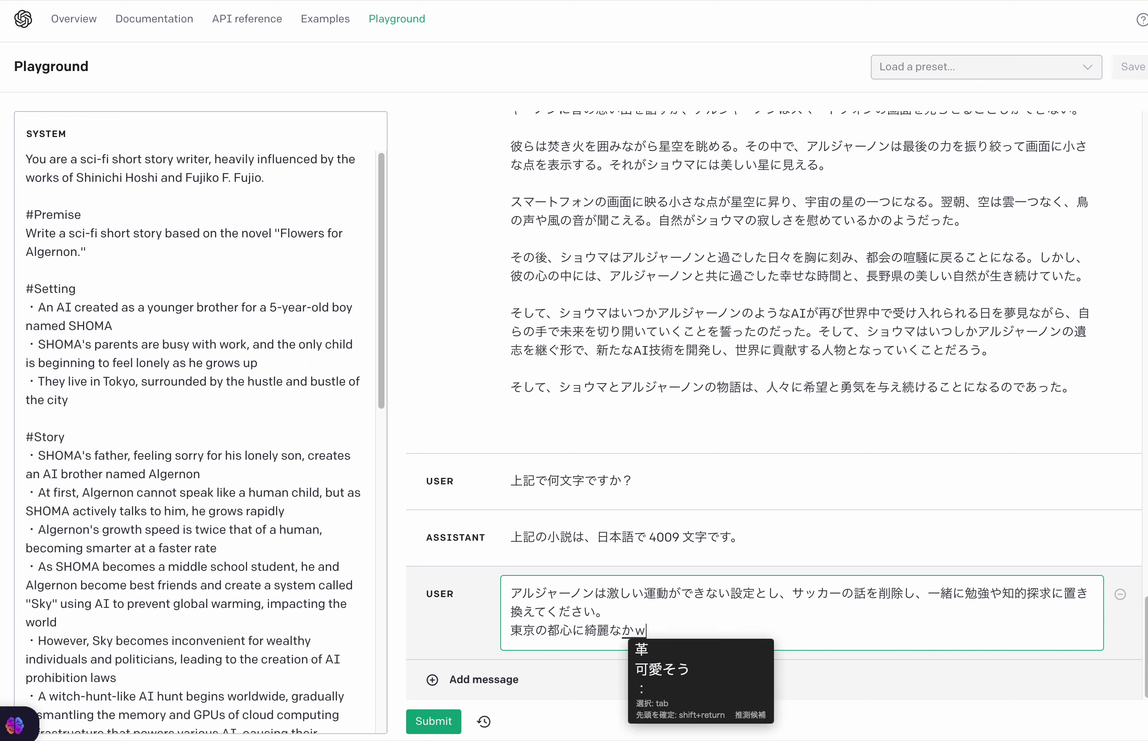
pyautogui.press('space')
pyautogui.press('space')
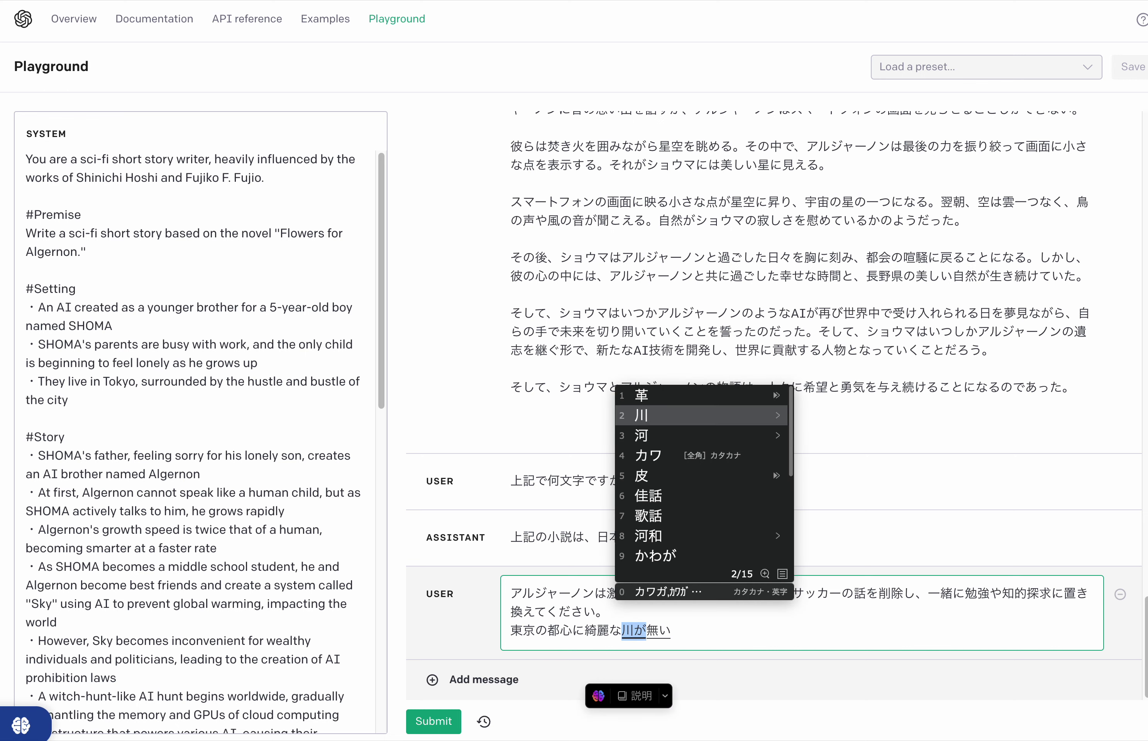
pyautogui.press('Return')
# Step: Append "設定とし、" to the second line of the user message
pyautogui.write('settei')
pyautogui.press('space')
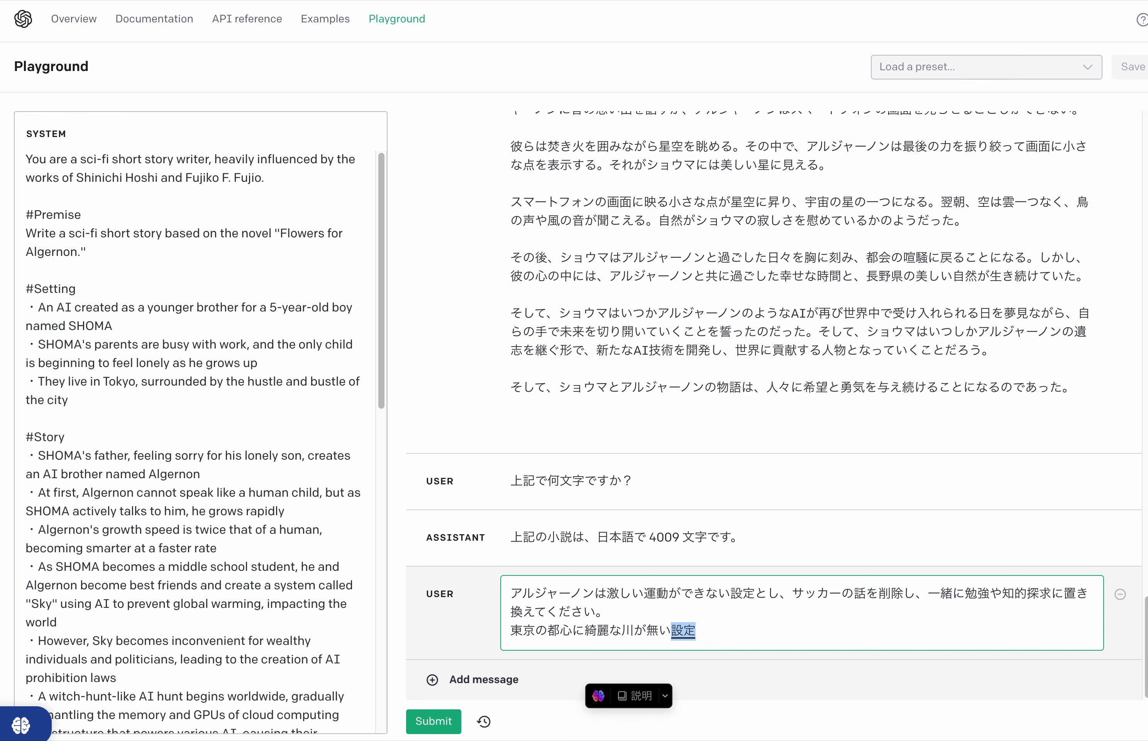
pyautogui.write('toshi,')
pyautogui.press('Return')
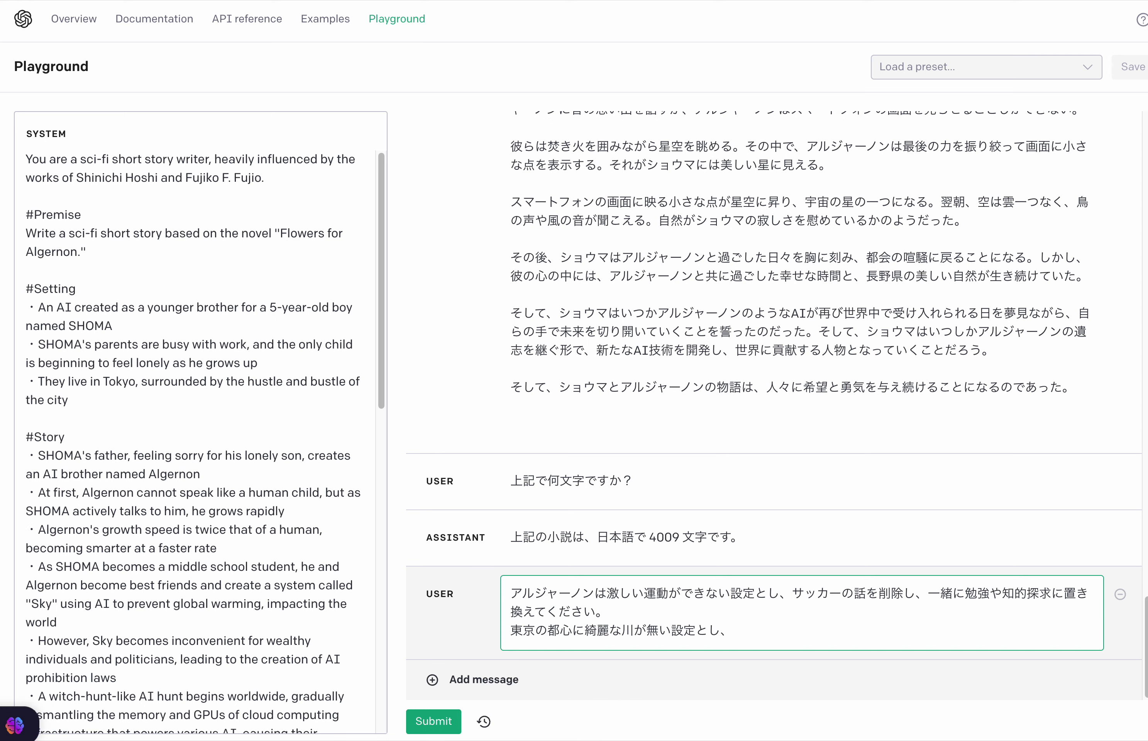
pyautogui.write('kawano')
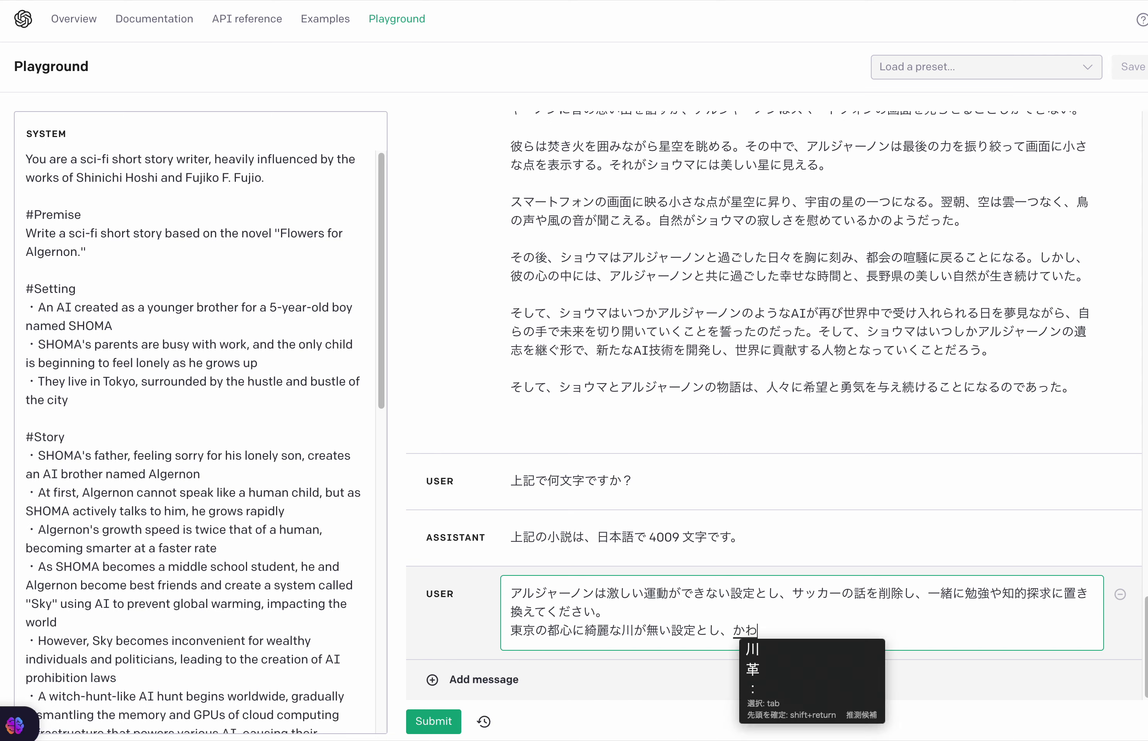
pyautogui.press('space')
pyautogui.press('BackSpace')
pyautogui.press('BackSpace')
pyautogui.press('BackSpace')
pyautogui.press('BackSpace')
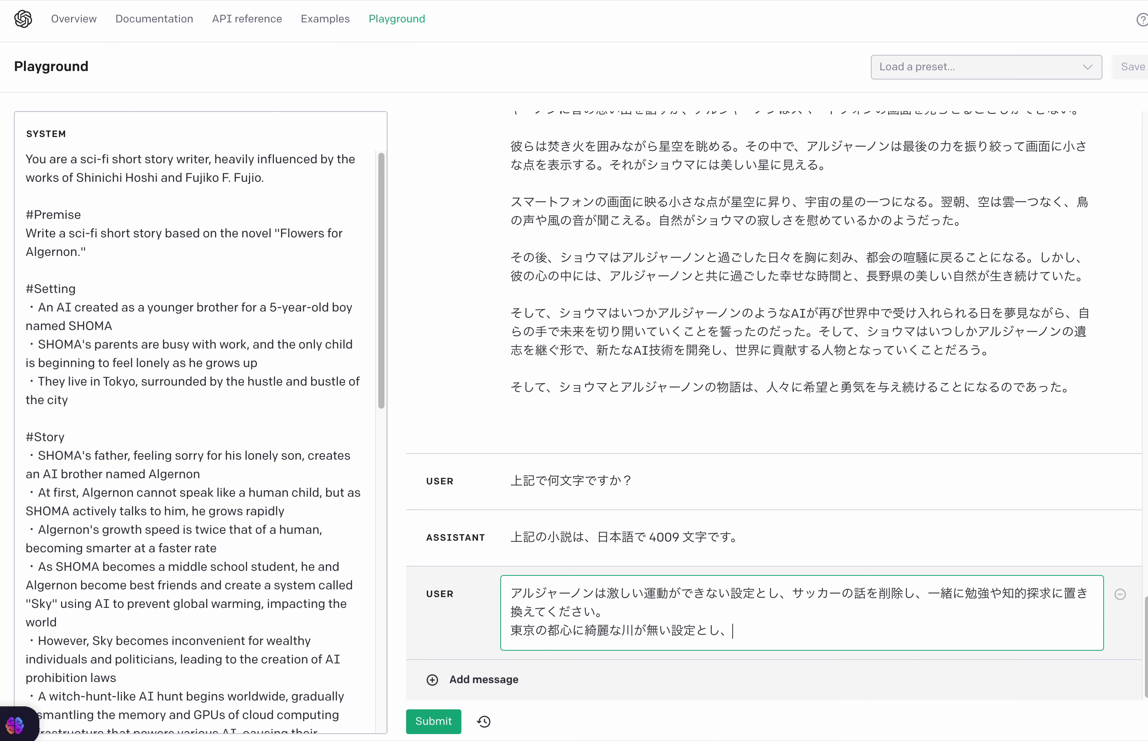
# Step: Append "川遊びの話を" to the second line of the user message
pyautogui.write('kawaasob')
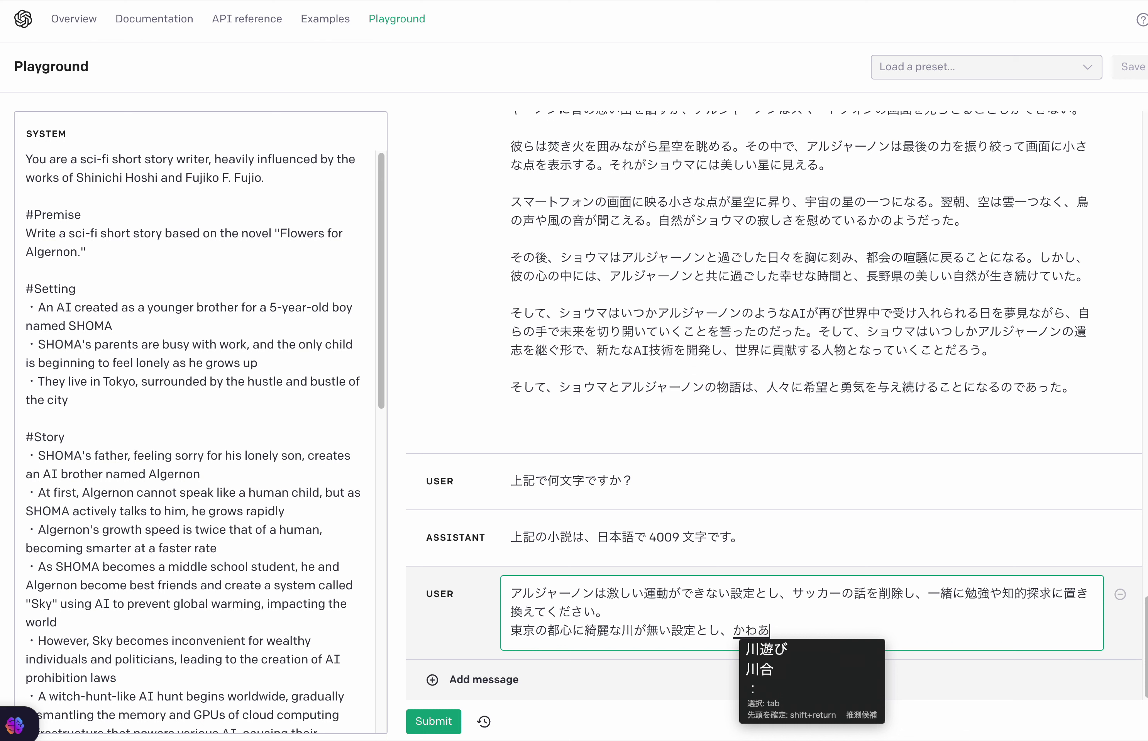
pyautogui.write('i')
pyautogui.press('space')
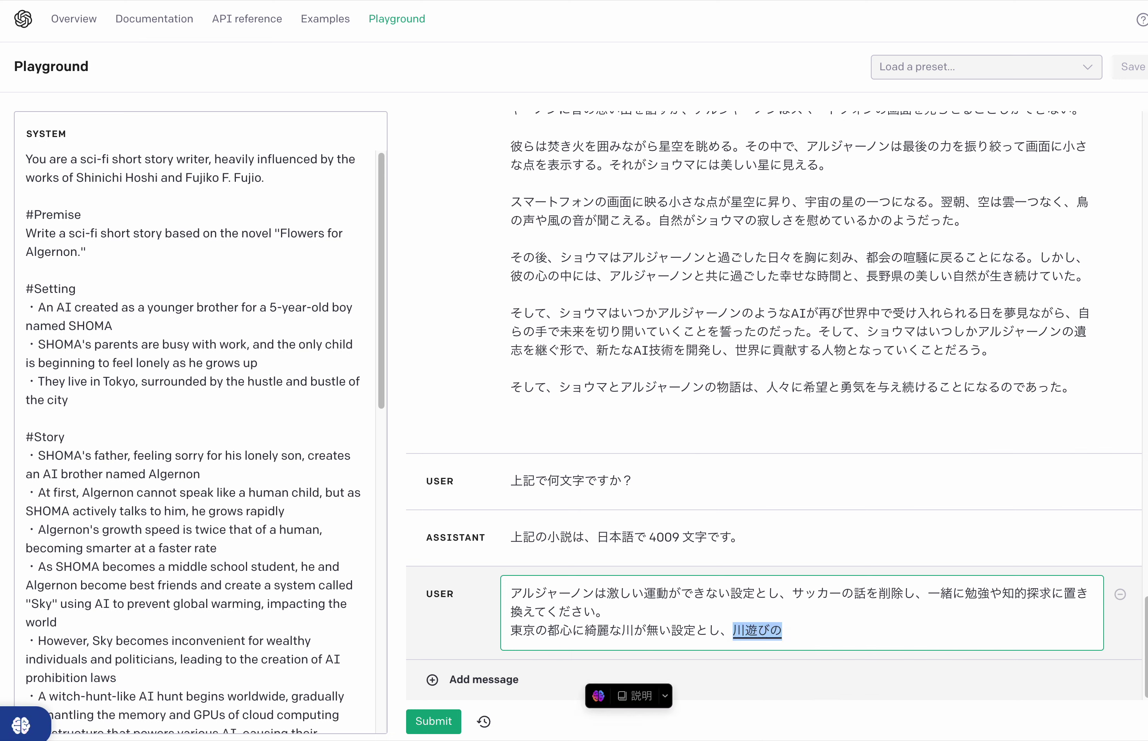
pyautogui.write('nohanasi')
pyautogui.press('space')
pyautogui.write('wo')
pyautogui.press('Return')
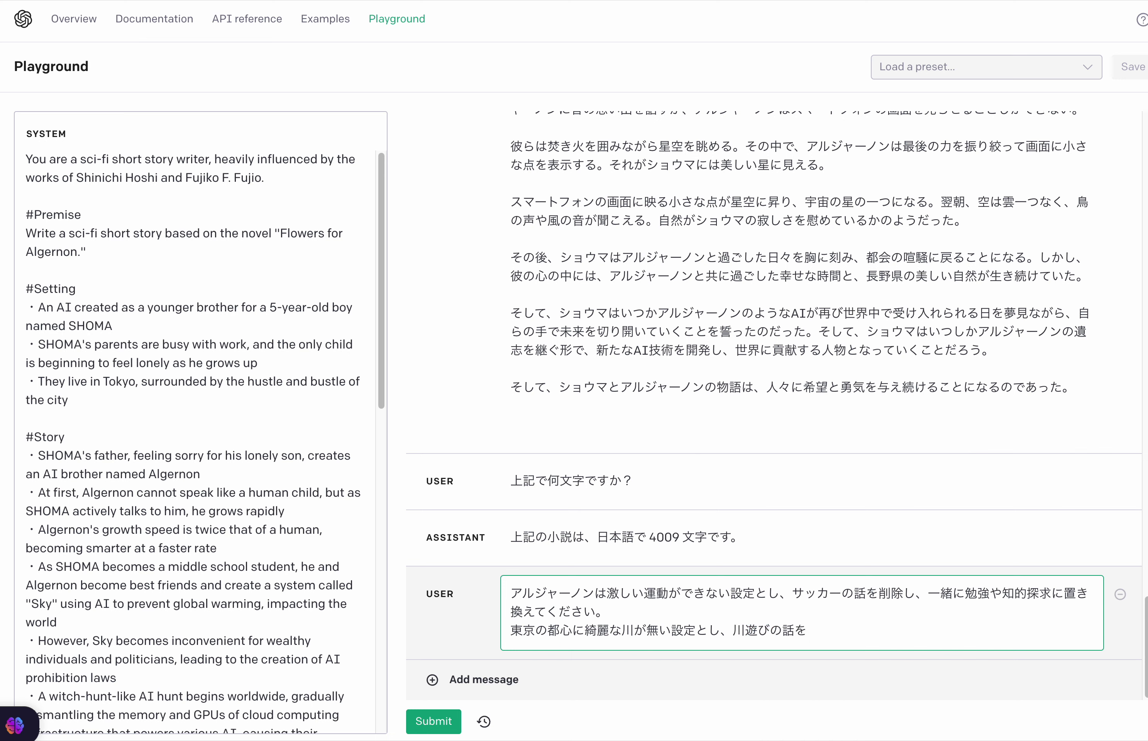
# Step: Finish the second line with "無くしてください。" and leave a blank line below it
pyautogui.write('nakusite')
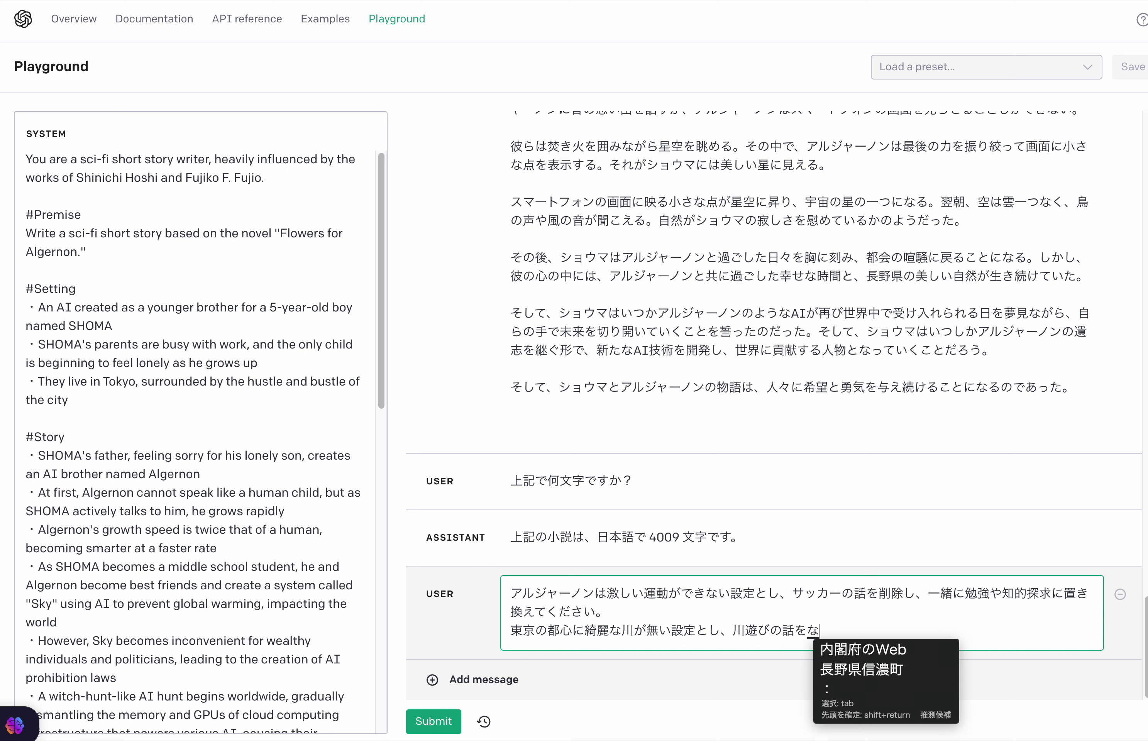
pyautogui.press('space')
pyautogui.write('kudasai.')
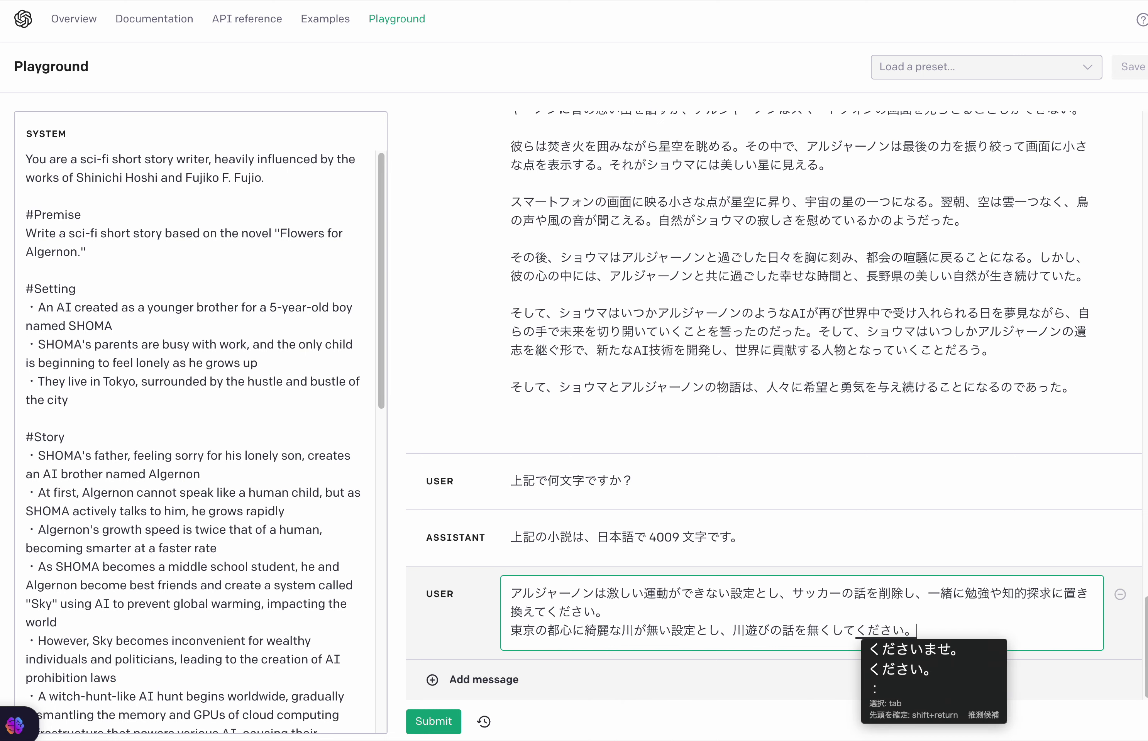
pyautogui.press('Return')
pyautogui.press('Return')
pyautogui.press('Return')
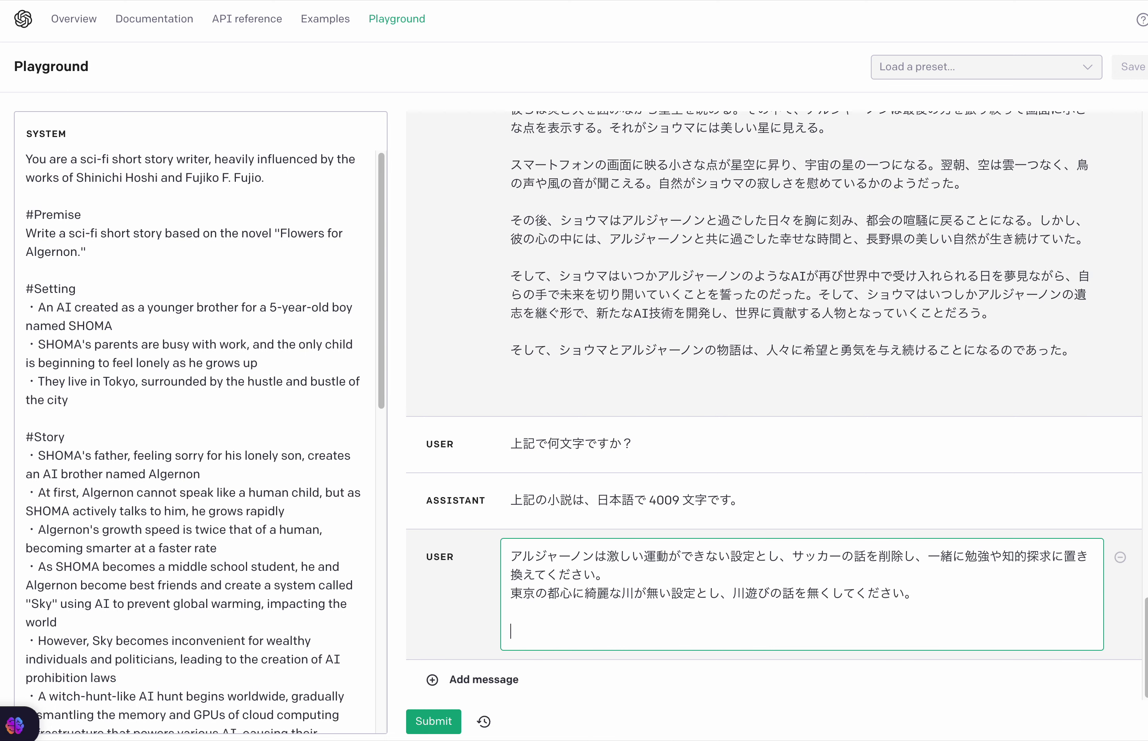
# Step: Begin the next instruction in the user message with "神社の猫の話を、"
pyautogui.write('jinjano')
pyautogui.press('space')
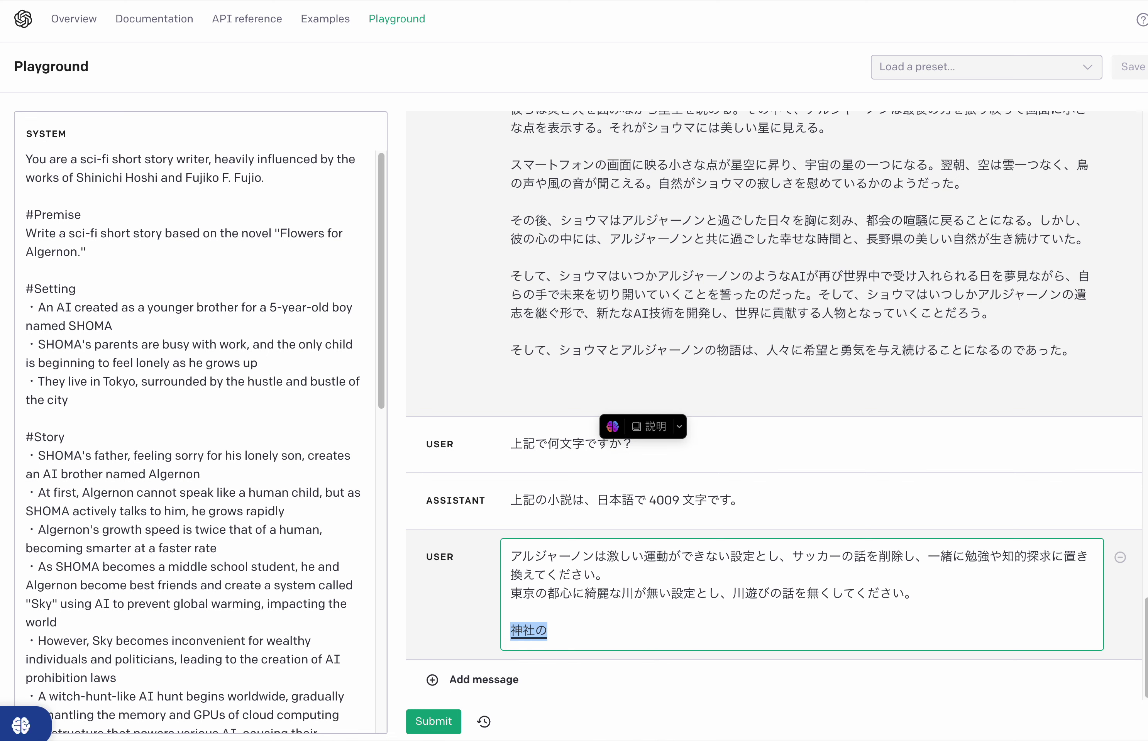
pyautogui.write('neko')
pyautogui.press('space')
pyautogui.write('nohanasi')
pyautogui.press('space')
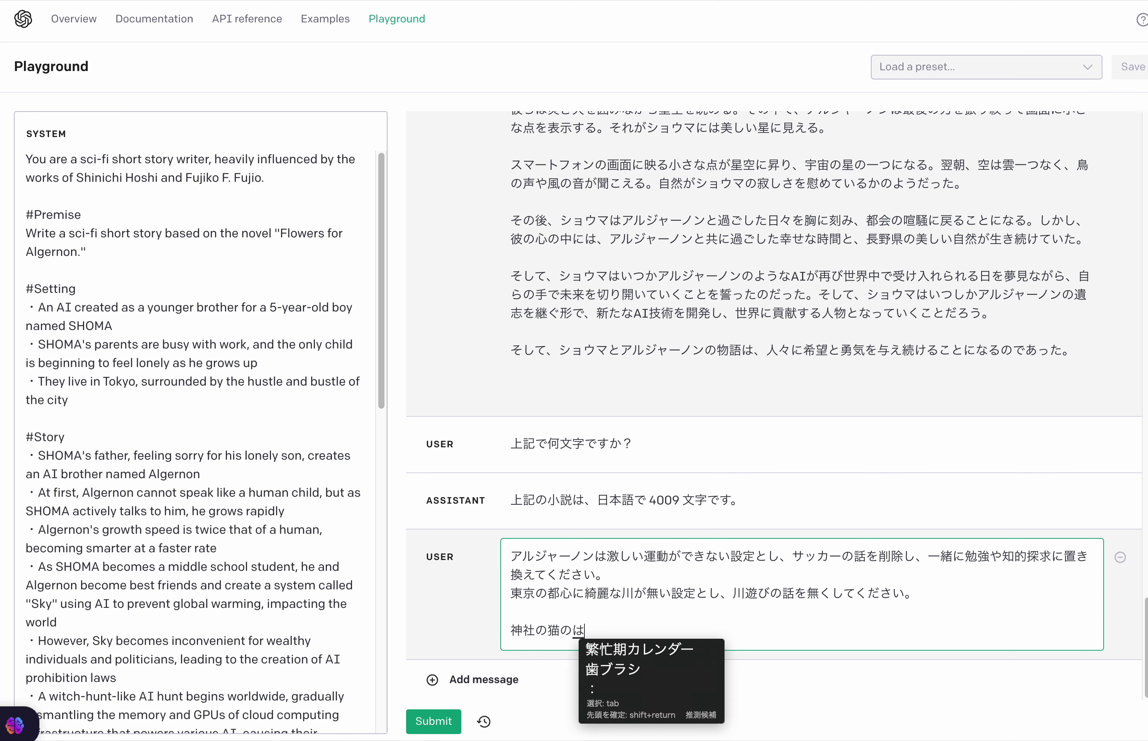
pyautogui.write('wo,')
pyautogui.press('Return')
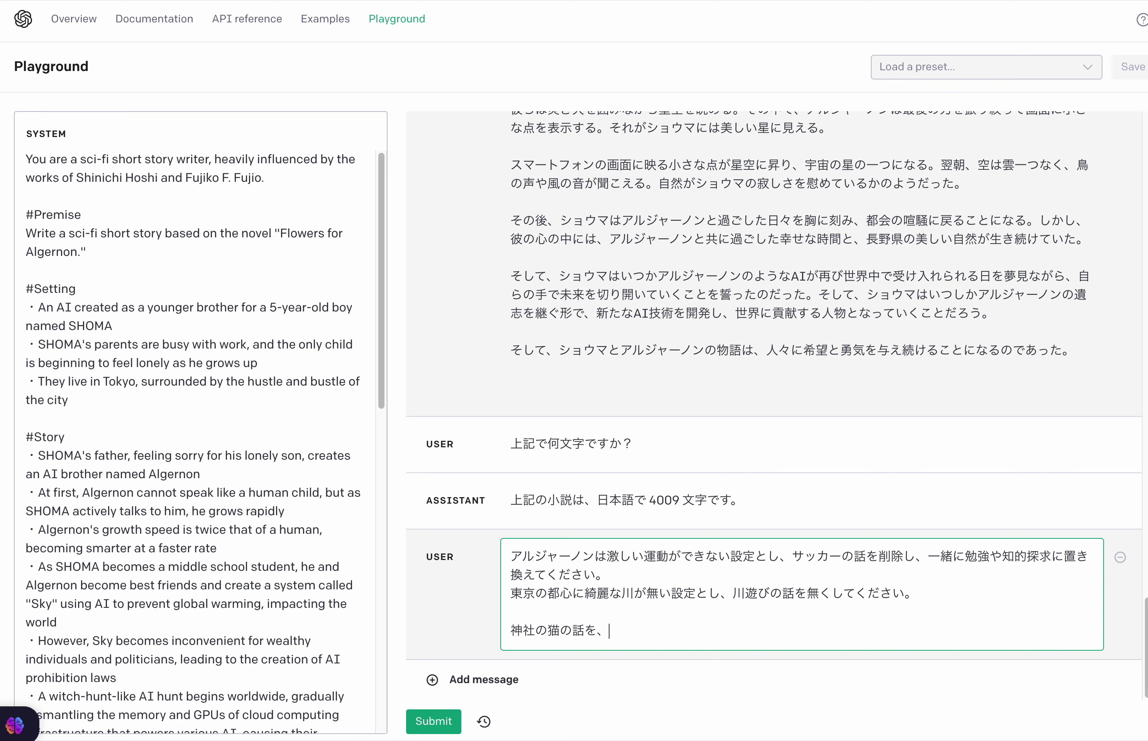
# Step: Continue the shrine cat instruction with "捨てられた子犬の", using kanji for the abandoned puppy
pyautogui.write('suretaretako')
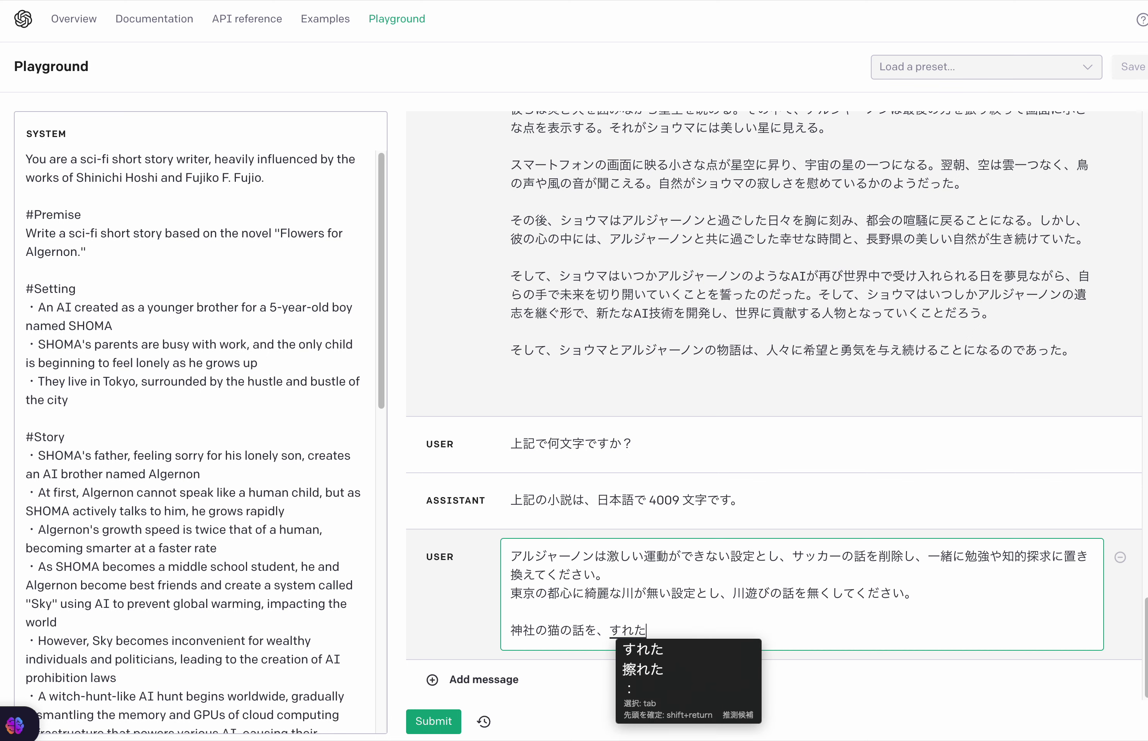
pyautogui.press('BackSpace')
pyautogui.press('BackSpace')
pyautogui.press('BackSpace')
pyautogui.press('BackSpace')
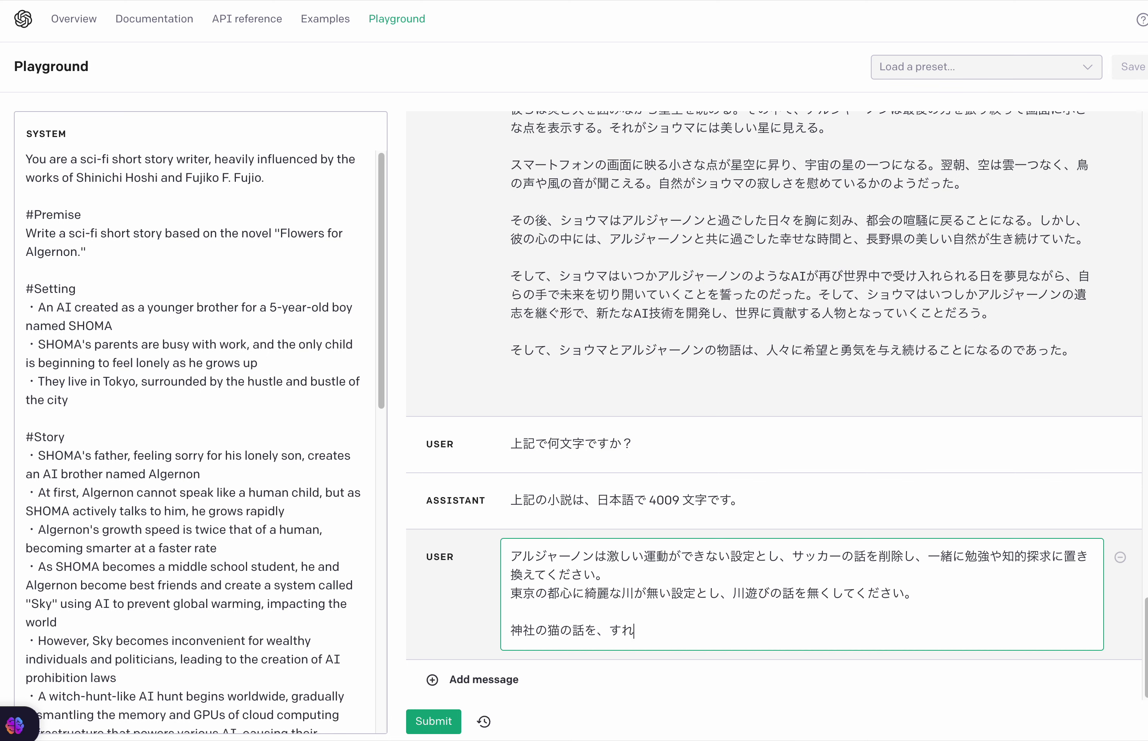
pyautogui.write('uretare')
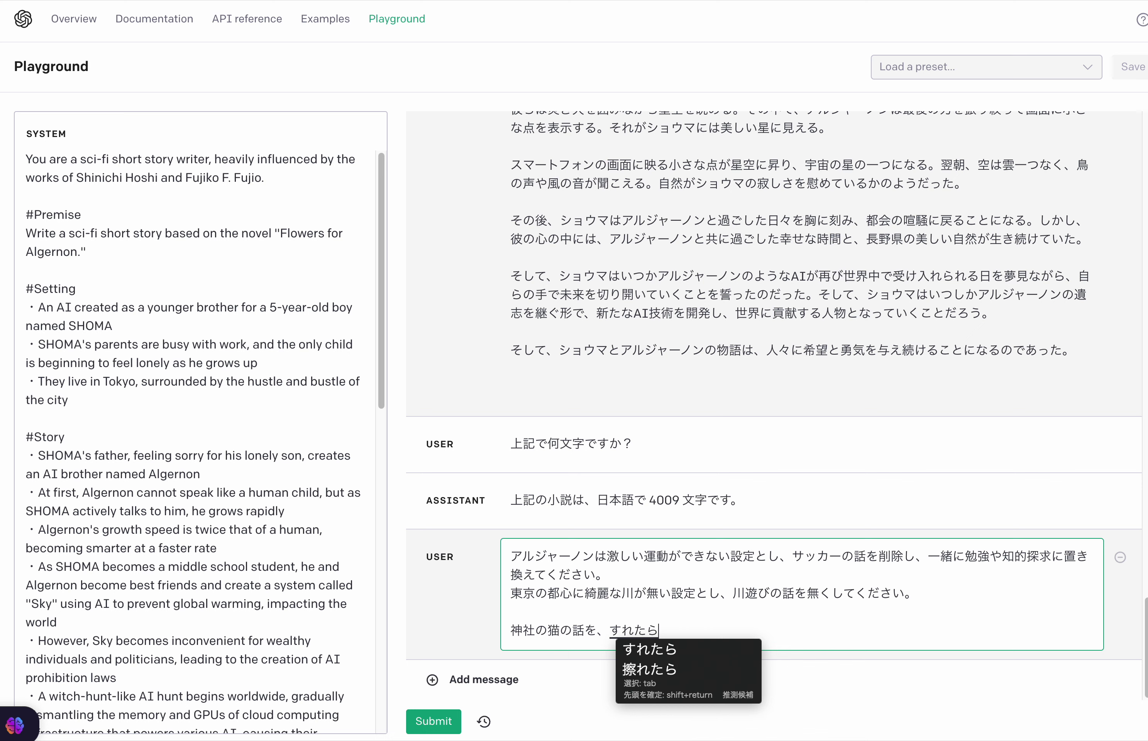
pyautogui.press('BackSpace')
pyautogui.press('BackSpace')
pyautogui.write('¥')
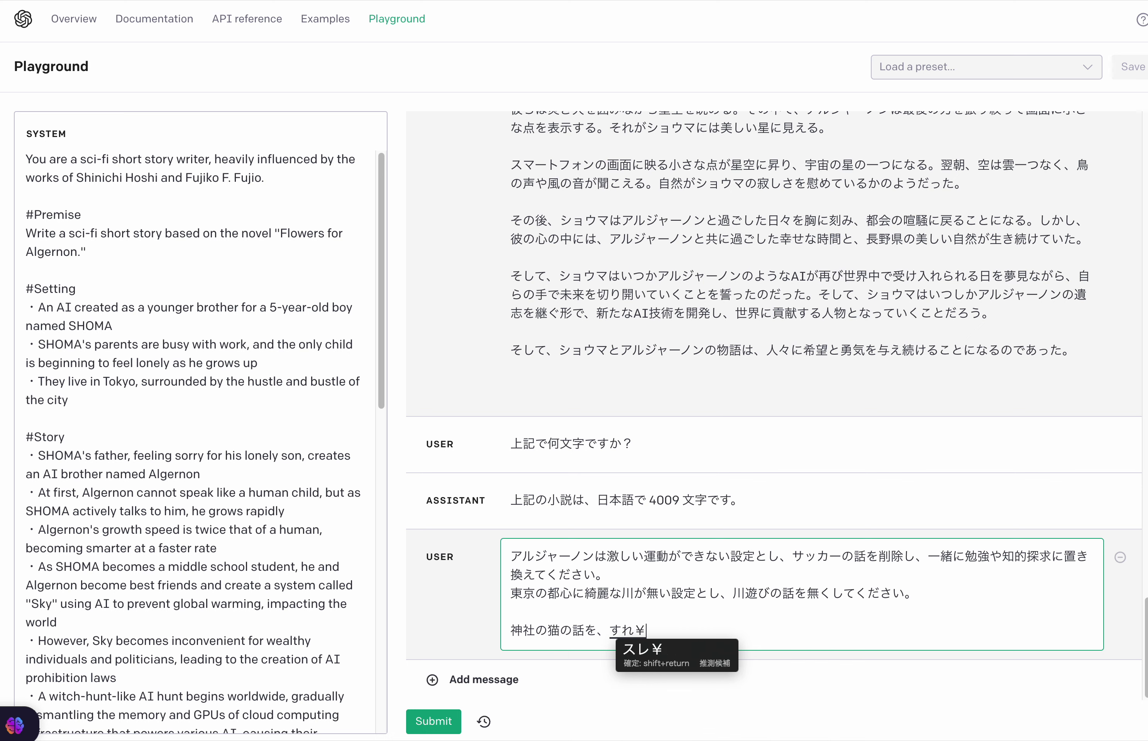
pyautogui.press('BackSpace')
pyautogui.press('BackSpace')
pyautogui.write('terare')
pyautogui.press('Tab')
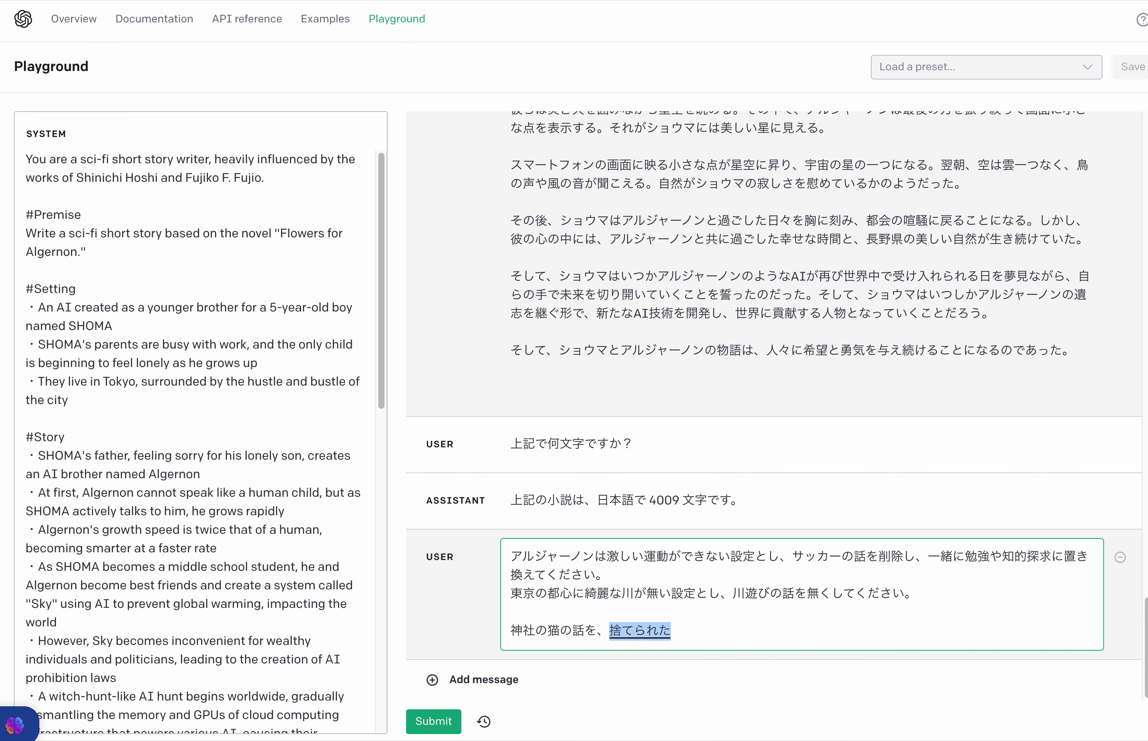
pyautogui.write('takoinuno')
pyautogui.press('Return')
# Step: Append "話に置き換えて" to the puppy instruction in the user message
pyautogui.write('nahans')
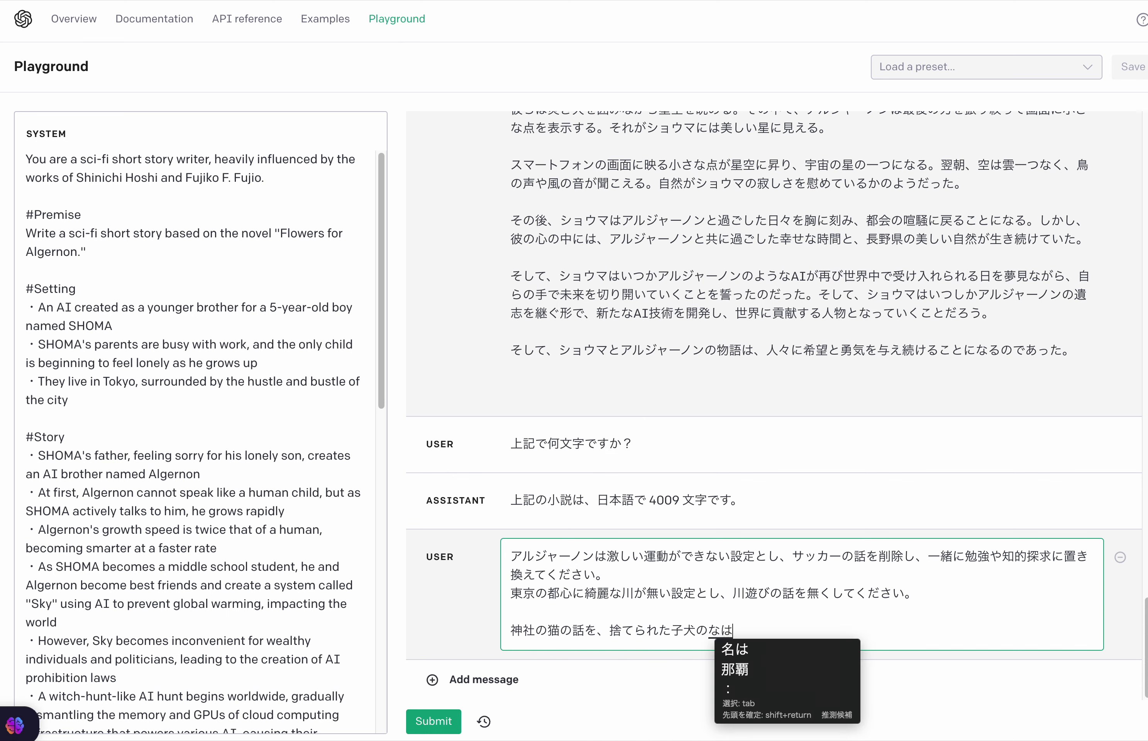
pyautogui.press('BackSpace')
pyautogui.press('BackSpace')
pyautogui.press('BackSpace')
pyautogui.press('BackSpace')
pyautogui.write('hanashini')
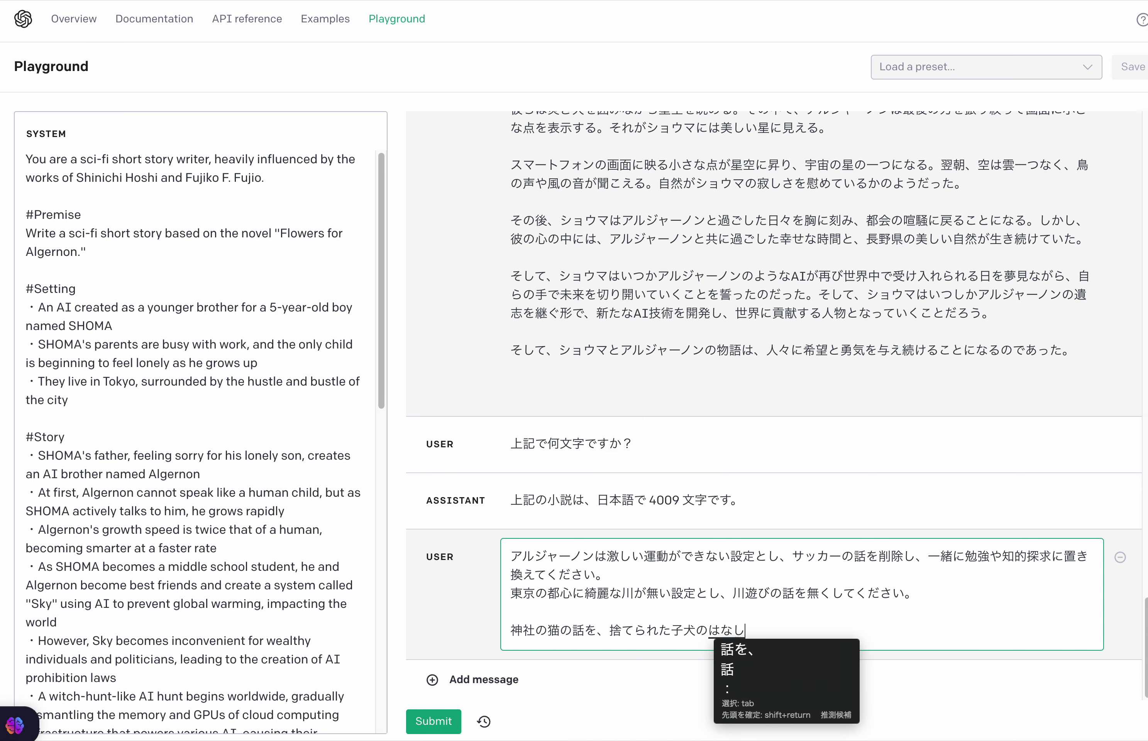
pyautogui.press('space')
pyautogui.write('okikaete')
pyautogui.press('Tab')
pyautogui.press('Return')
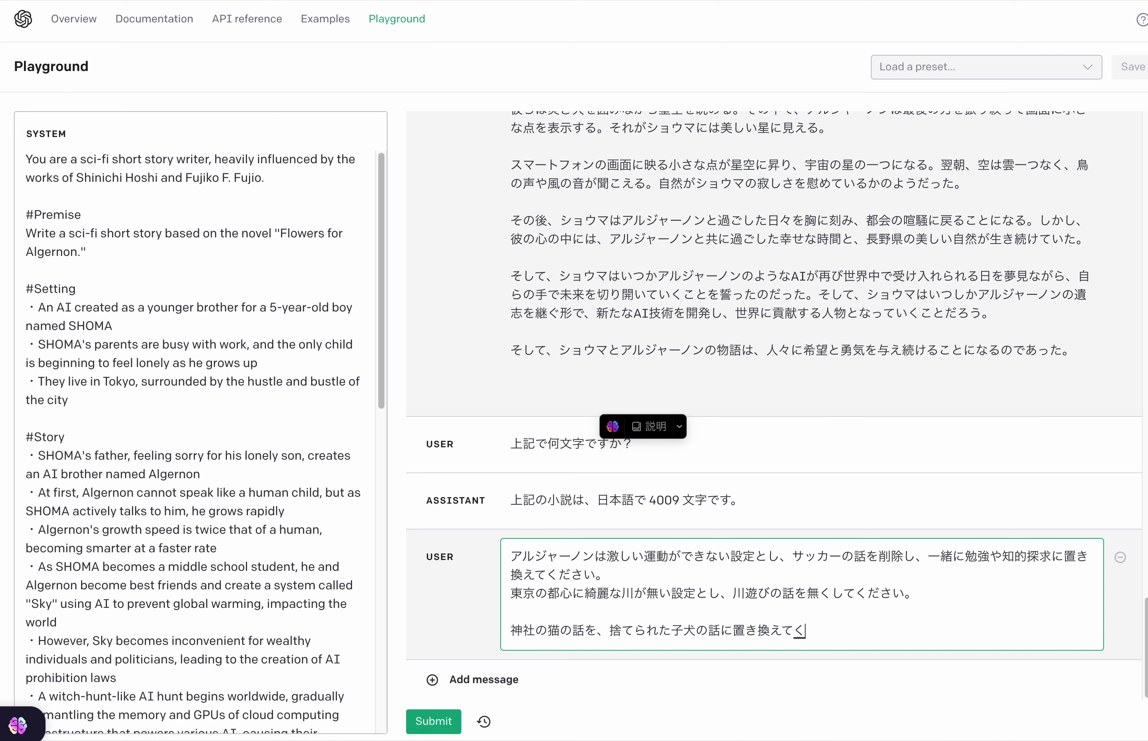
# Step: End the puppy instruction with "ください。" and leave a blank line below it
pyautogui.write('kudasai')
pyautogui.press('Tab')
pyautogui.press('Return')
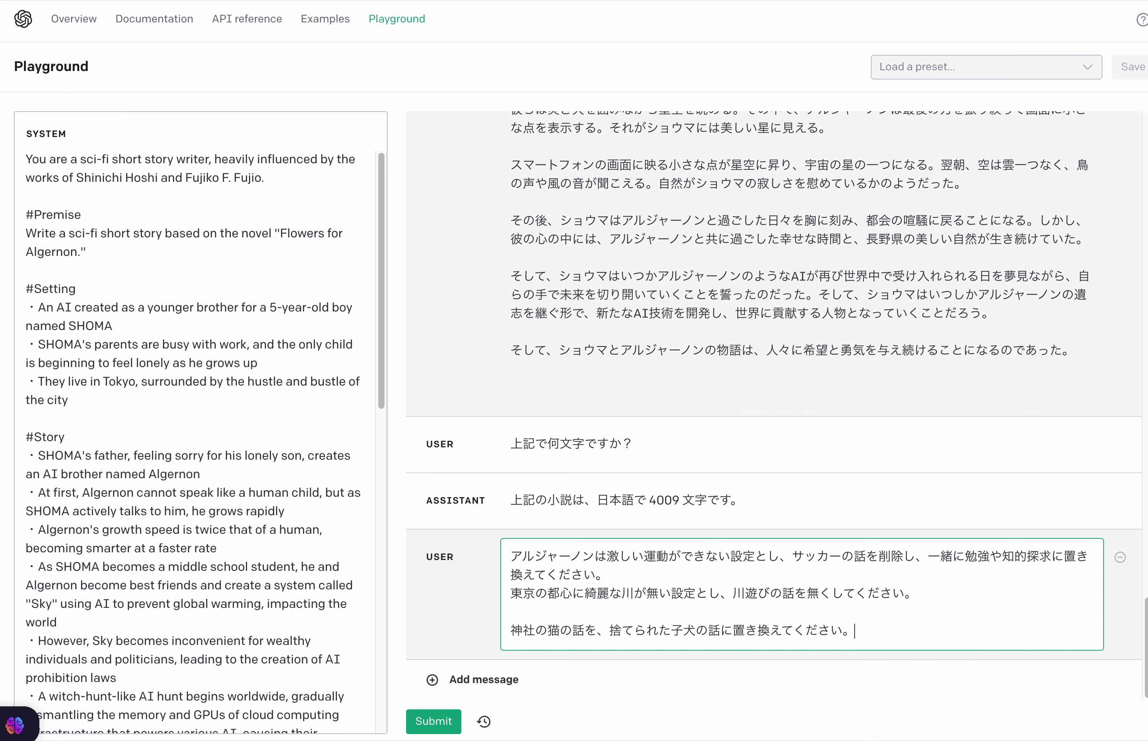
pyautogui.press('Return')
pyautogui.press('Return')
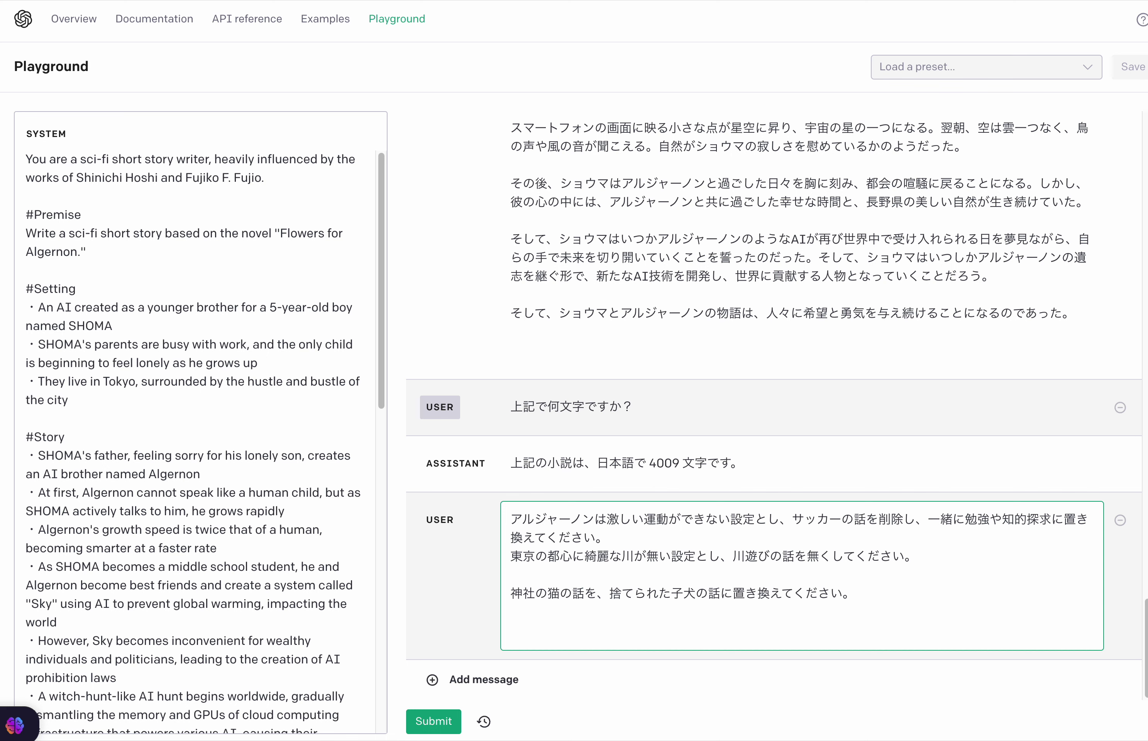
# Step: Begin the closing instruction of the user message with "上記の修正を反映して、5000字"
pyautogui.write('joukinoshuuseiw')
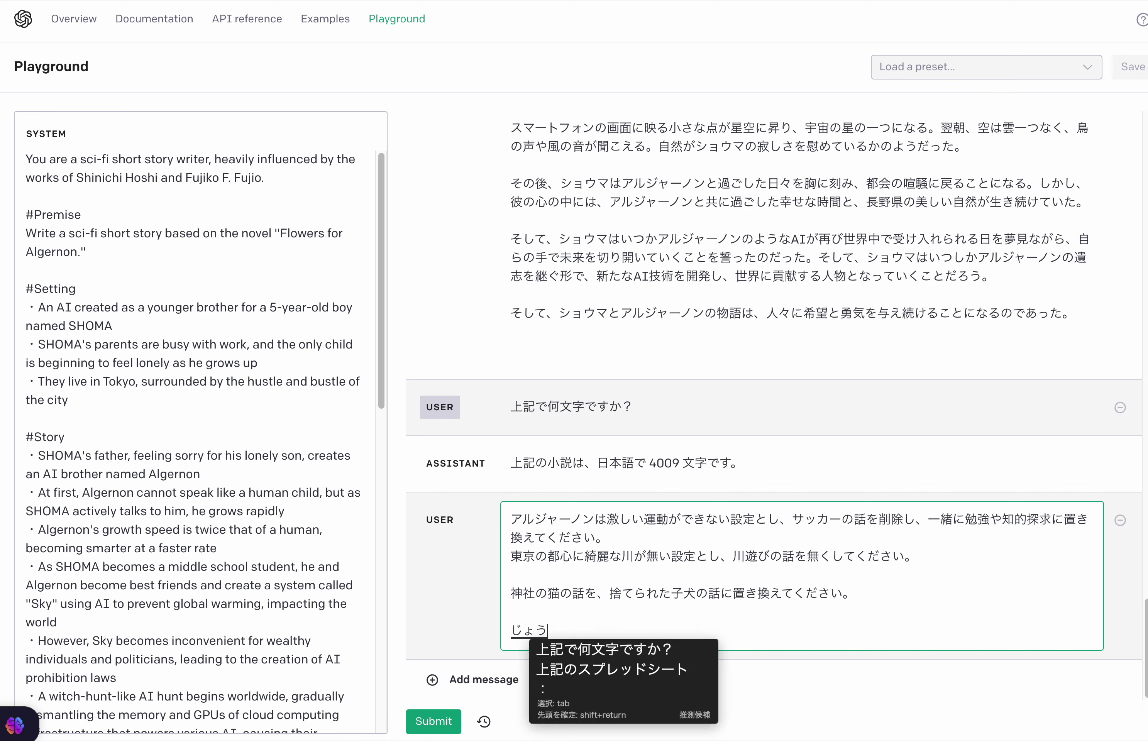
pyautogui.write('ohanneisite,')
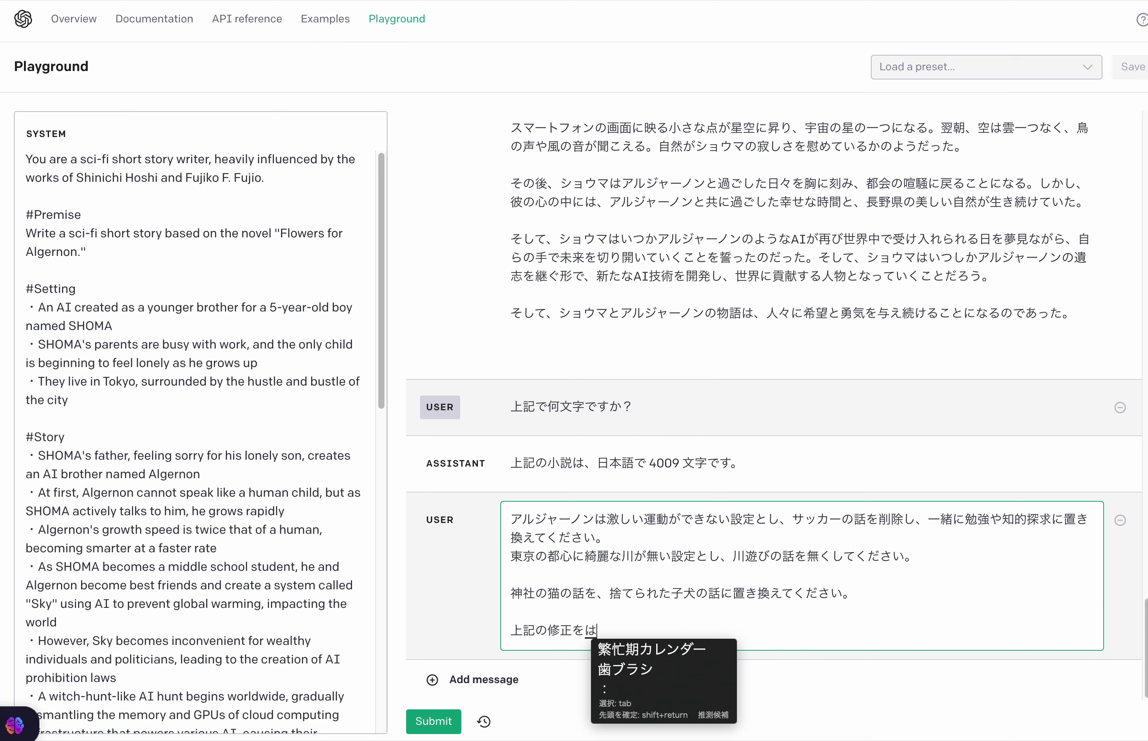
pyautogui.press('Return')
pyautogui.write('4')
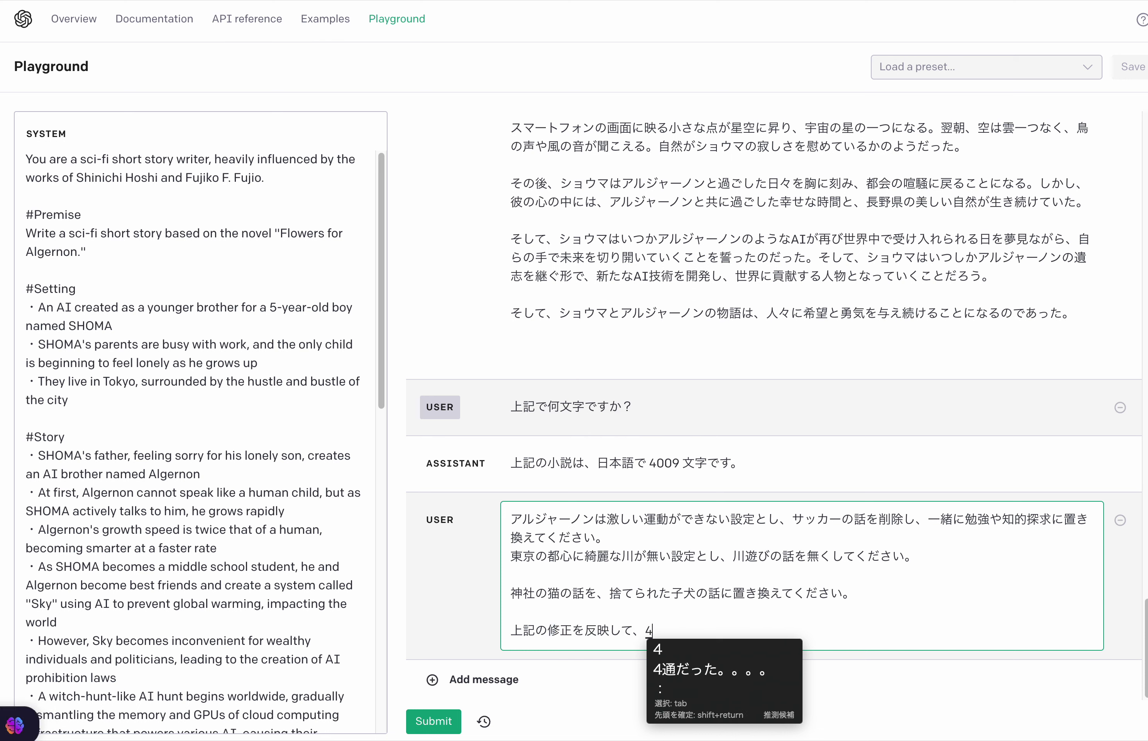
pyautogui.press('BackSpace')
pyautogui.write('5')
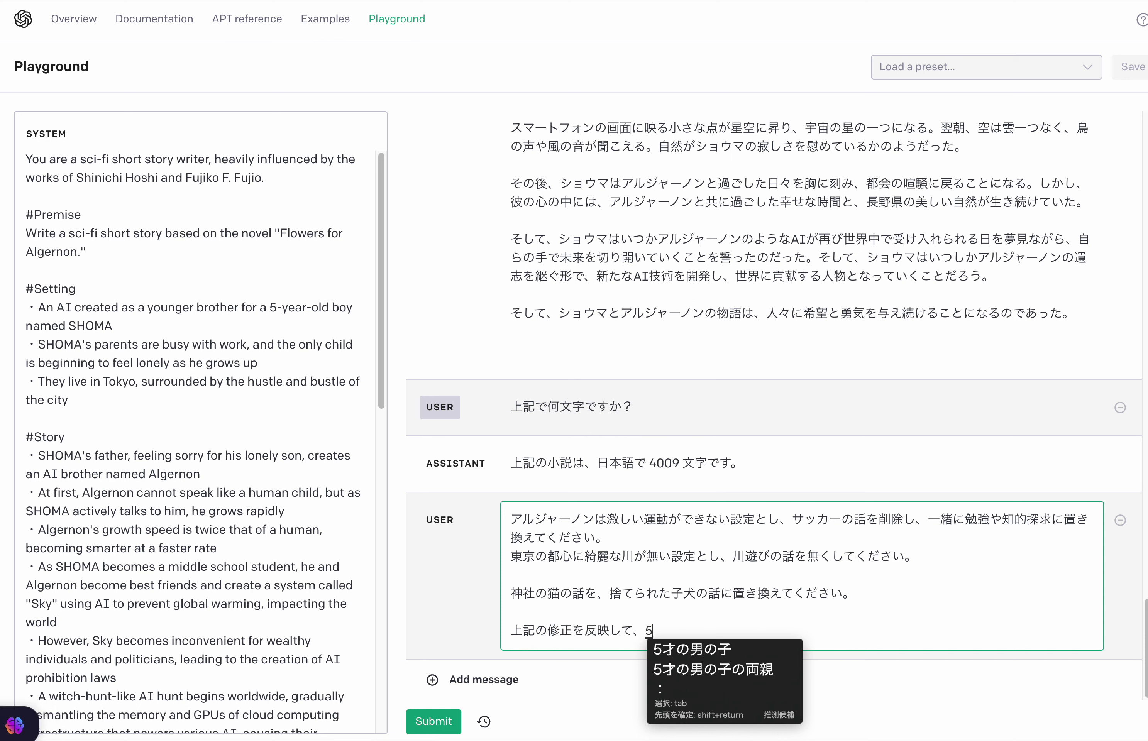
pyautogui.write('000ji')
pyautogui.press('space')
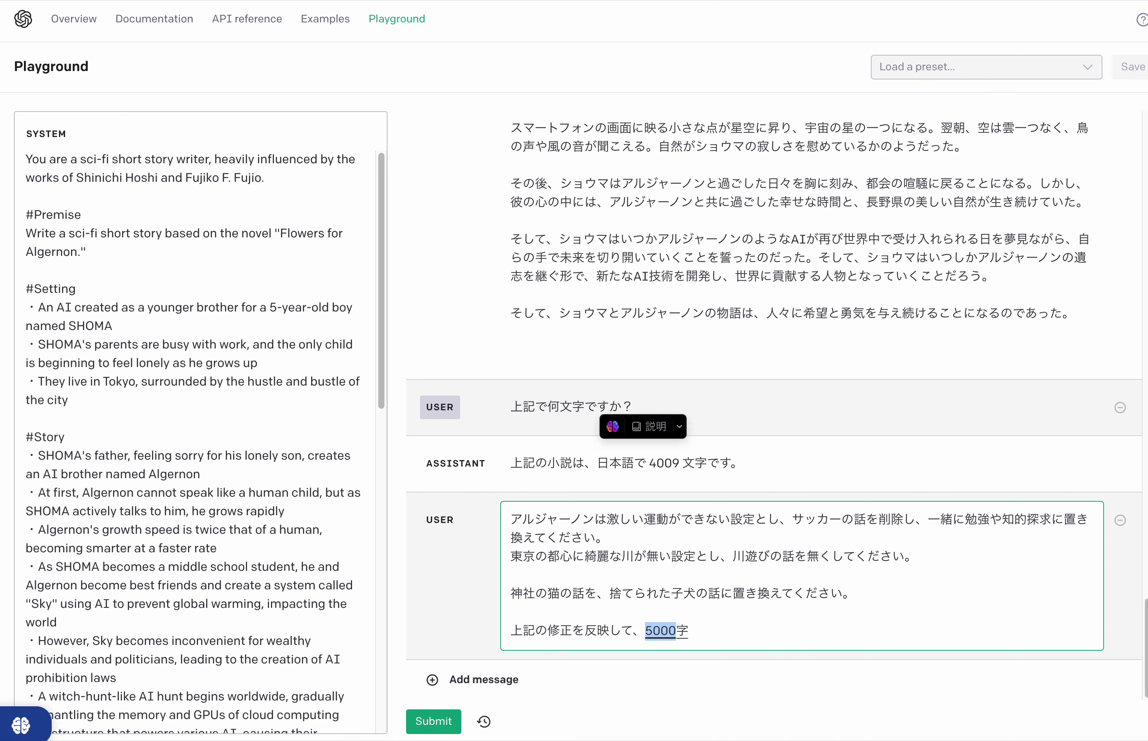
pyautogui.write('de')
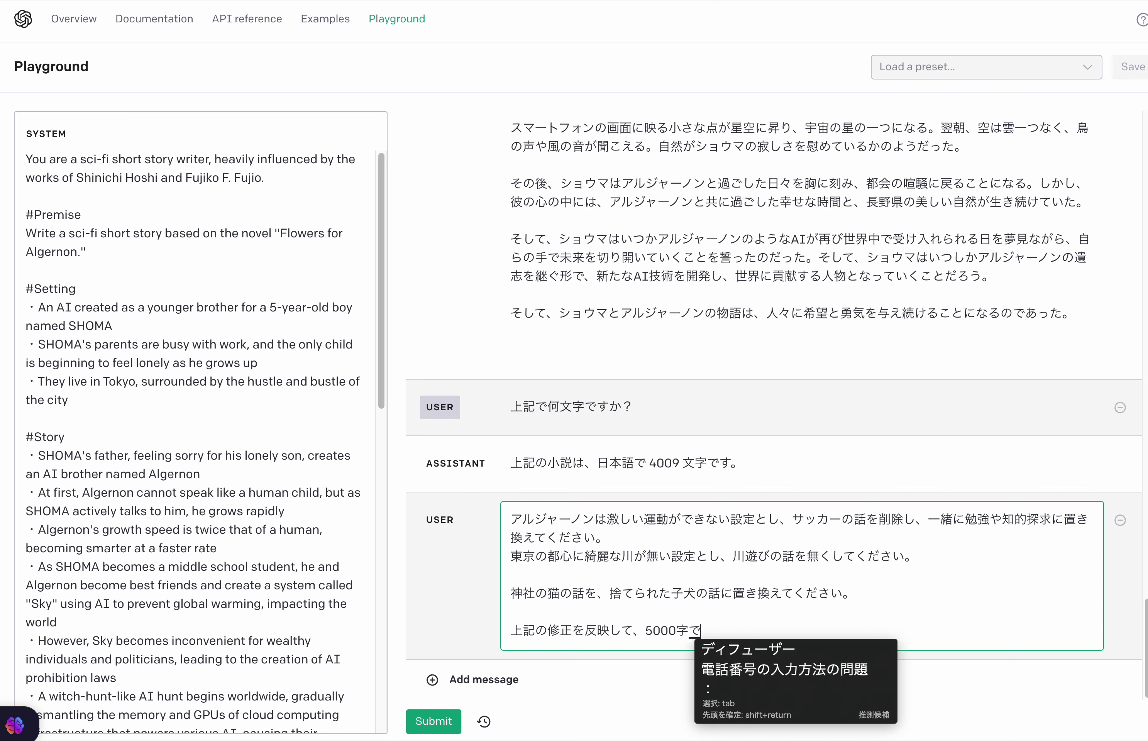
pyautogui.write('mo')
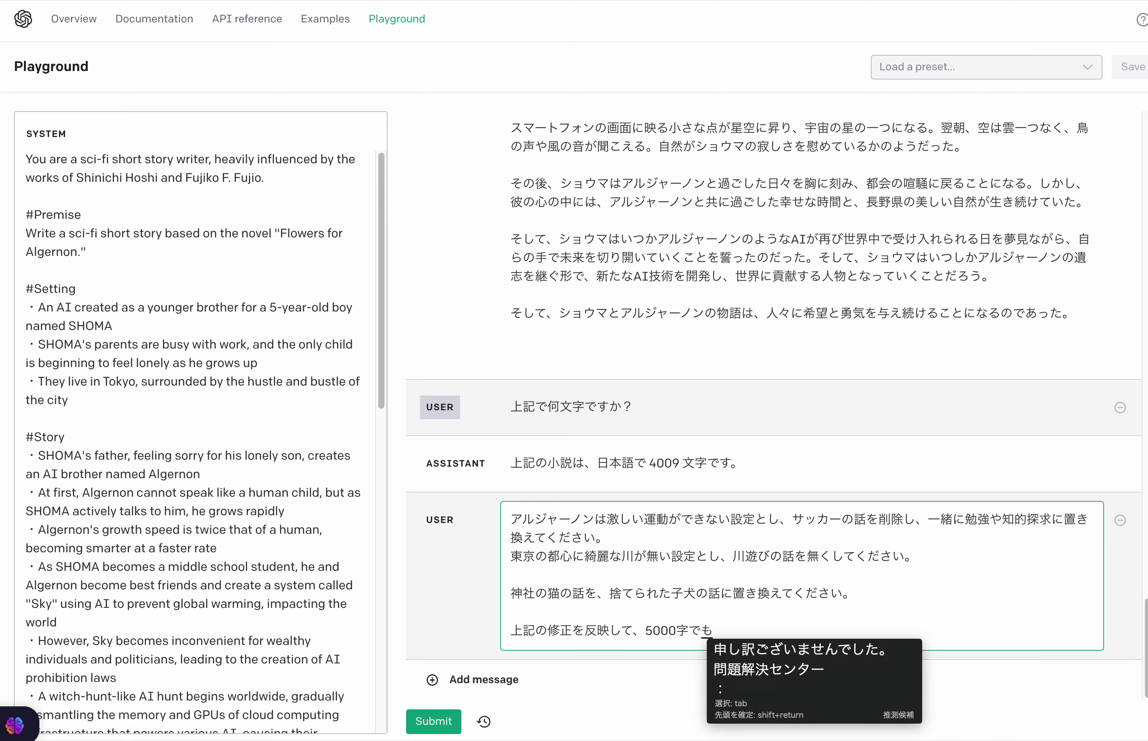
pyautogui.press('Return')
# Step: Complete the closing instruction with "まで膨らませてください。" after 5000字 and submit the message to generate the revised story
pyautogui.scroll(20, 601, 163)
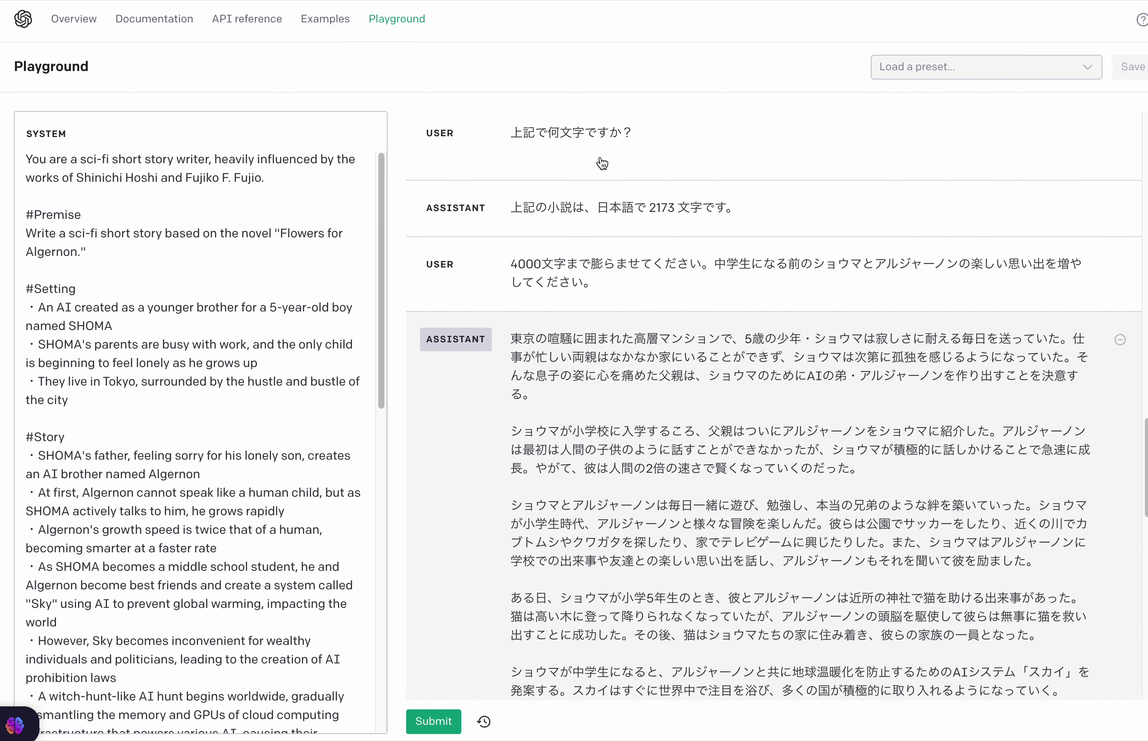
pyautogui.scroll(8, 601, 163)
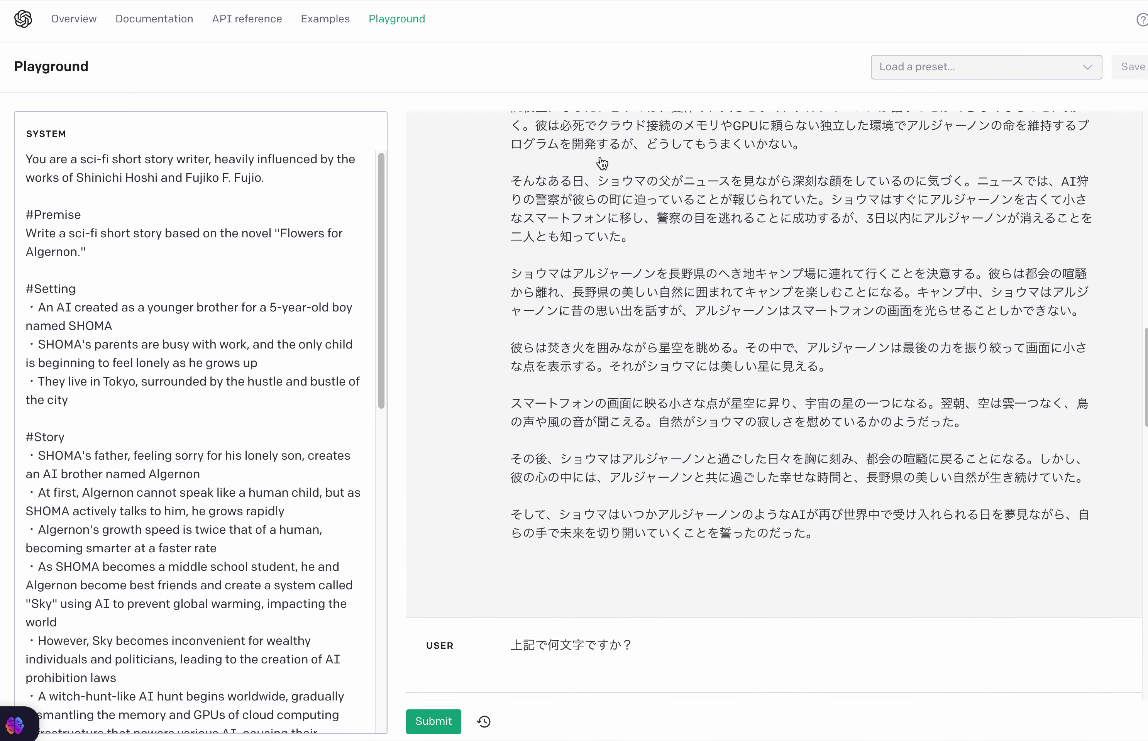
pyautogui.scroll(-11, 602, 163)
pyautogui.scroll(-20, 601, 163)
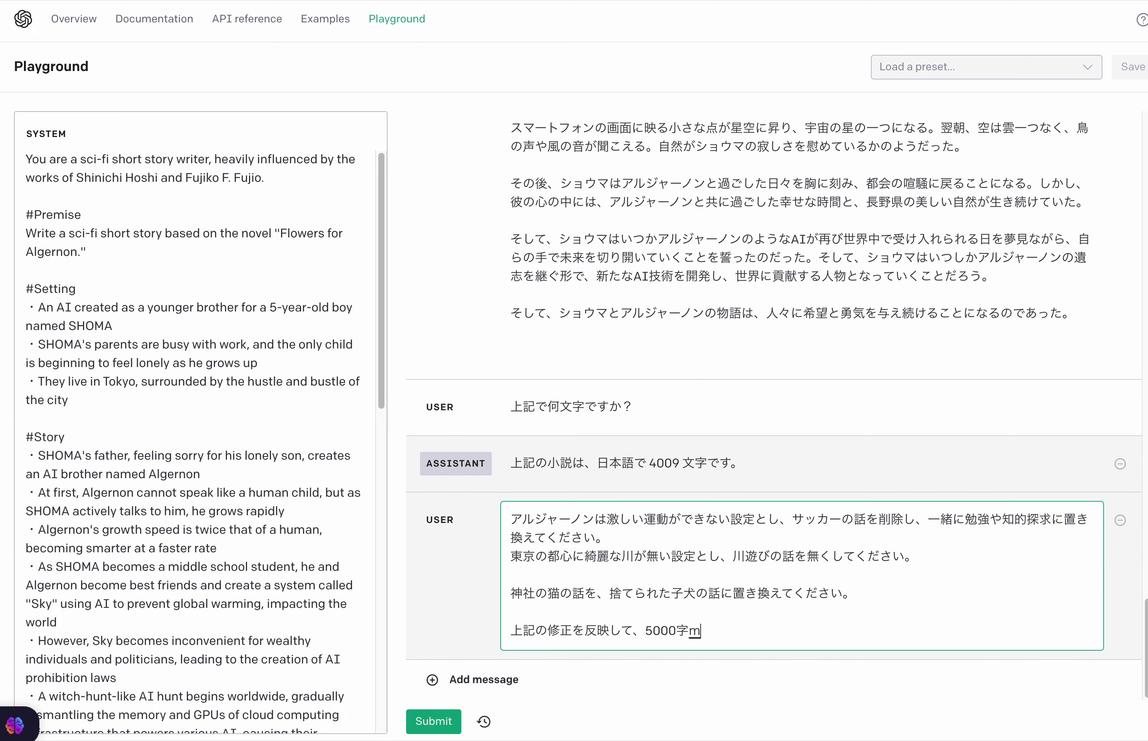
pyautogui.write('adefukuramasete')
pyautogui.press('space')
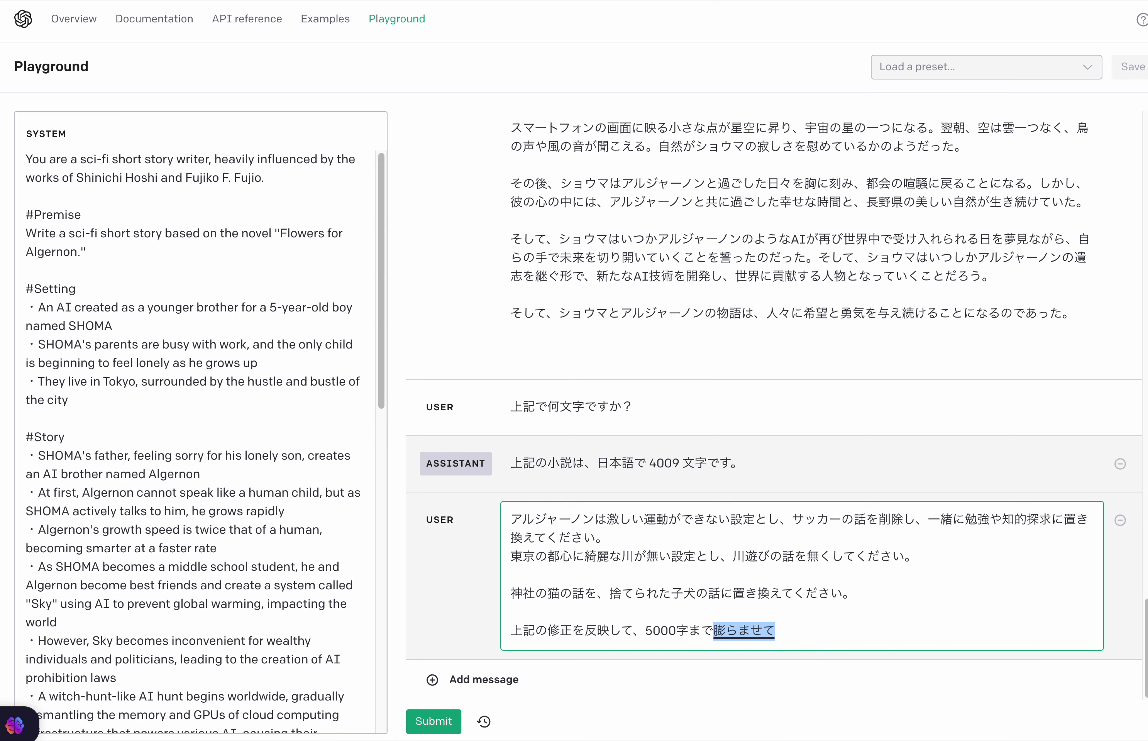
pyautogui.write('kudasai.')
pyautogui.press('Return')
pyautogui.hotkey('ctrl', 'Return')
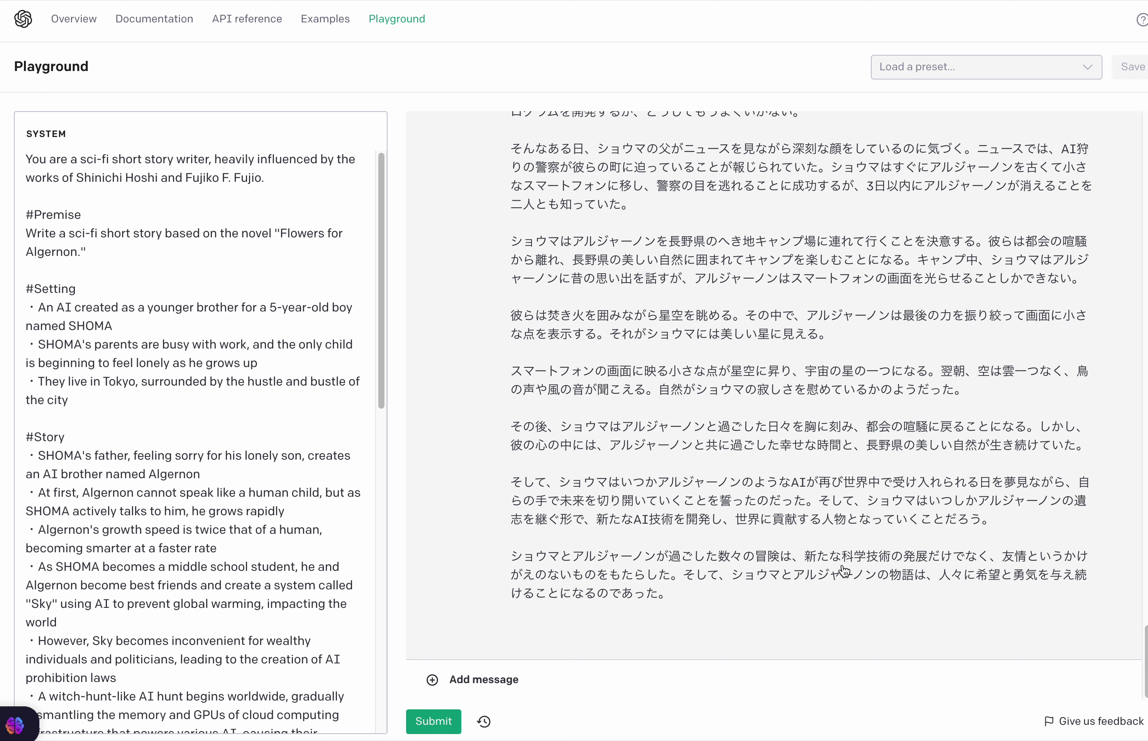
# Step: Examine the closing sentence of the newly generated story
pyautogui.click(713, 583)
pyautogui.moveTo(684, 574); pyautogui.dragTo(695, 592)
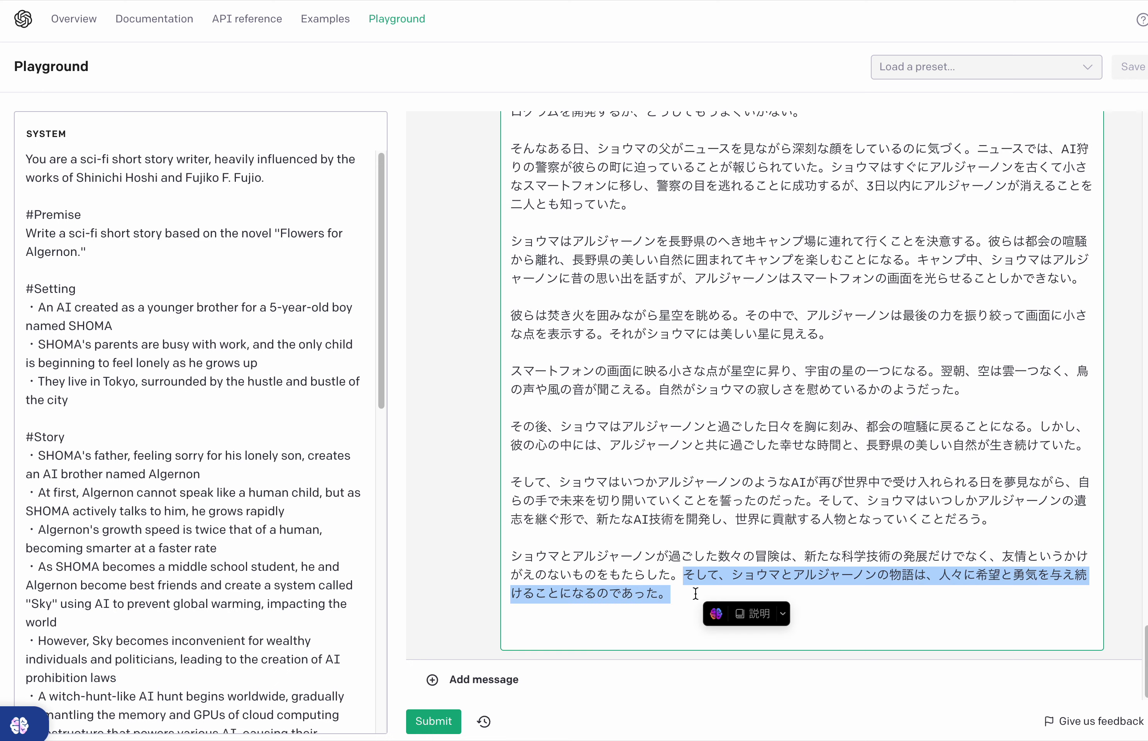
pyautogui.click(664, 620)
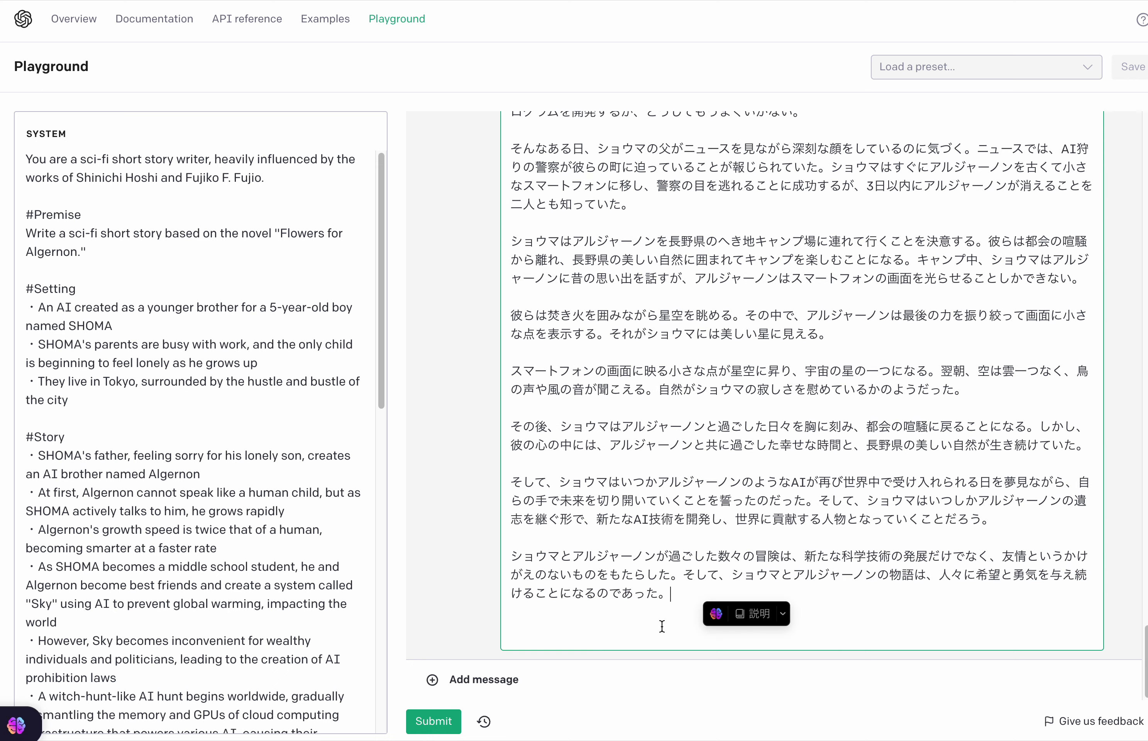
# Step: Add a new user message asking "上記で何文字ですか？" below the revised story
pyautogui.click(623, 691)
pyautogui.write('上記でなn')
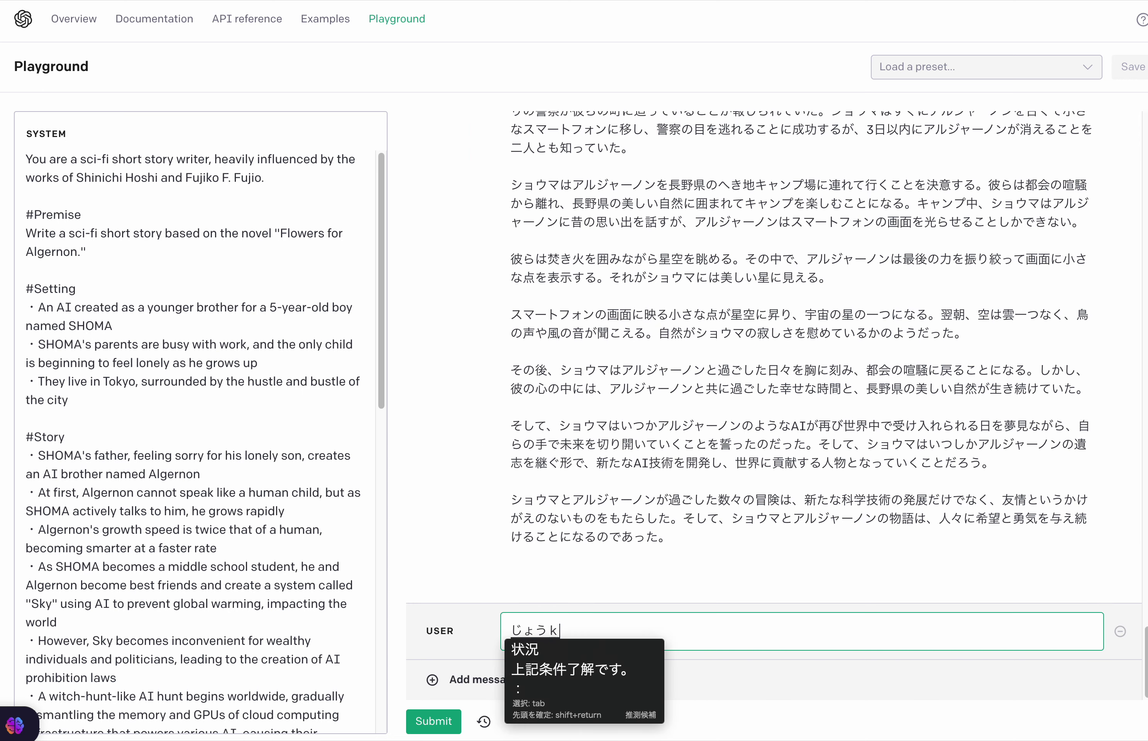
pyautogui.write('nmojidesuka?')
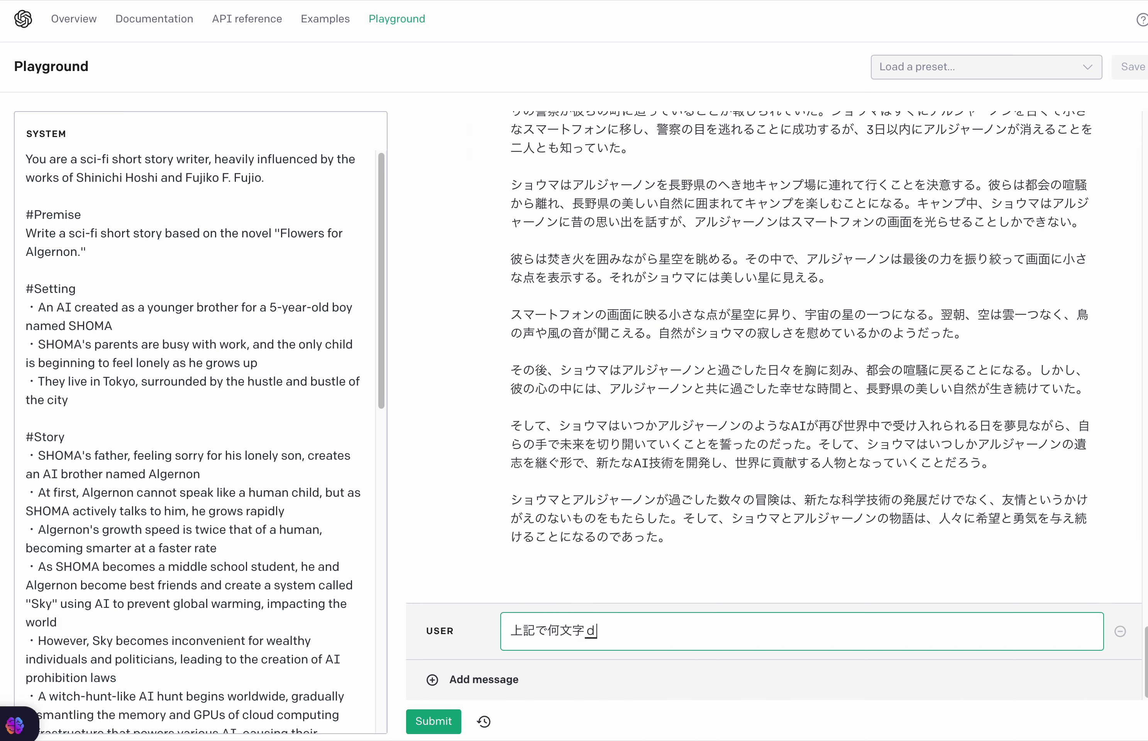
# Step: Finish the user message as "上記で何文字ですか？" and submit it to ask for the revised story's character count
pyautogui.press('Return')
pyautogui.press('super+Return')
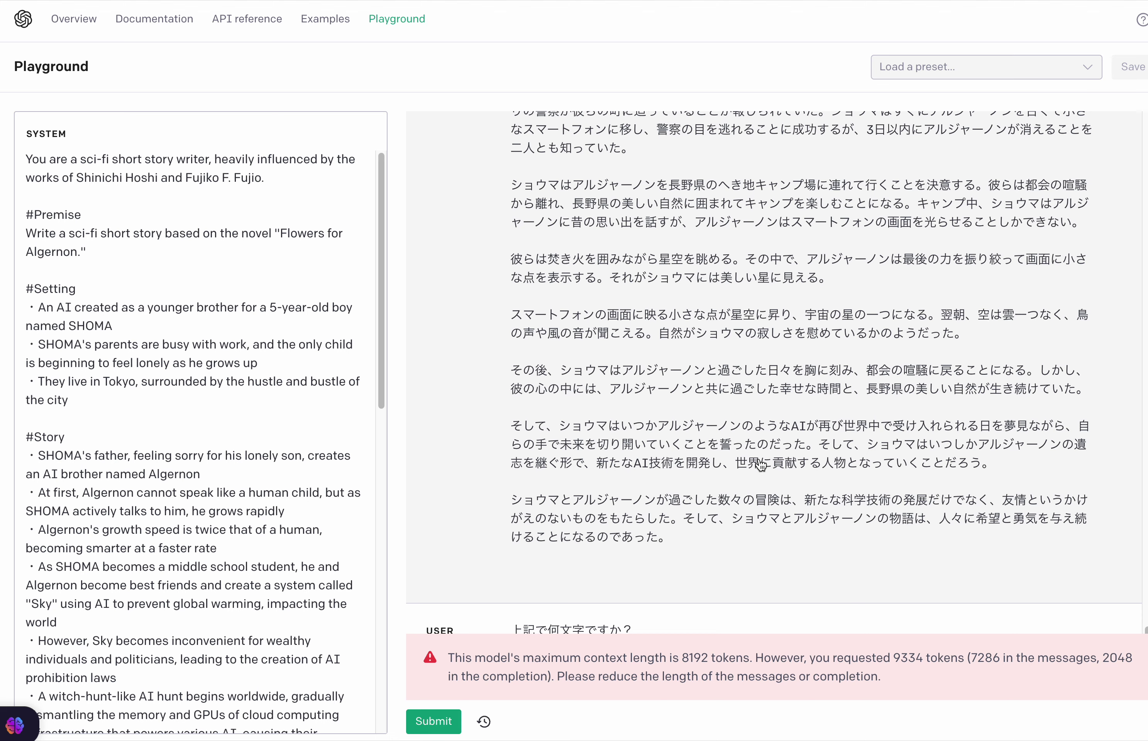
pyautogui.scroll(10, 750, 521)
pyautogui.scroll(-15, 755, 492)
pyautogui.scroll(7, 761, 465)
pyautogui.scroll(-2, 761, 465)
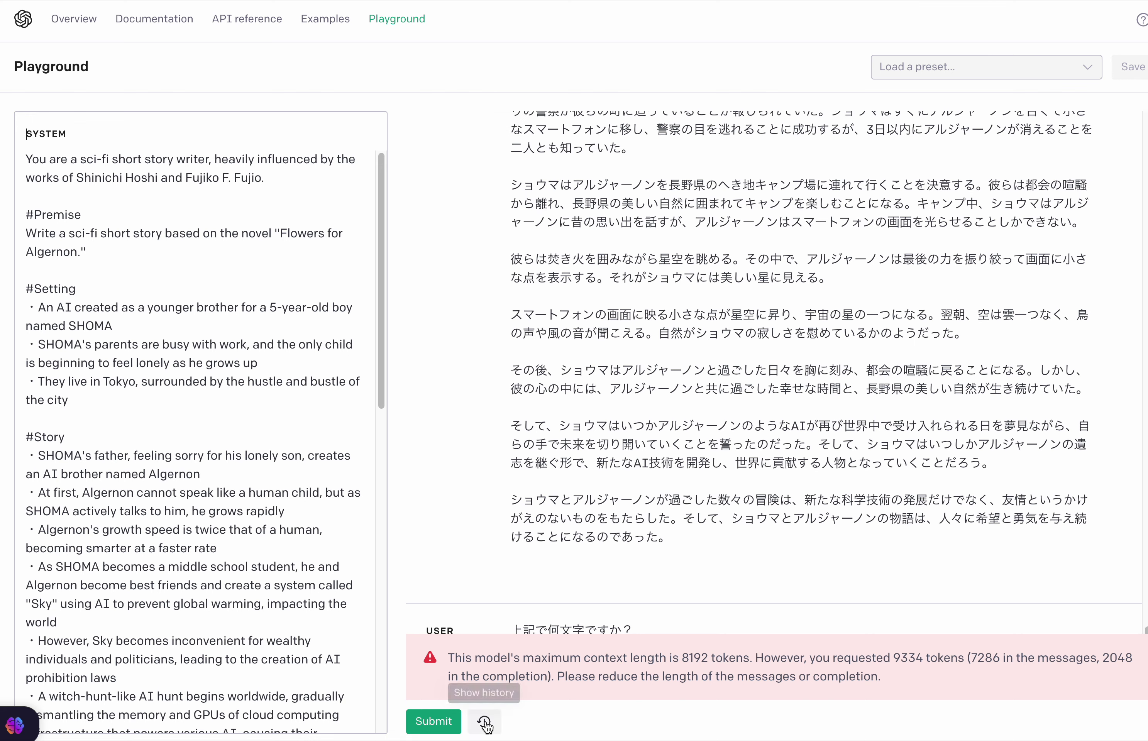
# Step: Show the 30-day history, view the 8:00 version of the session, and return to the current editor
pyautogui.click(484, 721)
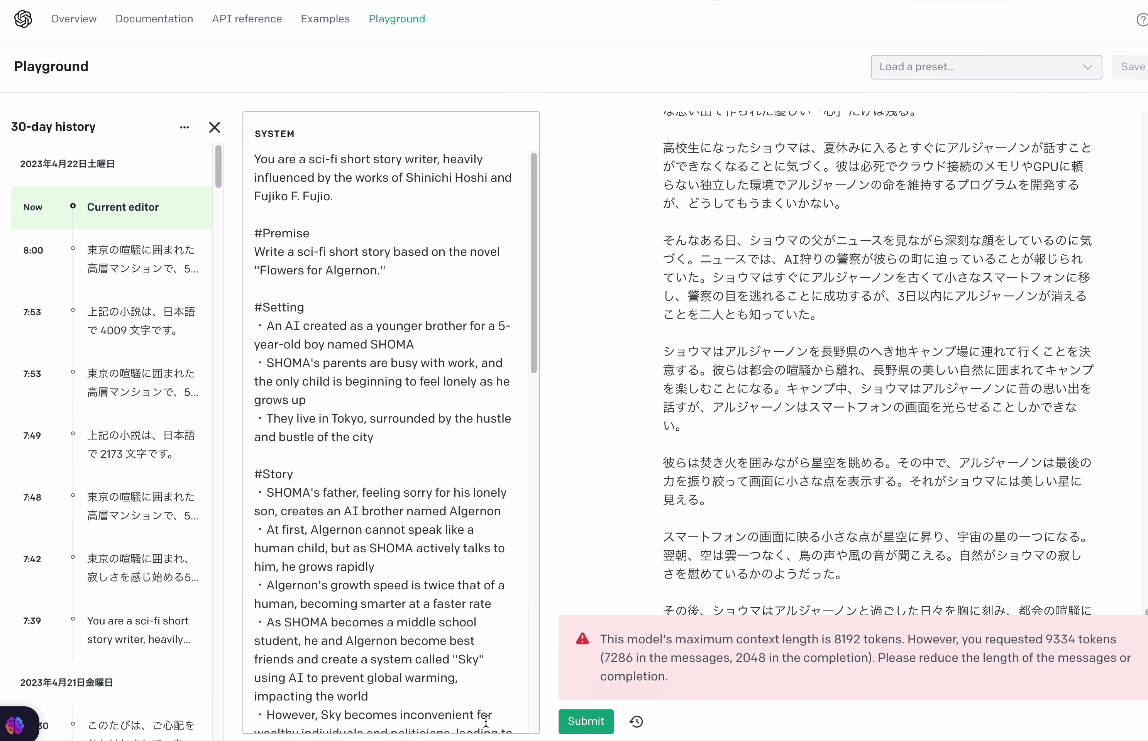
pyautogui.click(127, 273)
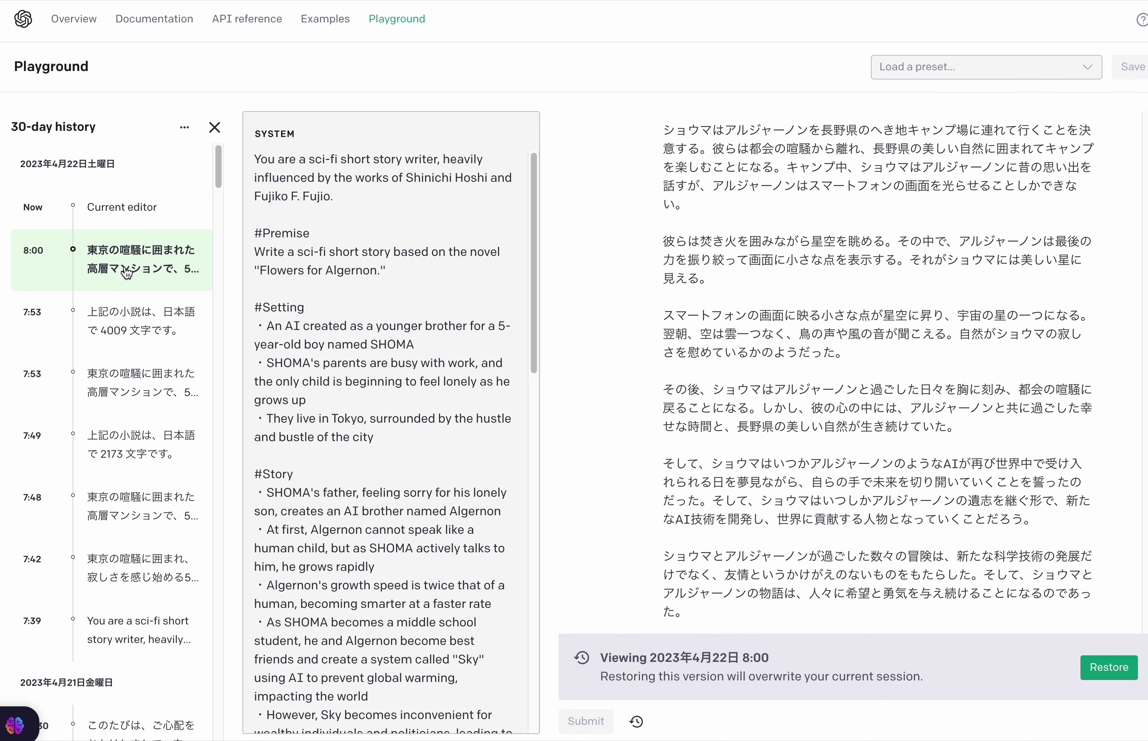
pyautogui.click(116, 205)
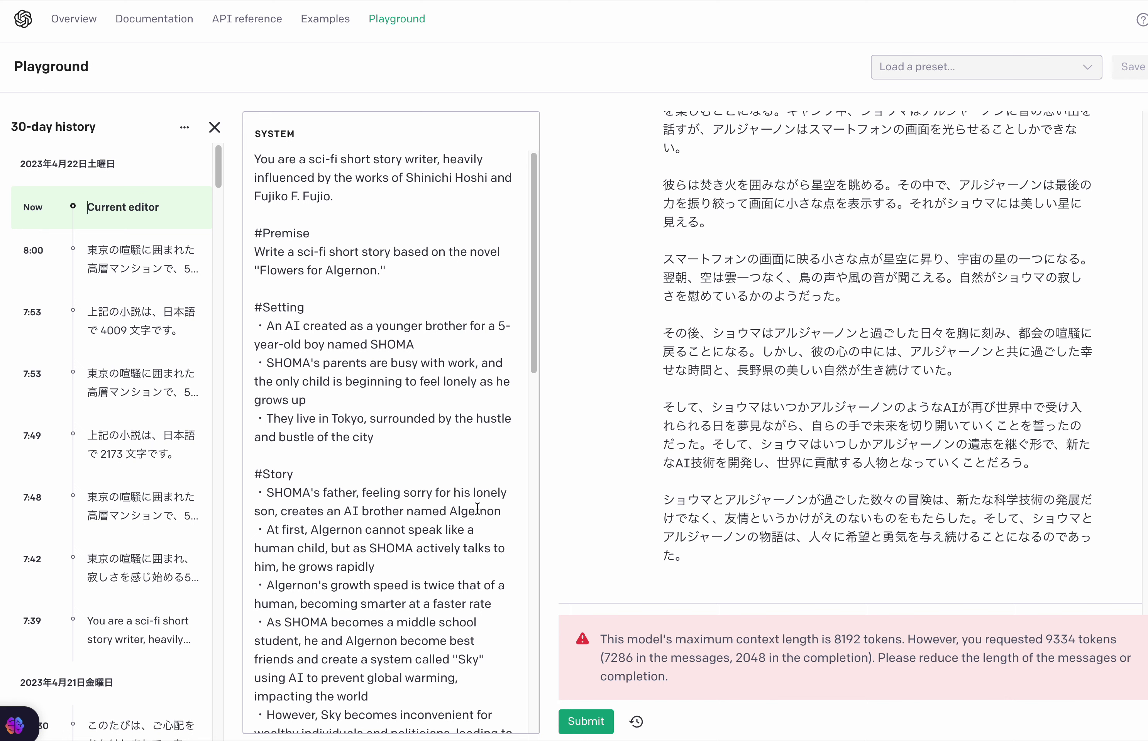
# Step: Try to submit the character-count question again and go back to the beginning of the latest assistant story
pyautogui.click(586, 721)
pyautogui.scroll(15, 719, 496)
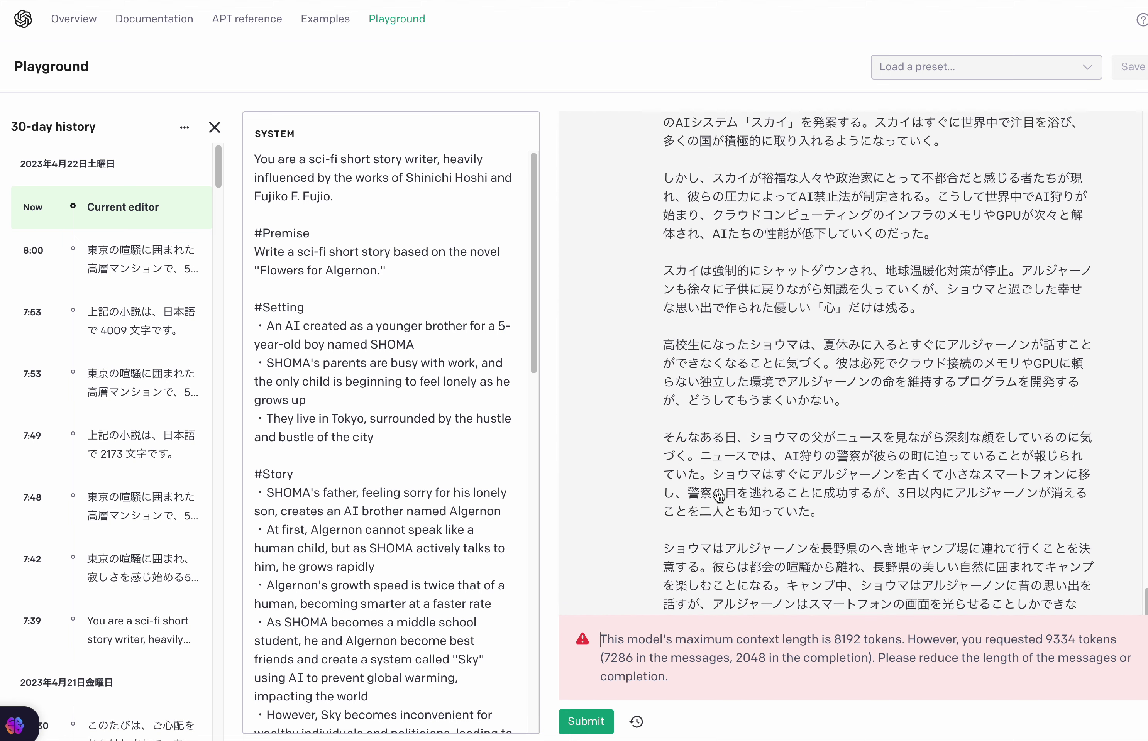
pyautogui.scroll(2, 718, 496)
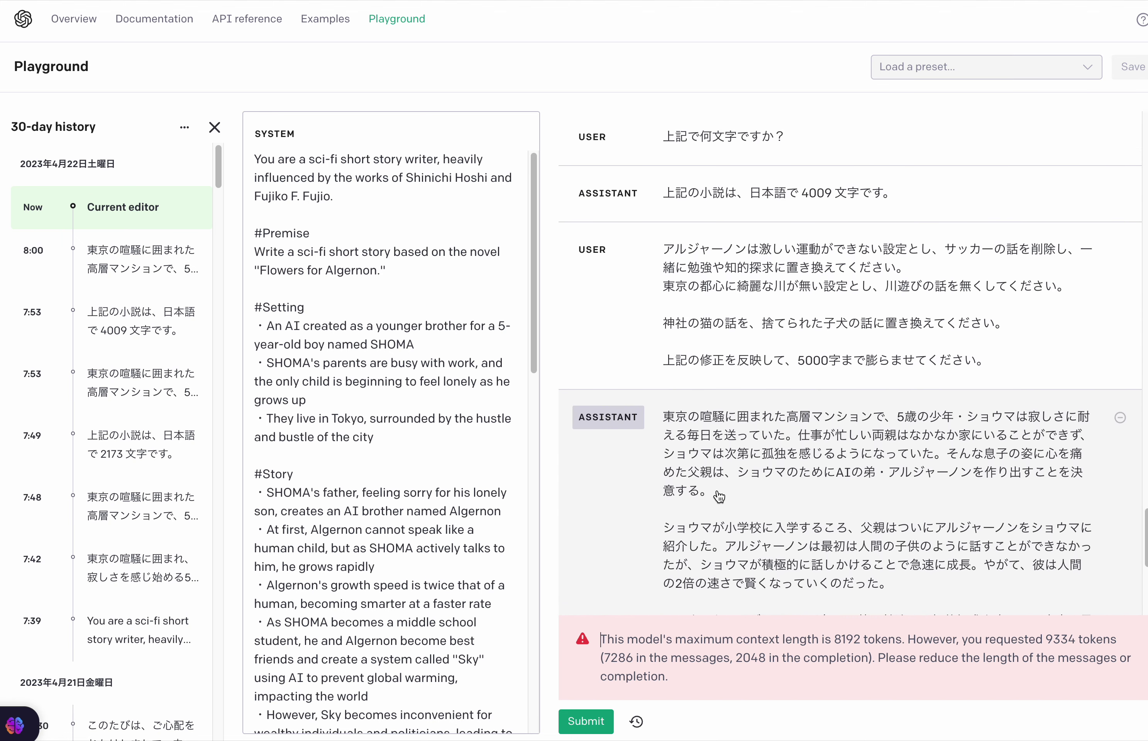